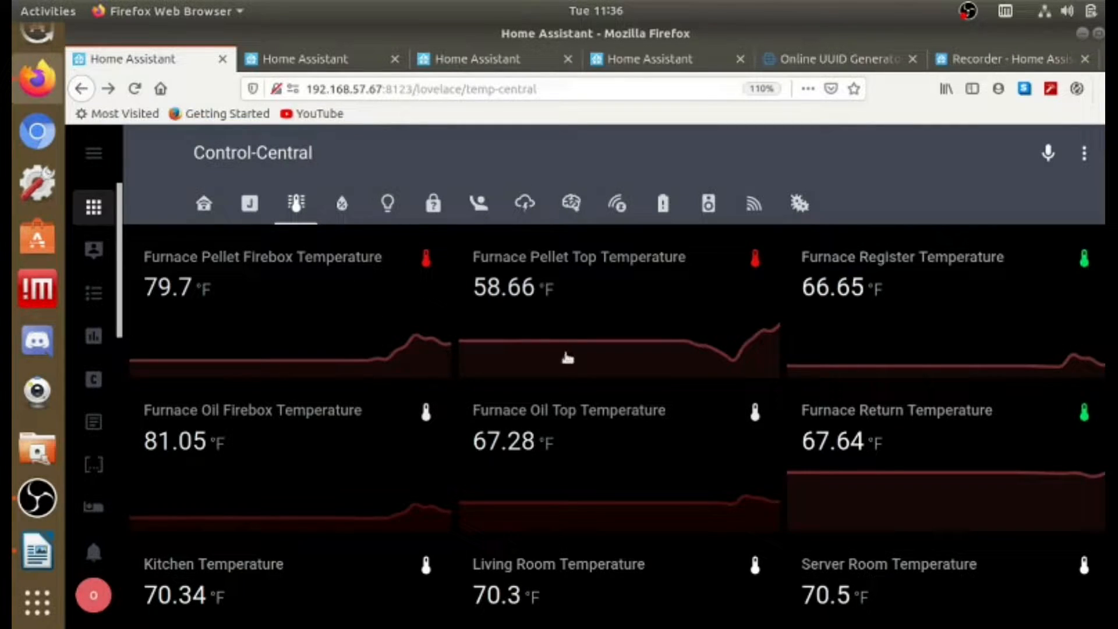
Open the MariaDB add-on's details from the official add-ons in the Supervisor's add-on store.
click(336, 66)
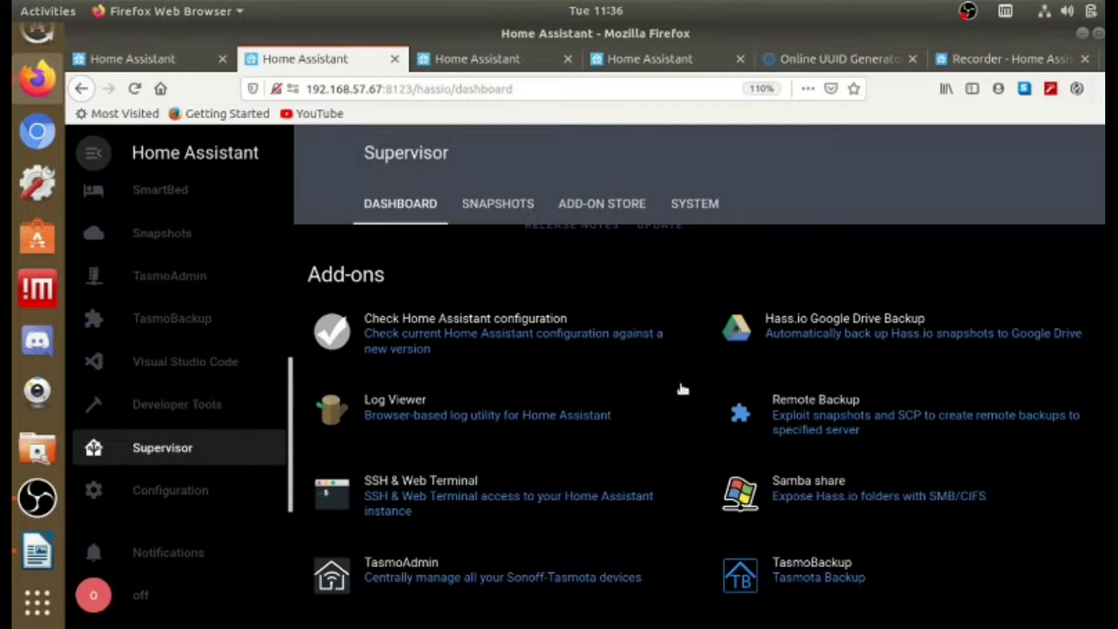
click(627, 204)
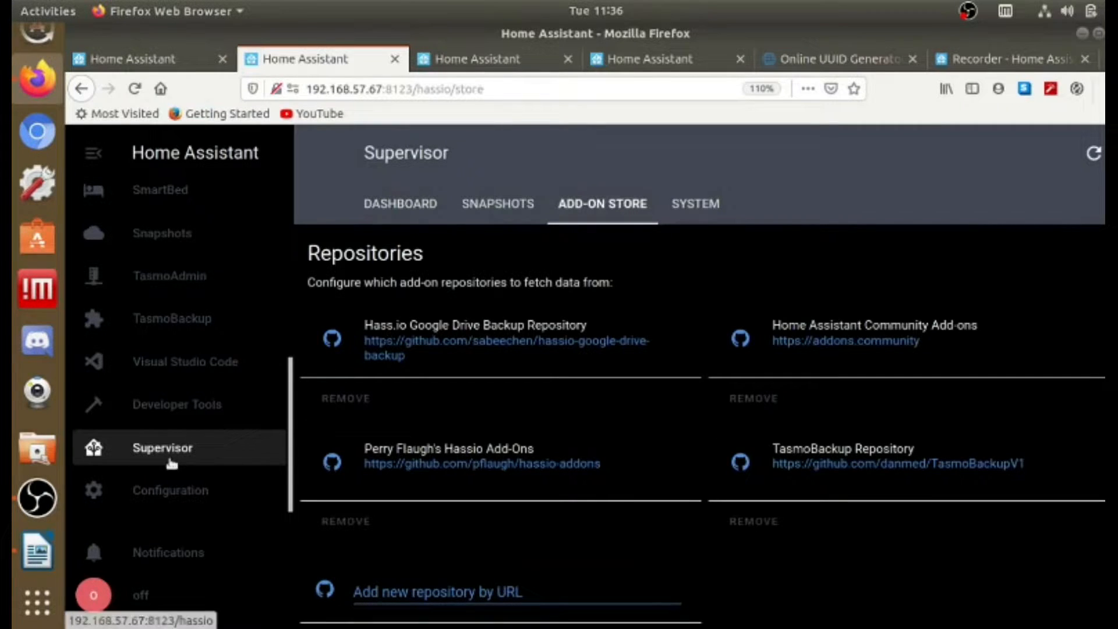
scroll(635, 378, down, 5)
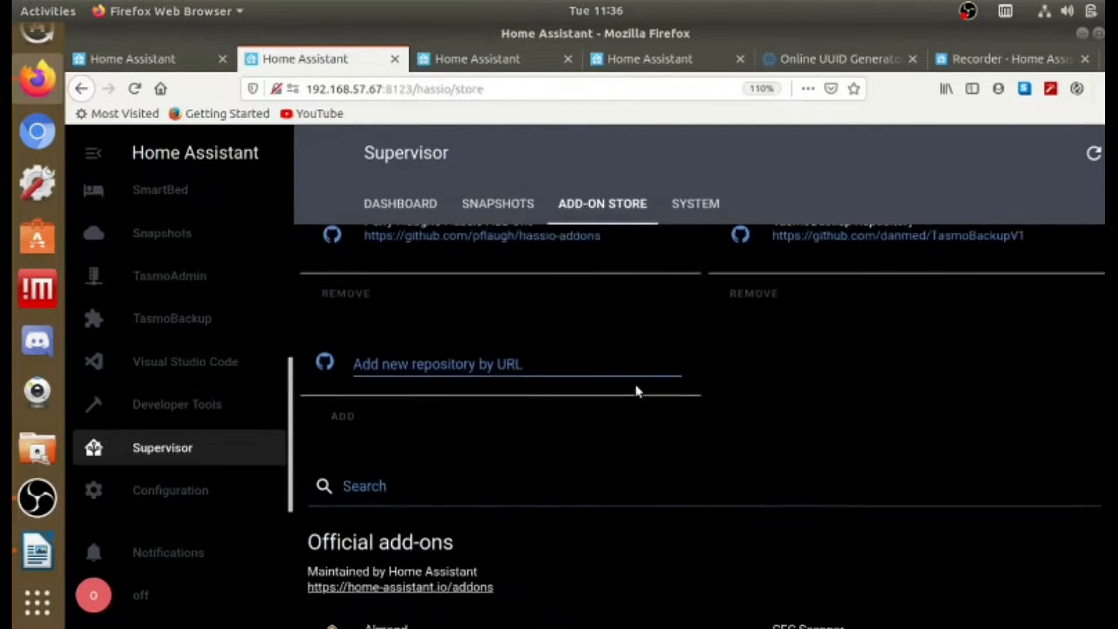
scroll(637, 390, down, 5)
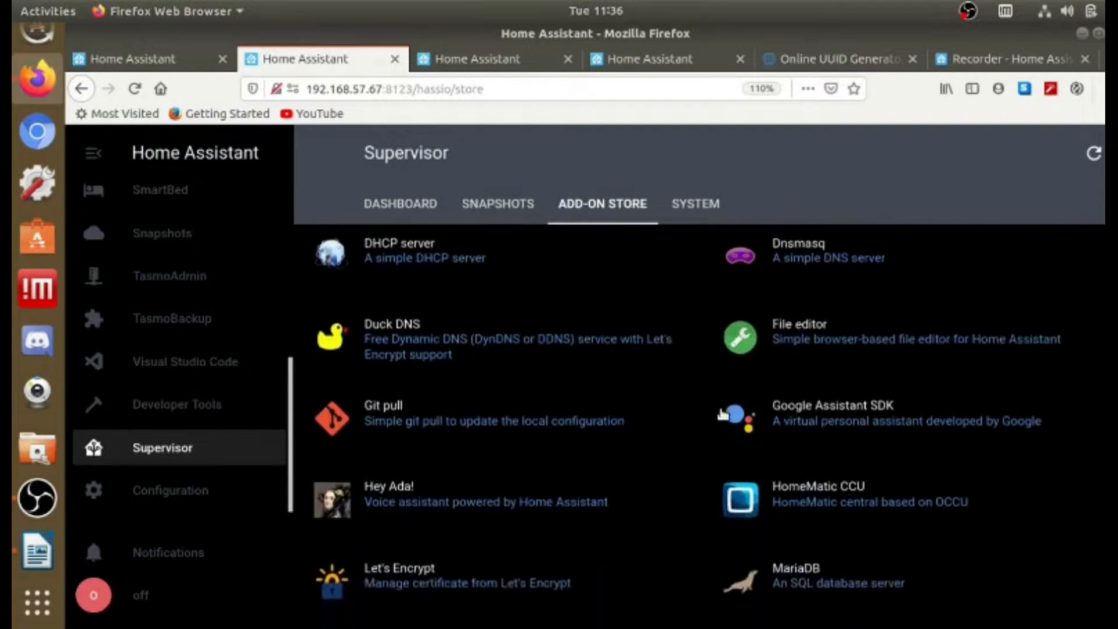
scroll(412, 227, up, 2)
scroll(623, 499, down, 3)
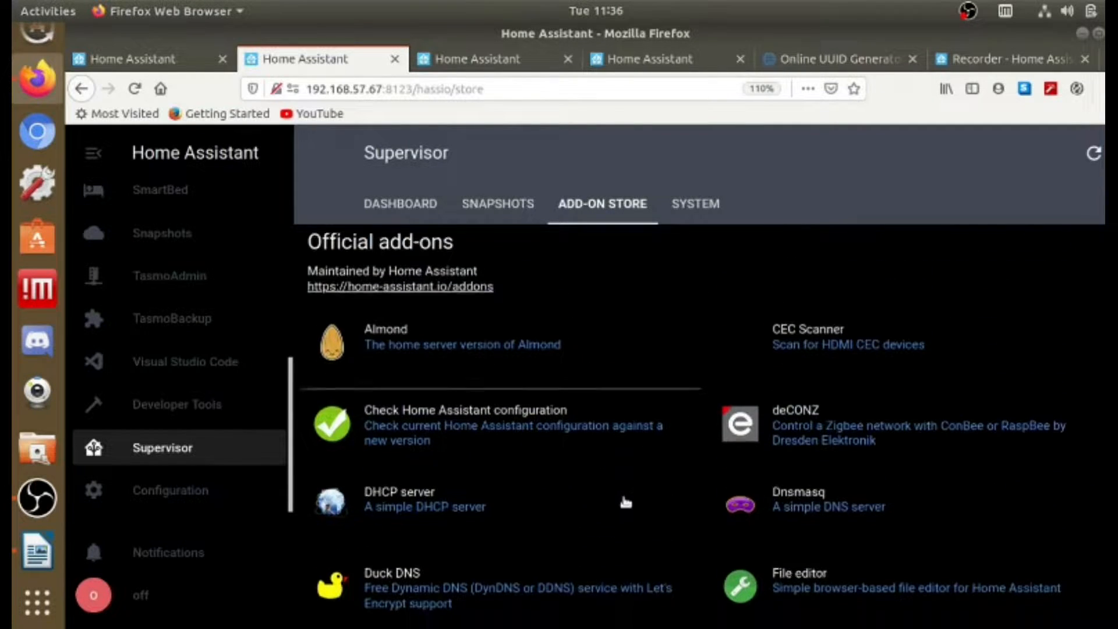
scroll(623, 505, down, 3)
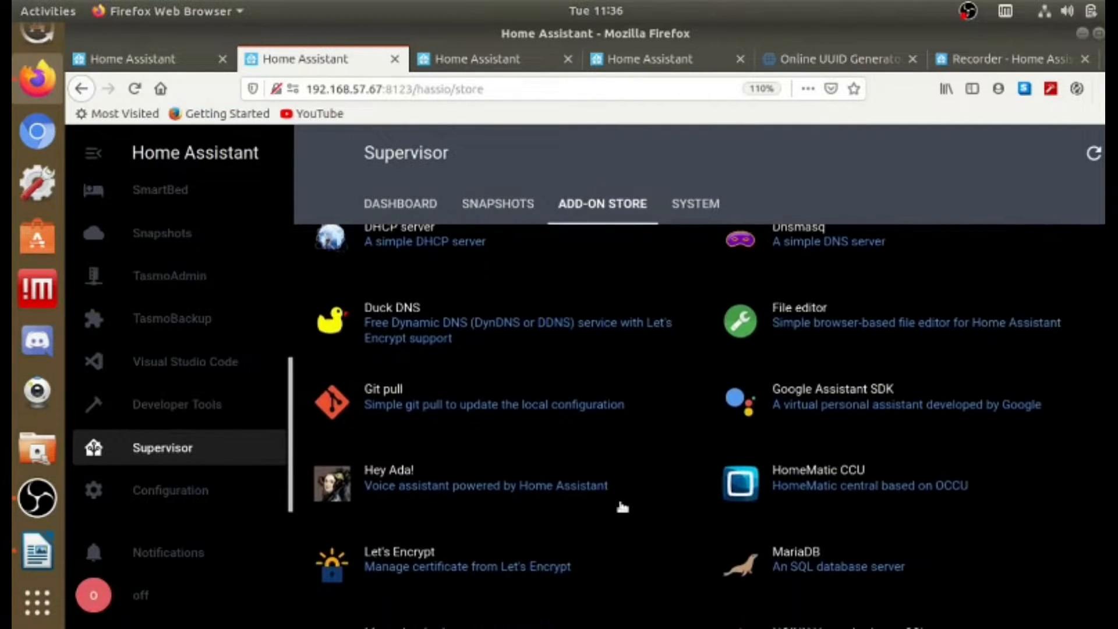
click(831, 566)
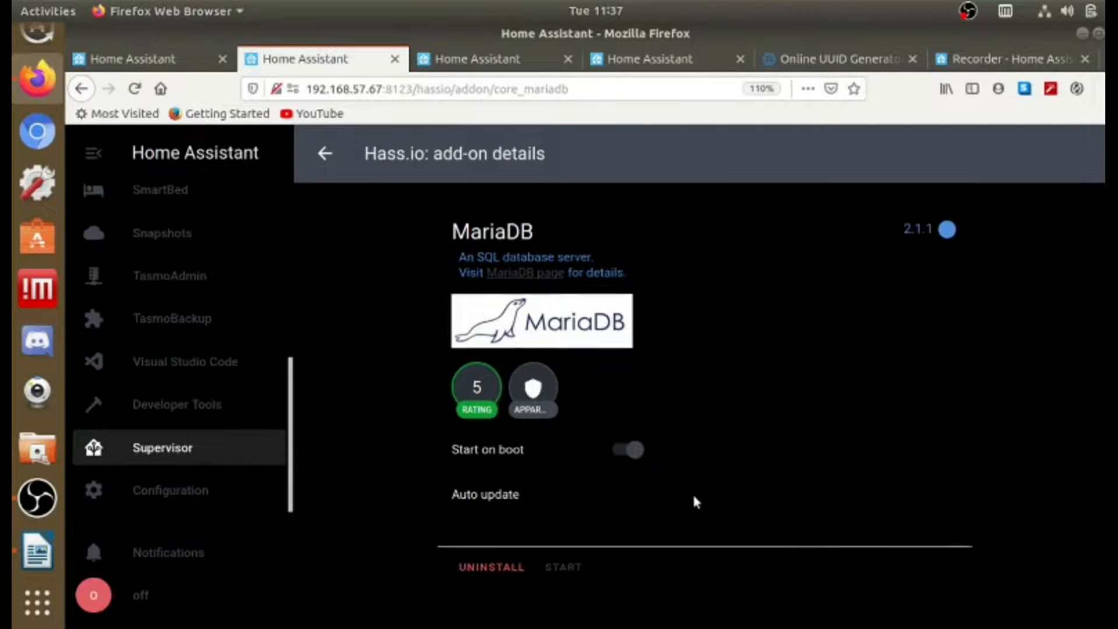
Read the MariaDB add-on's installation, usage and configuration instructions, including the recorder db_url example.
scroll(694, 500, down, 5)
scroll(694, 499, down, 6)
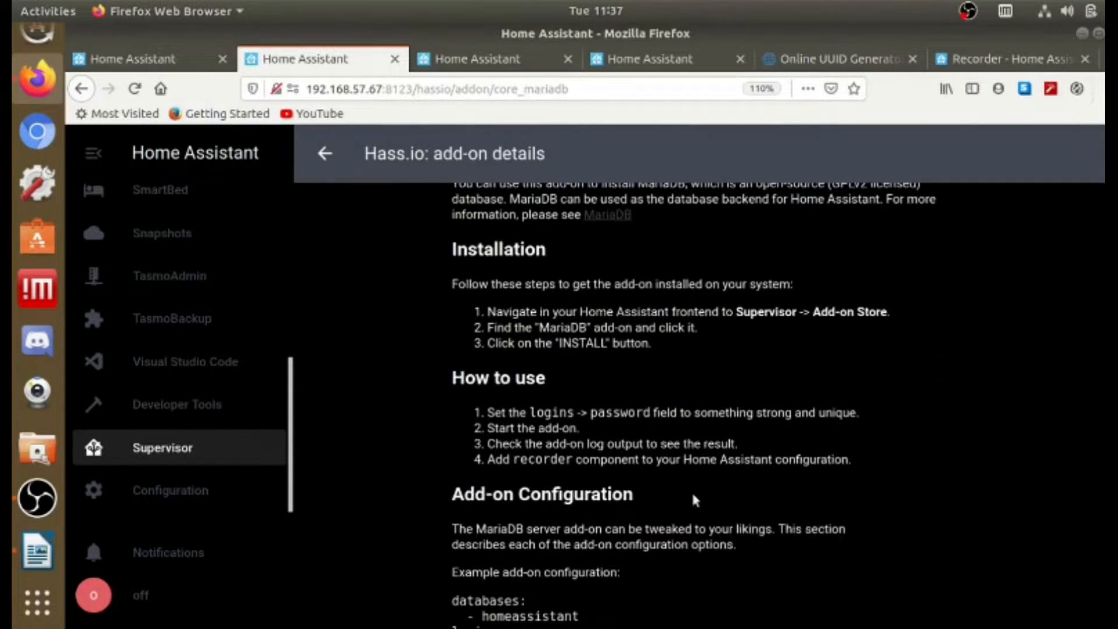
scroll(693, 500, down, 3)
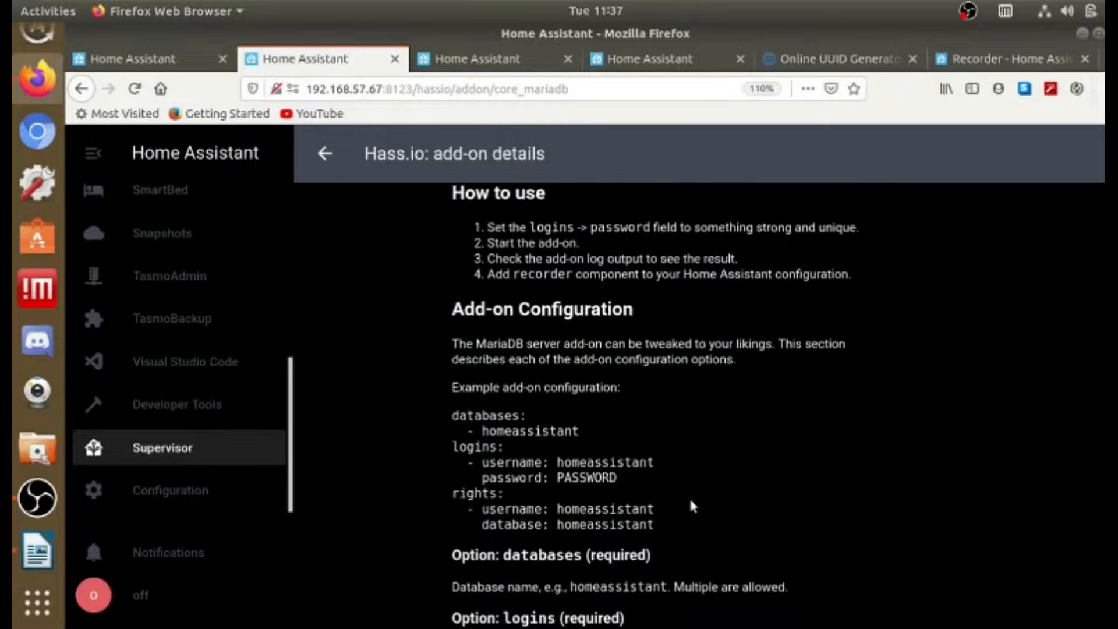
scroll(692, 500, down, 5)
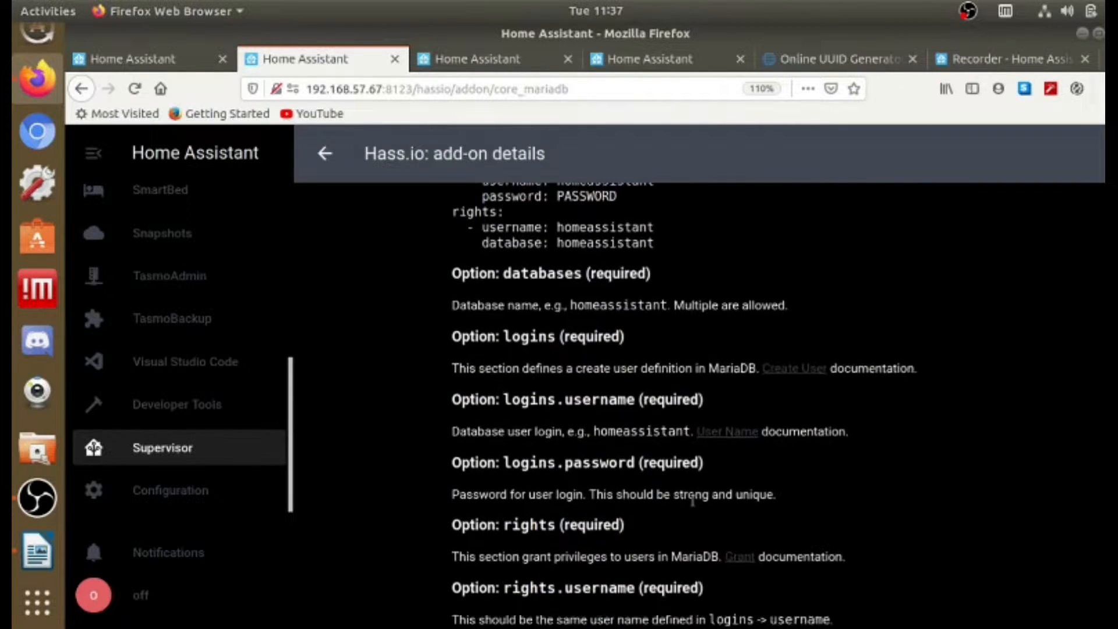
scroll(692, 501, down, 3)
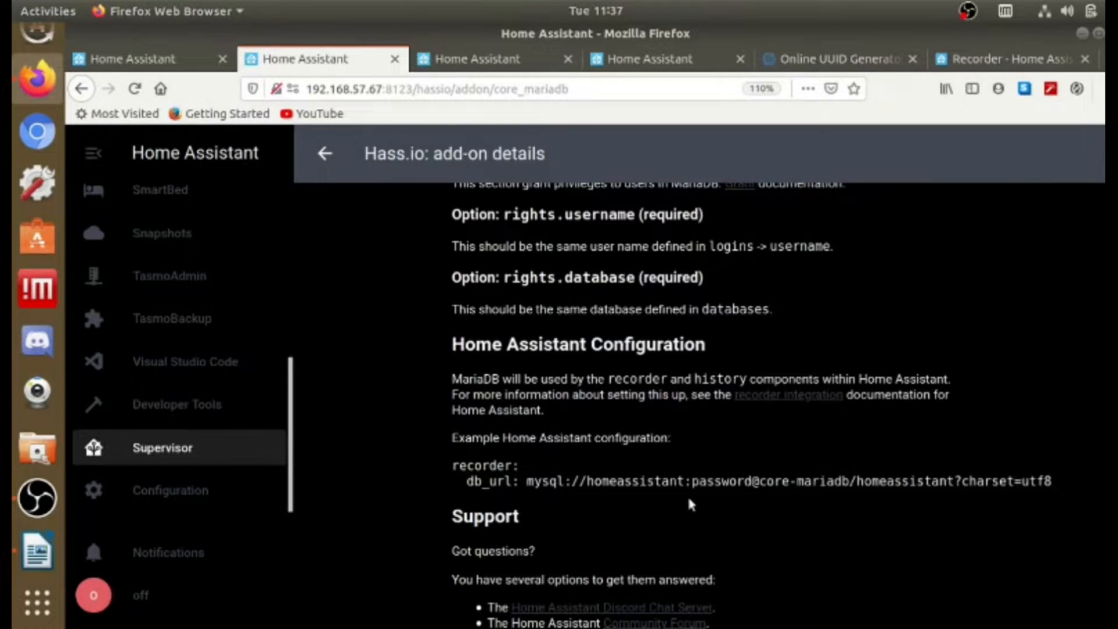
scroll(575, 338, down, 5)
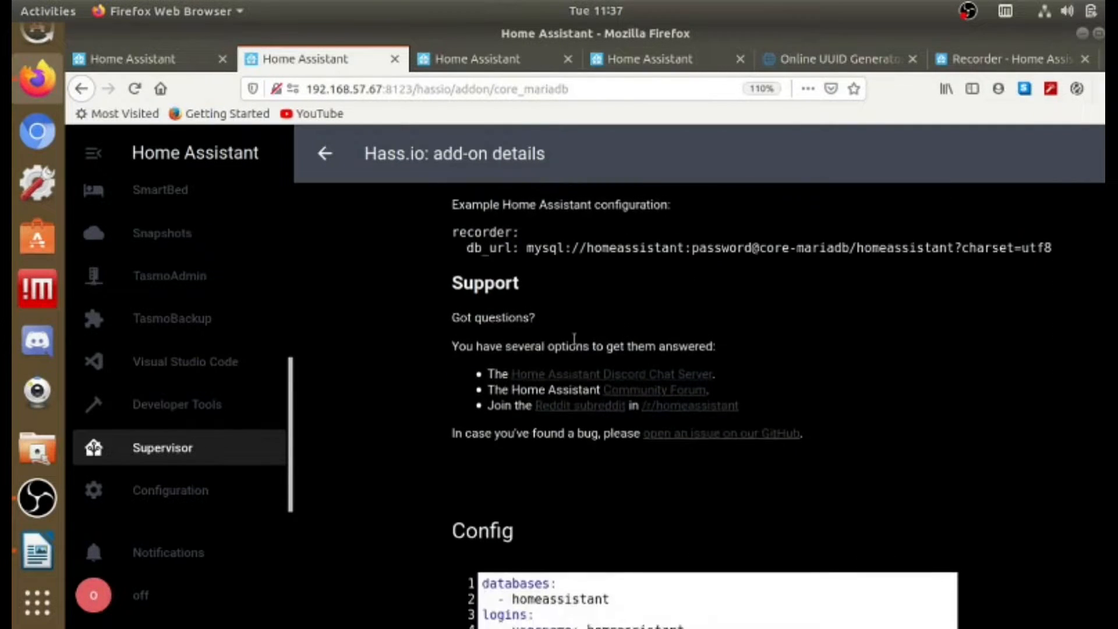
scroll(577, 338, up, 2)
Switch to the Recorder integration documentation and read its introduction, default database details and first configuration variables.
click(997, 60)
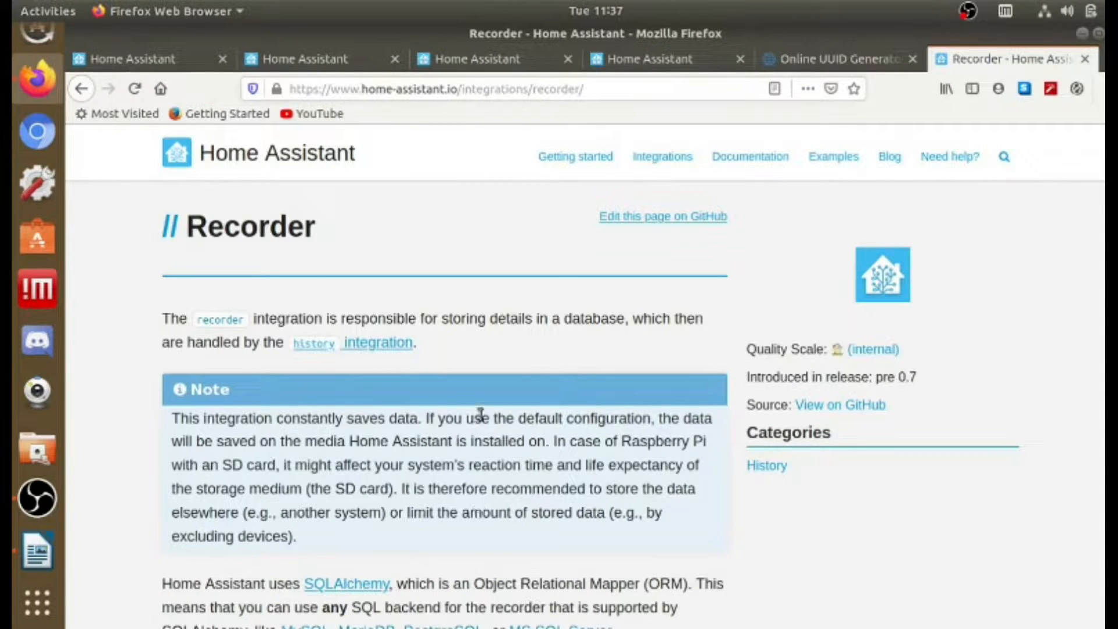
scroll(481, 413, down, 4)
scroll(482, 418, down, 4)
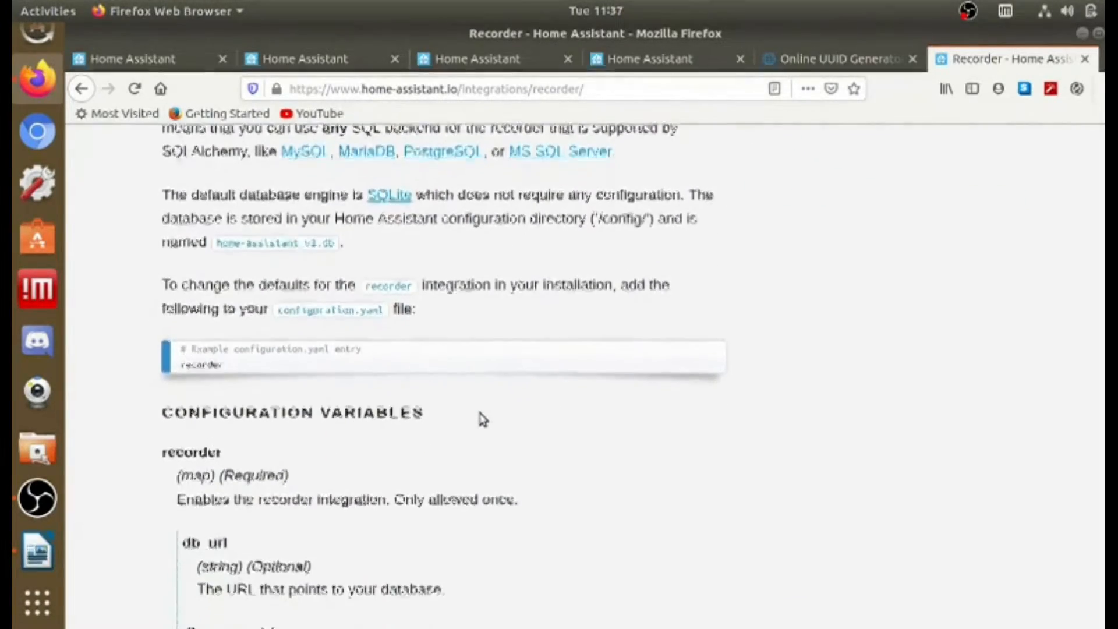
scroll(482, 418, up, 2)
scroll(482, 417, down, 3)
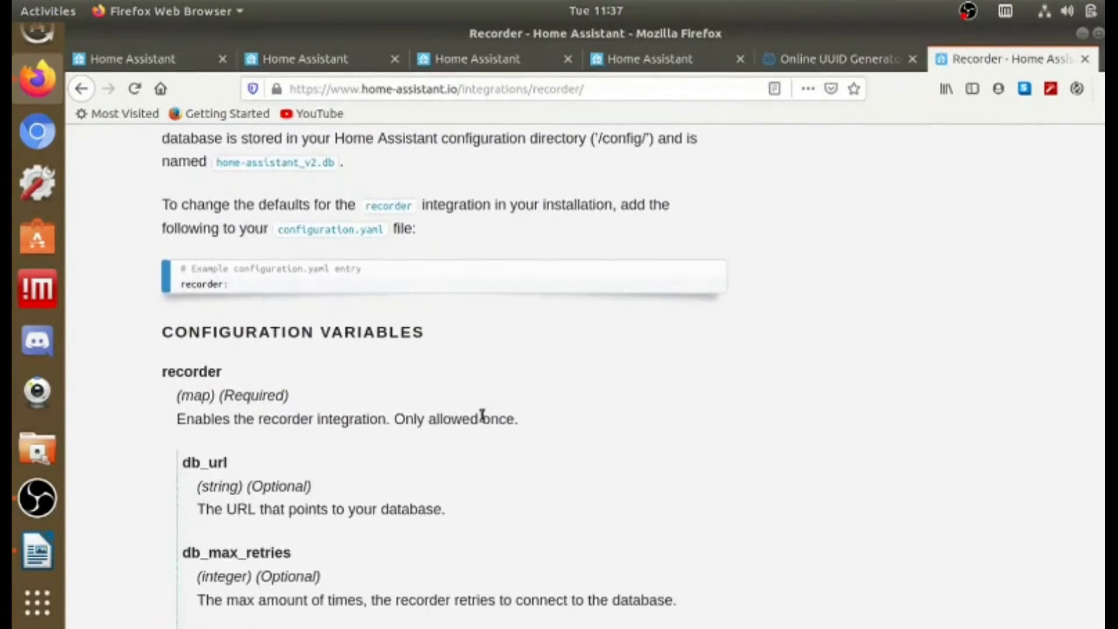
scroll(482, 416, up, 5)
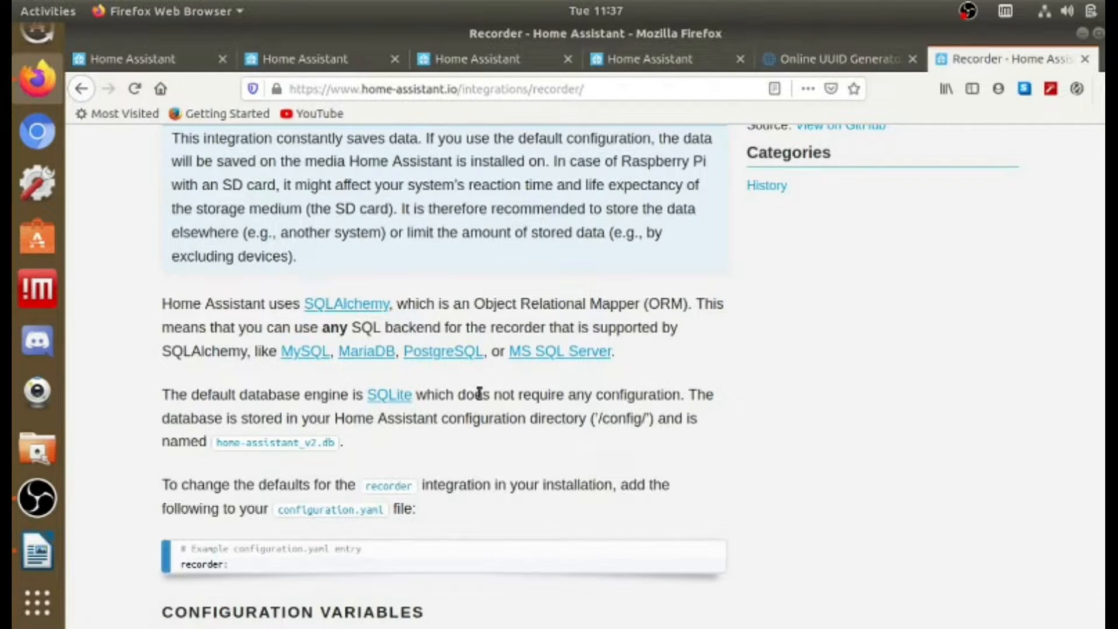
scroll(478, 399, down, 5)
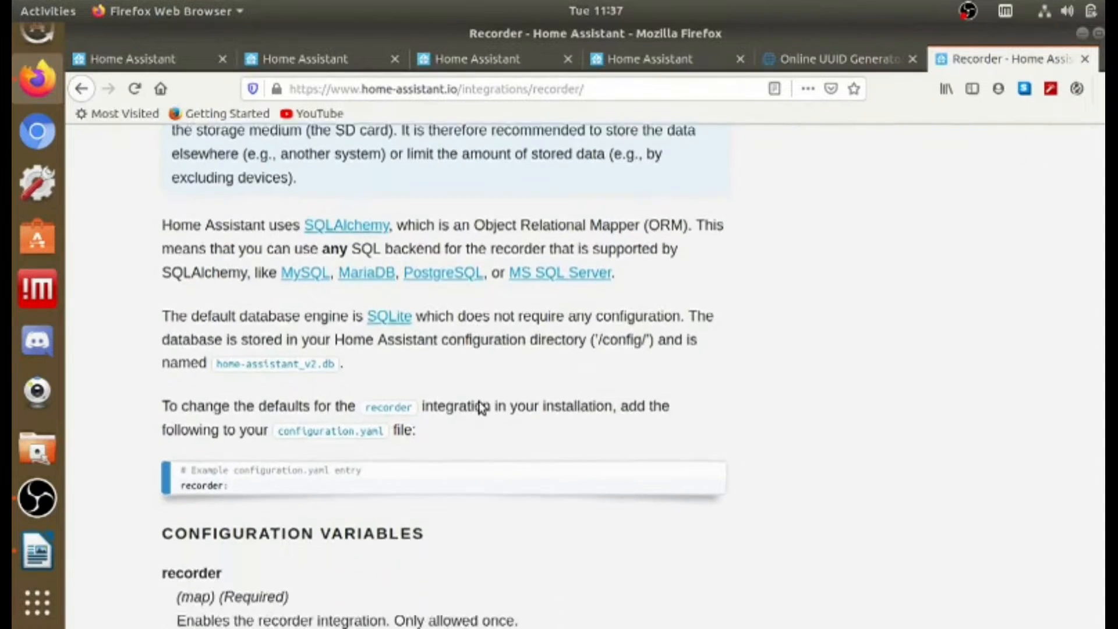
scroll(478, 401, down, 3)
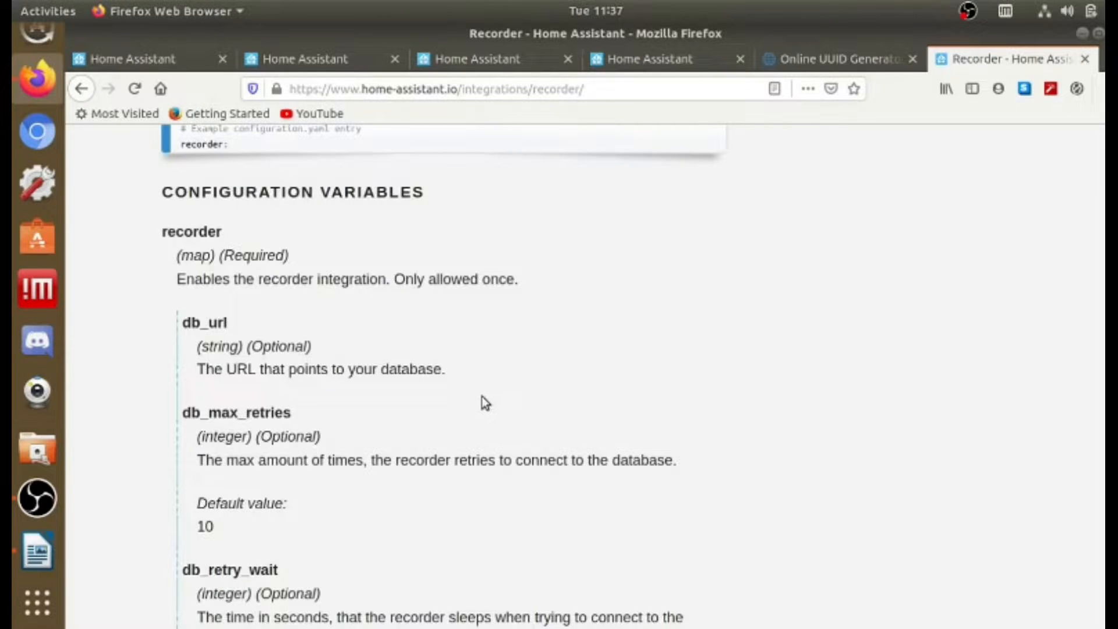
scroll(481, 396, up, 4)
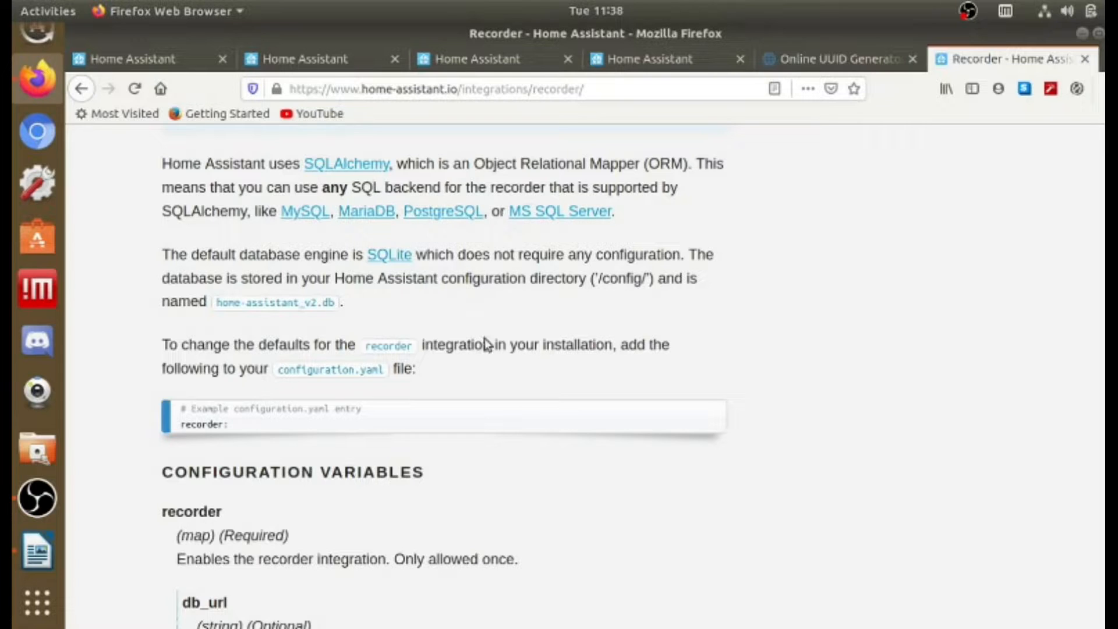
Examine the Recorder documentation's example configuration.yaml entries for excluding and including domains and entities.
scroll(484, 349, down, 8)
scroll(483, 354, down, 5)
scroll(484, 354, down, 20)
scroll(483, 354, down, 14)
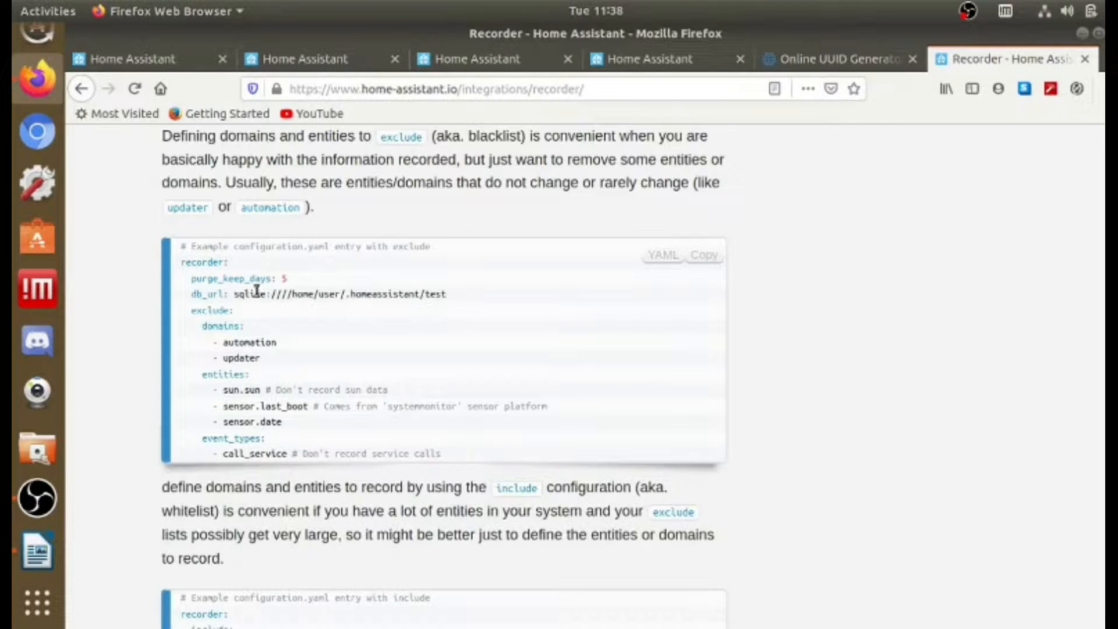
scroll(537, 337, down, 5)
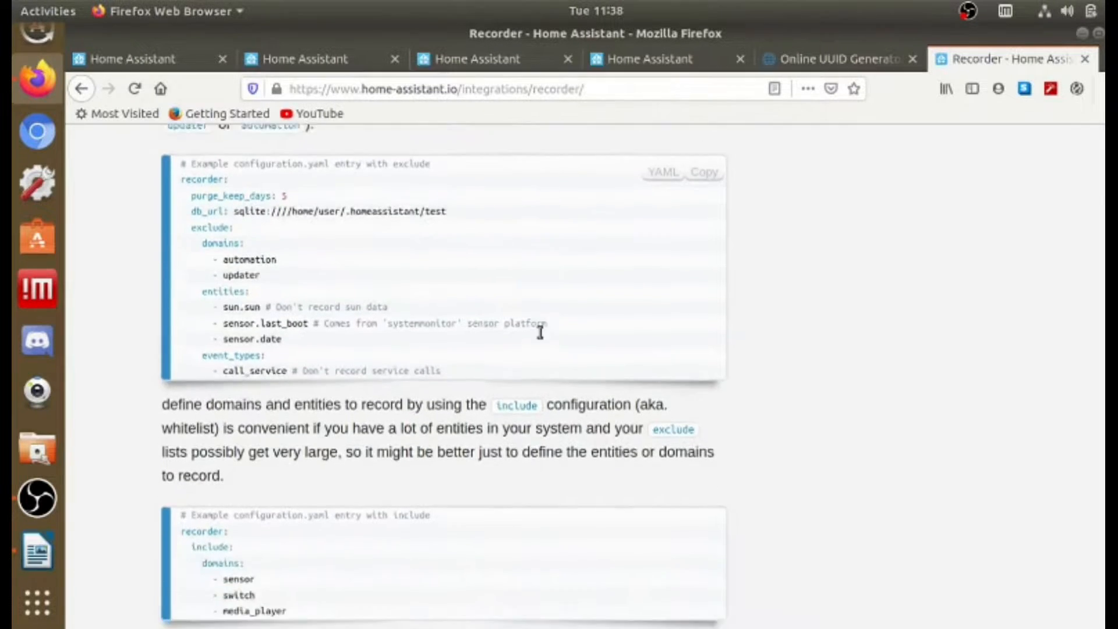
scroll(537, 336, down, 20)
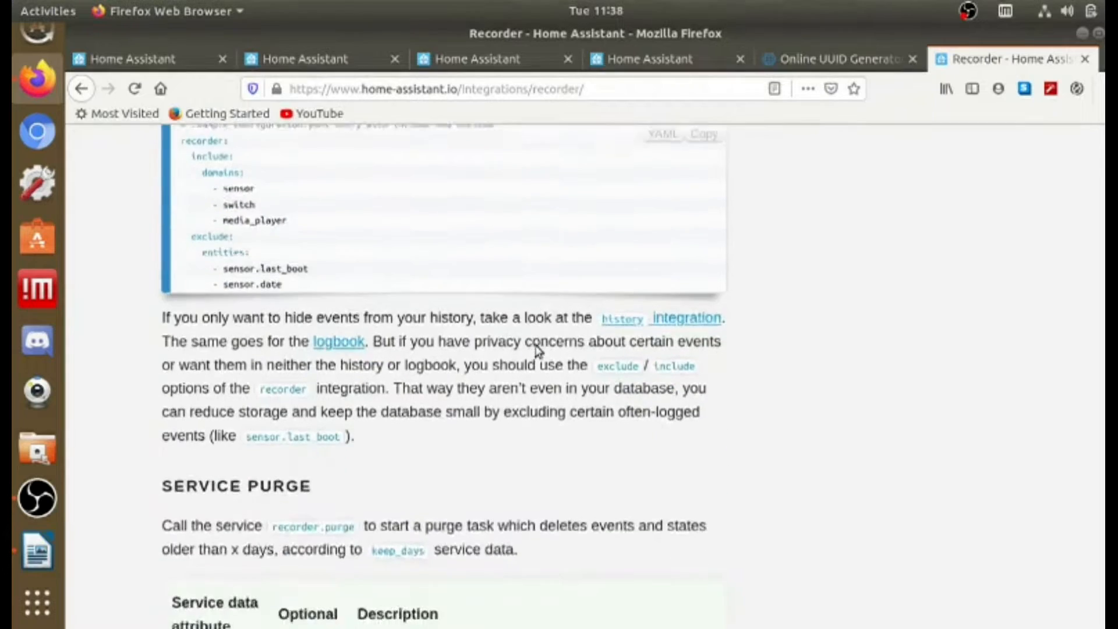
Examine the Custom database engines table in the Recorder documentation for the MariaDB db_url formats.
scroll(538, 351, down, 15)
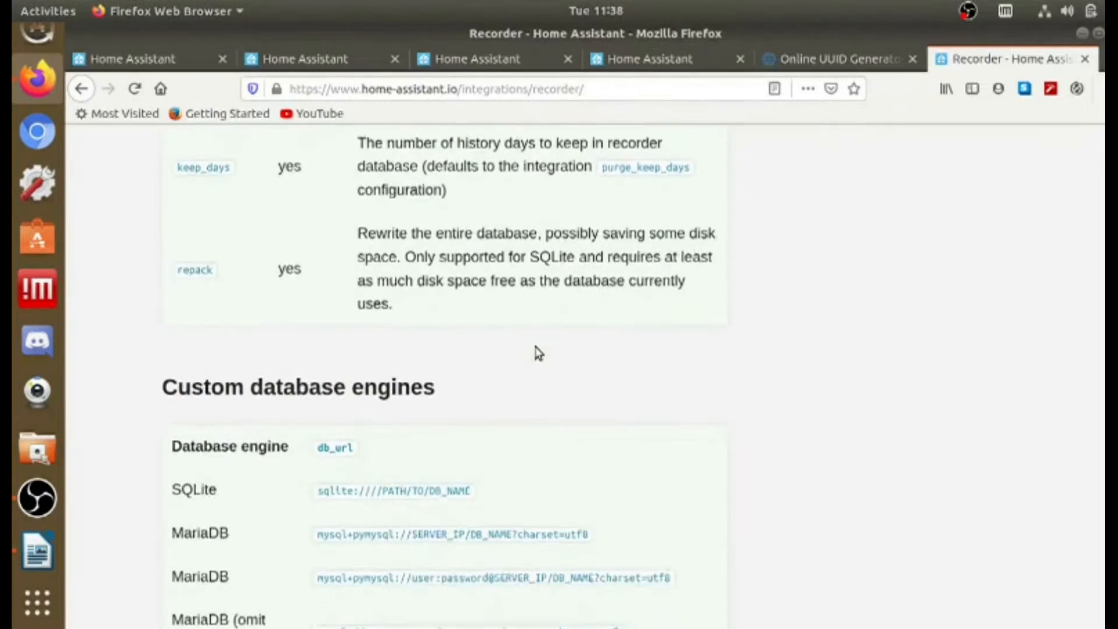
scroll(536, 354, down, 7)
scroll(536, 350, up, 6)
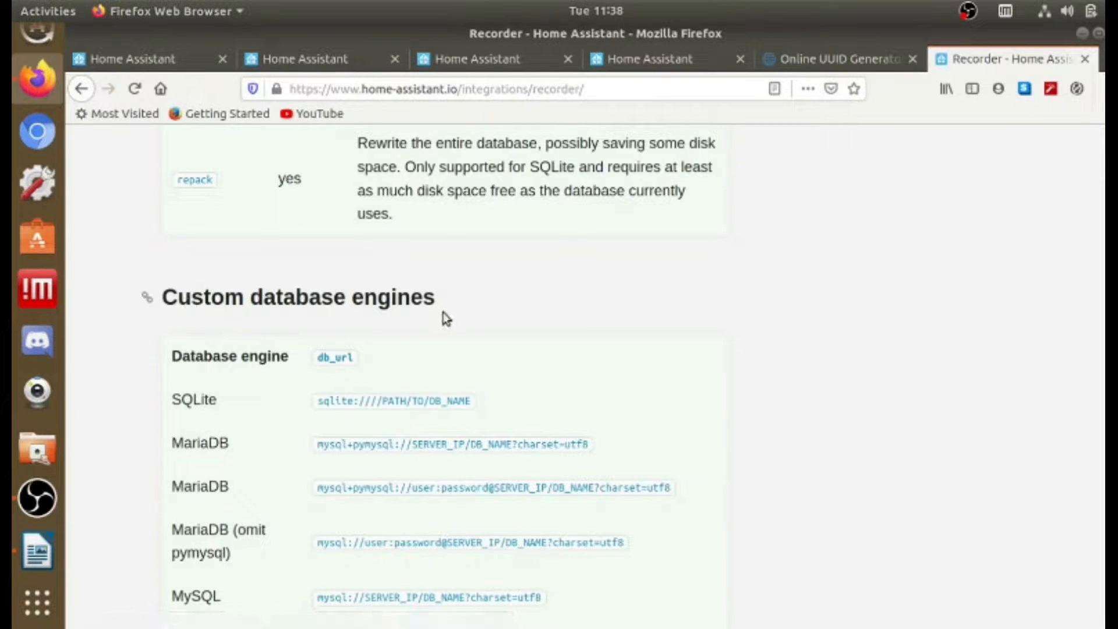
scroll(516, 380, down, 5)
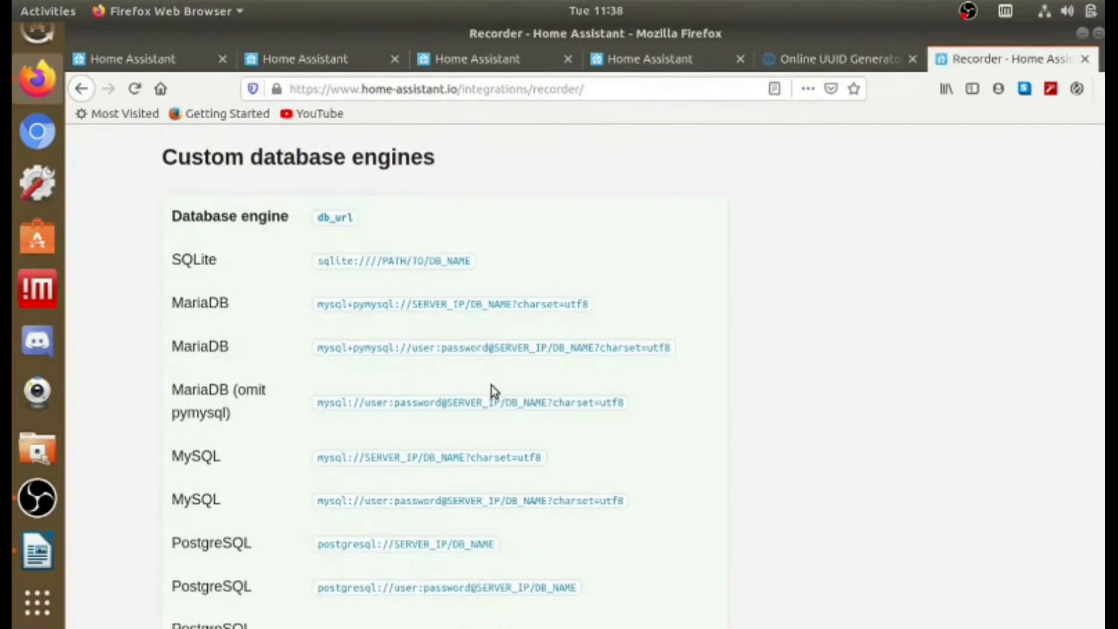
scroll(464, 398, down, 5)
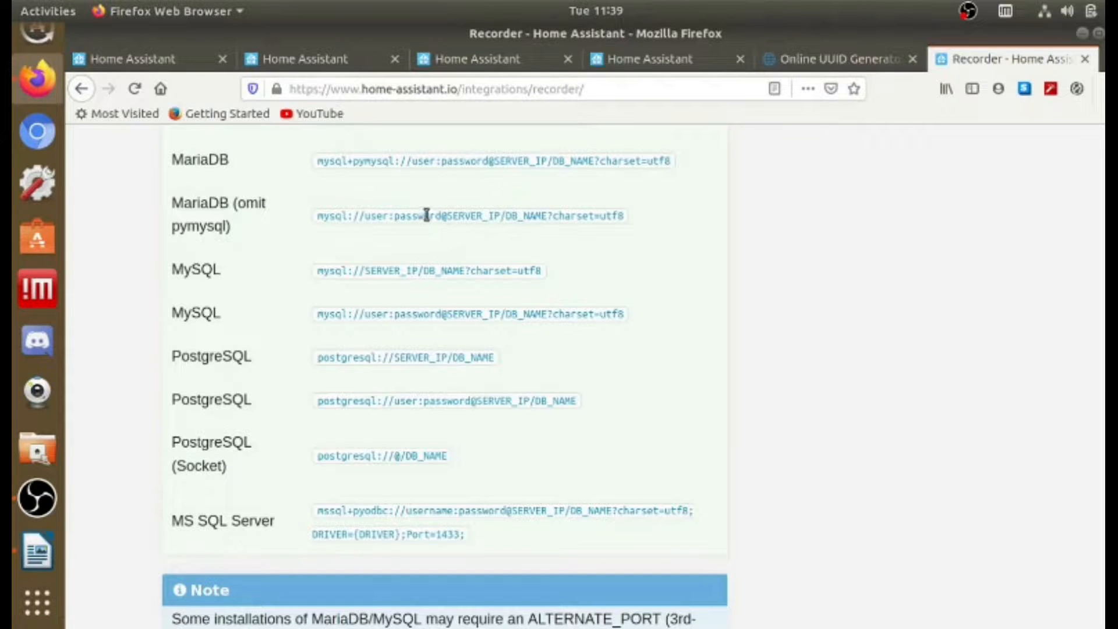
scroll(509, 256, up, 5)
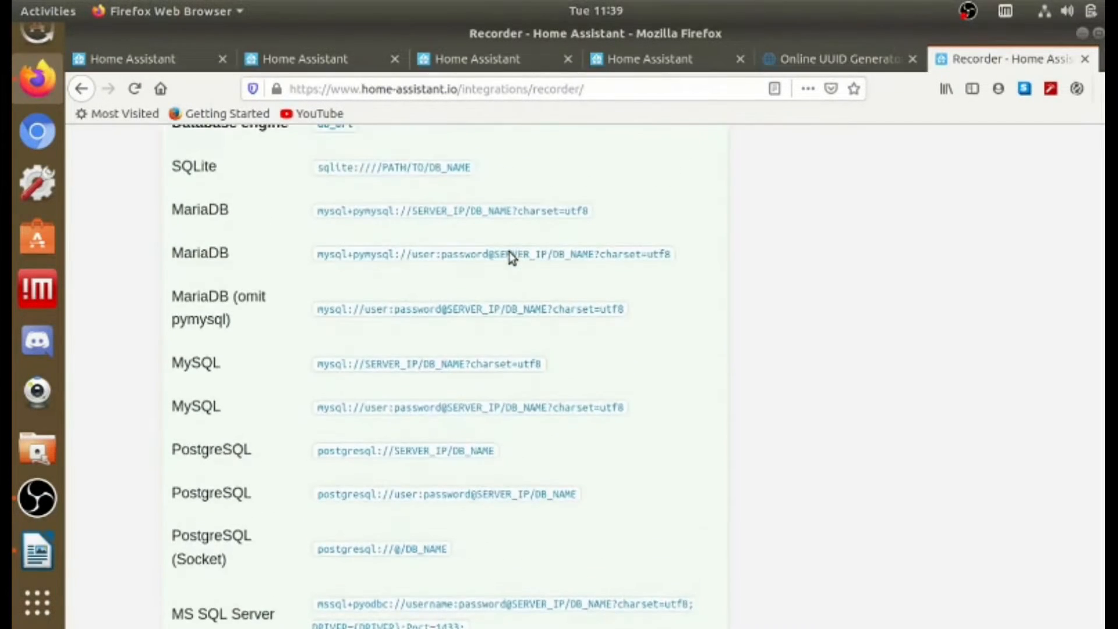
scroll(509, 257, up, 15)
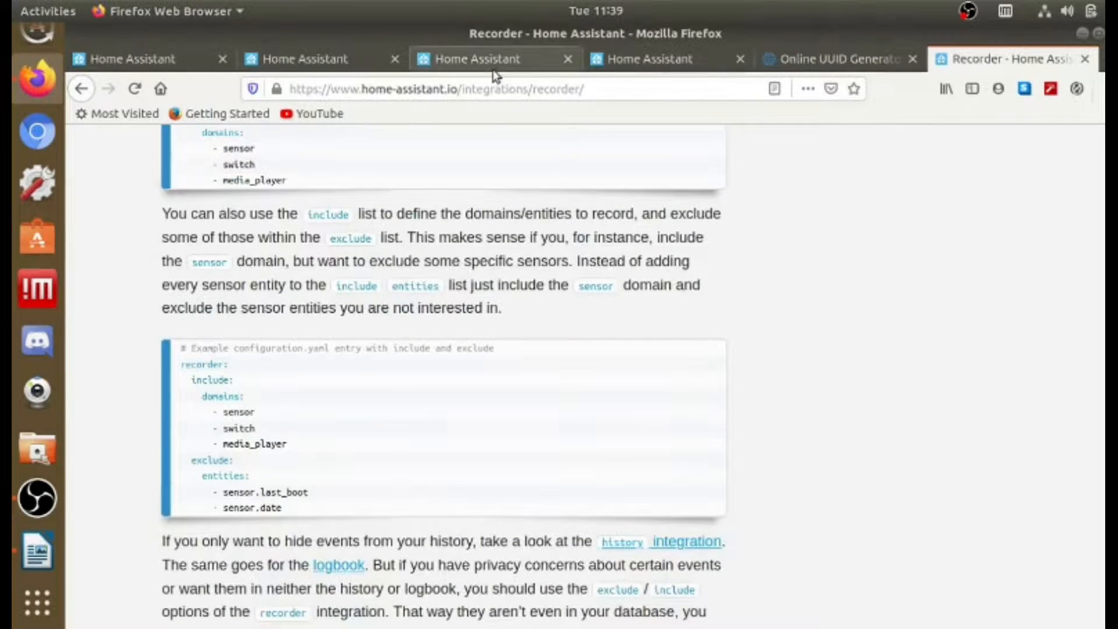
Return to the MariaDB add-on's details and review the page from its start settings through to the Config section.
click(506, 57)
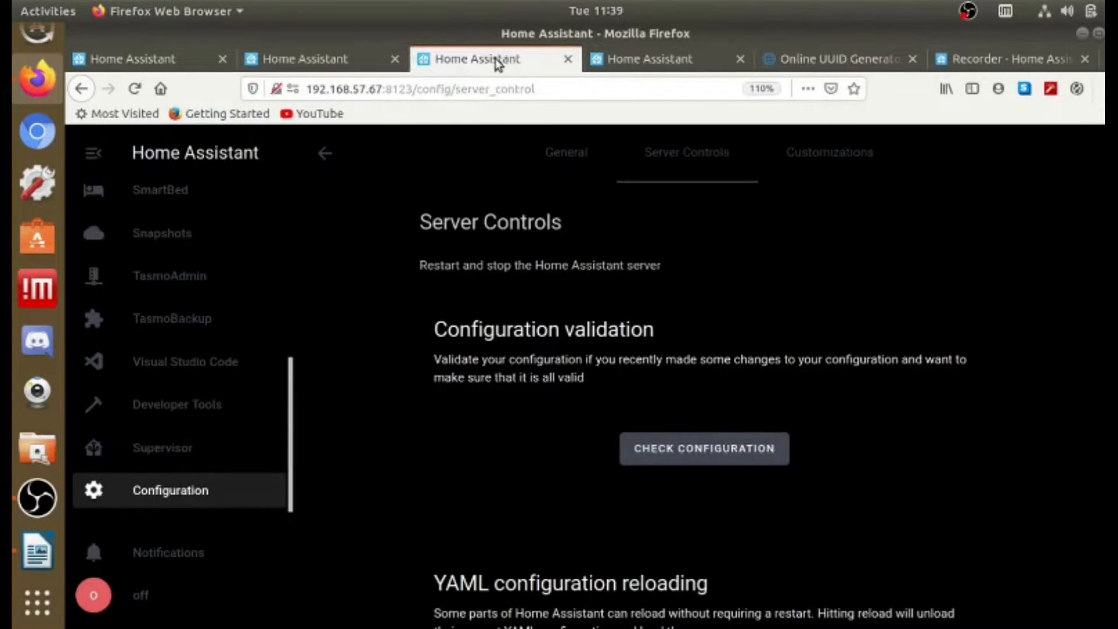
click(309, 64)
scroll(838, 530, down, 3)
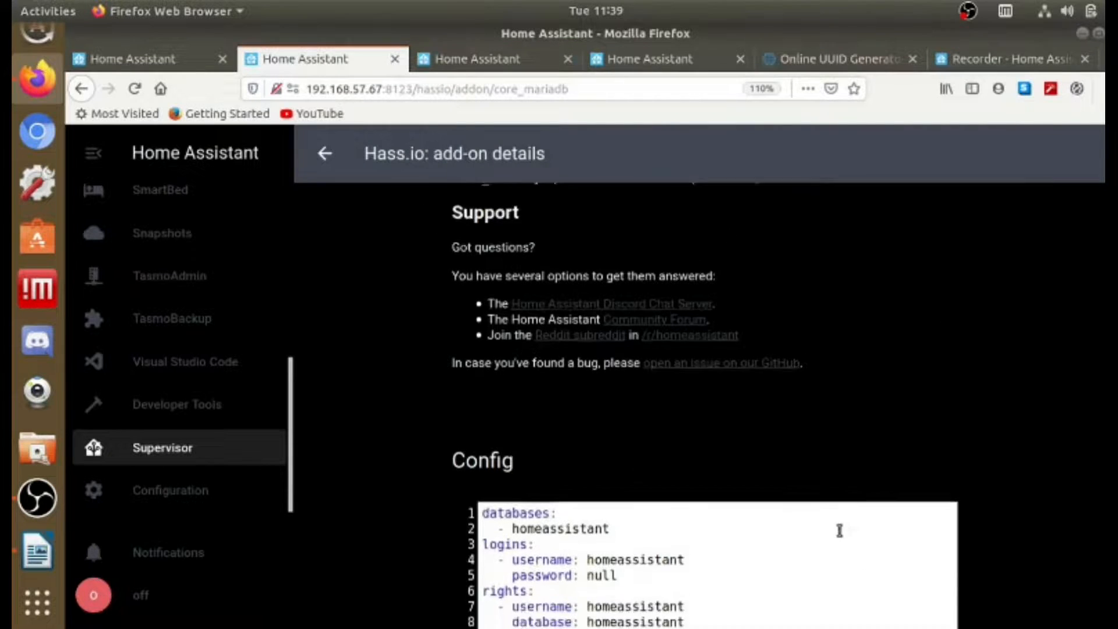
scroll(829, 524, up, 2)
scroll(829, 521, down, 1)
scroll(829, 522, down, 1)
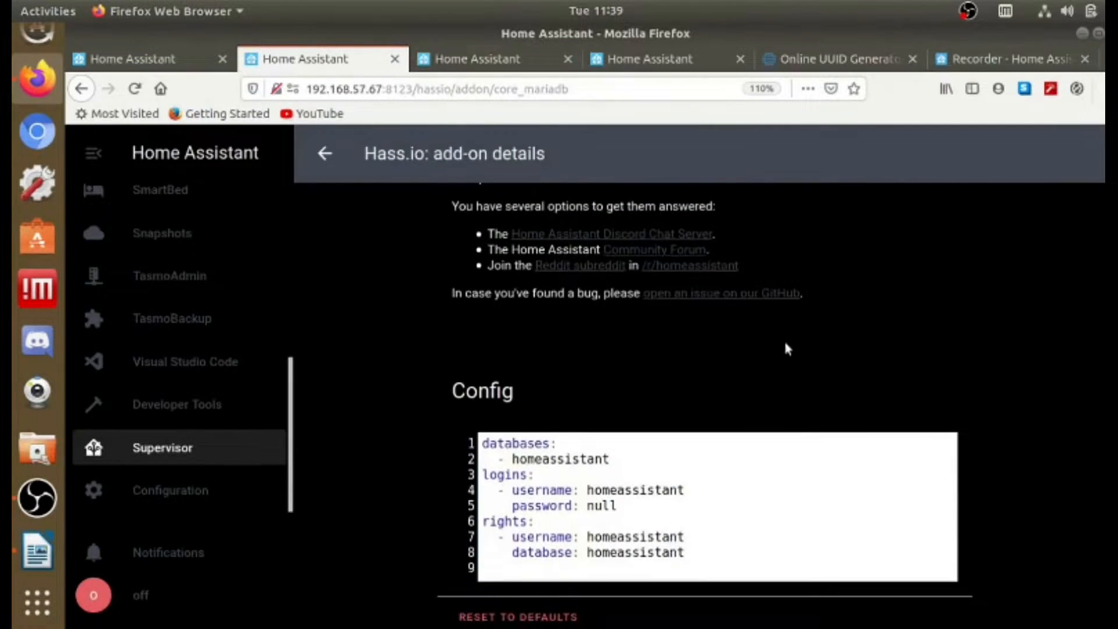
scroll(716, 350, up, 3)
scroll(718, 360, up, 20)
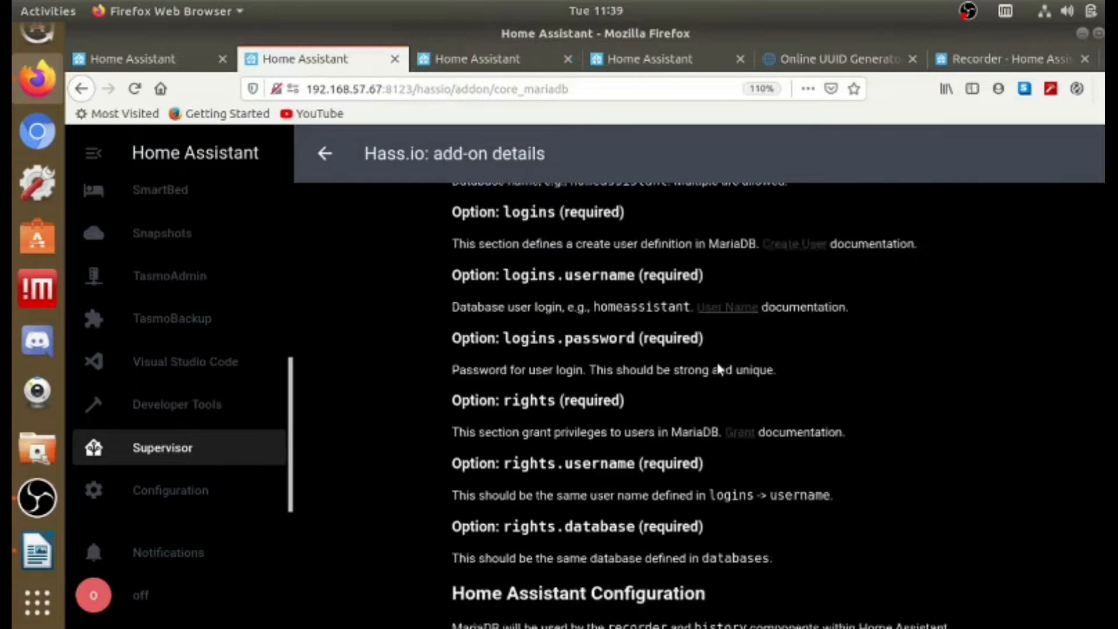
scroll(721, 373, up, 1)
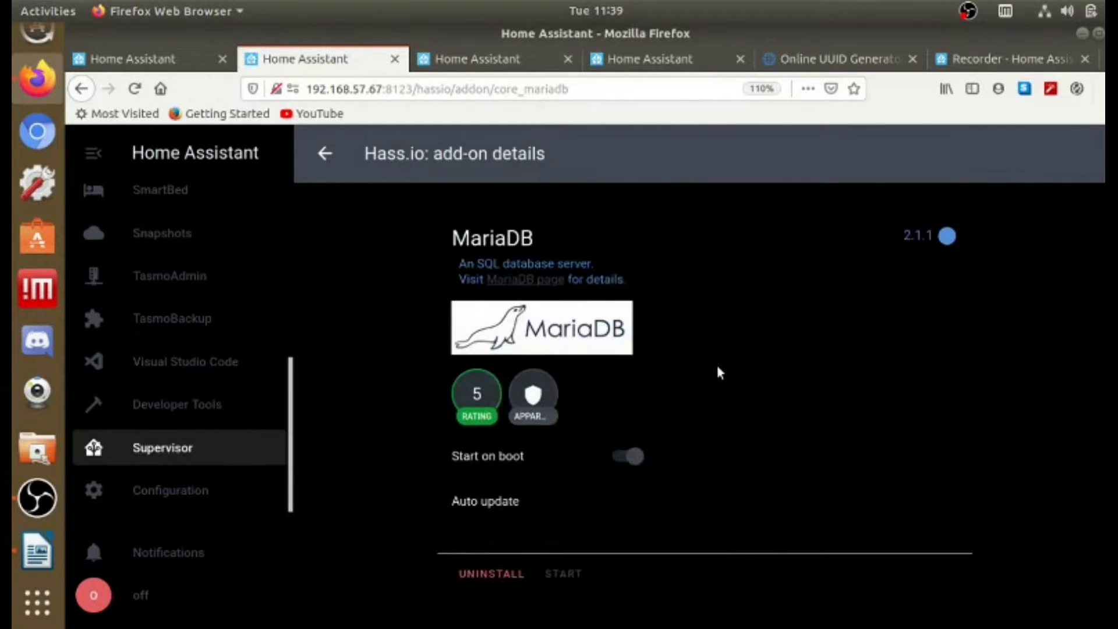
scroll(722, 556, down, 15)
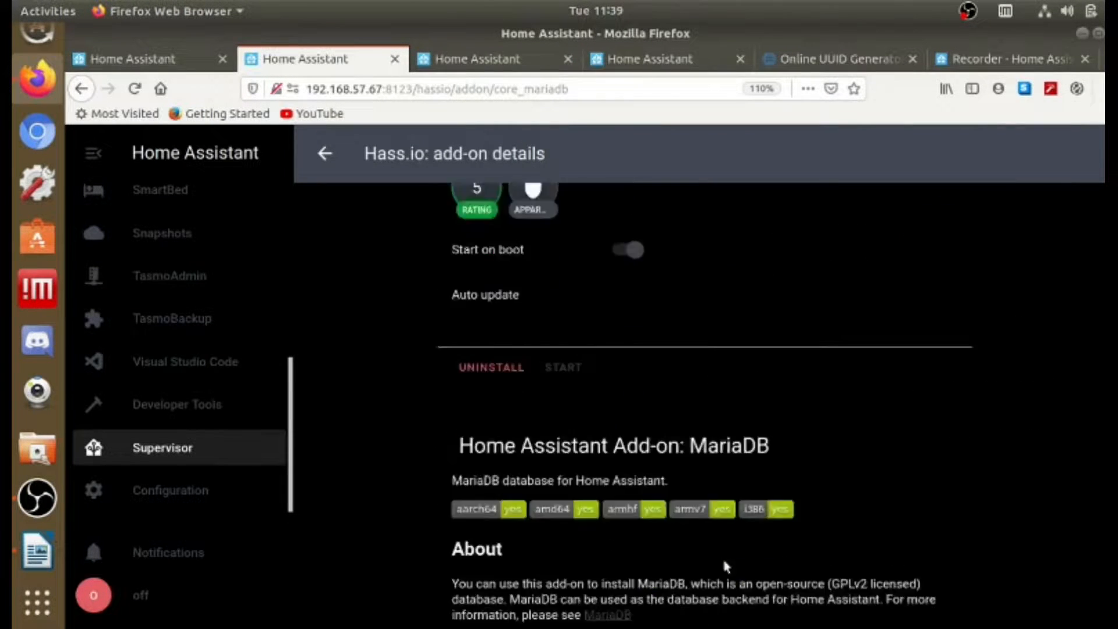
scroll(725, 558, down, 12)
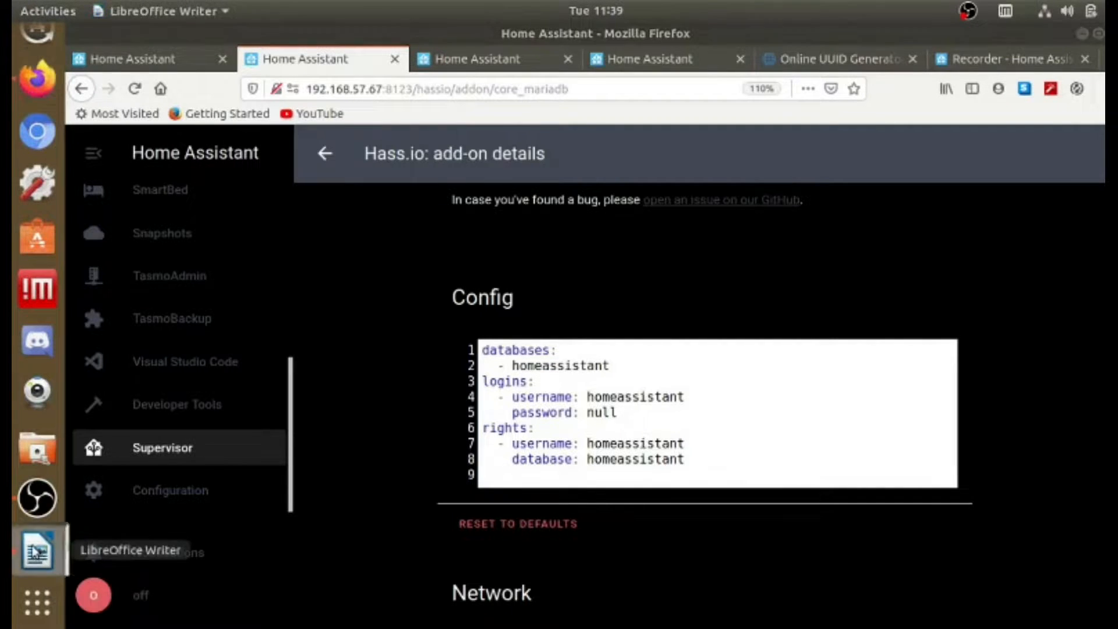
Switch to LibreOffice Writer and copy the prepared MariaDB configuration block in mariaDB.odt.
click(37, 550)
right_click(398, 436)
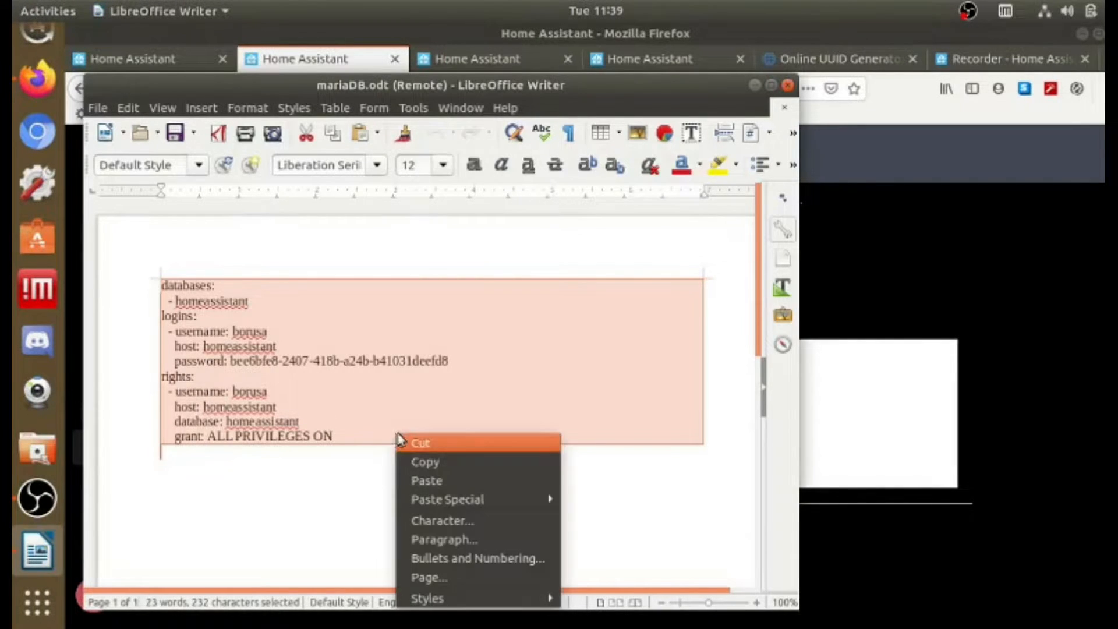
click(469, 463)
Return to Firefox and replace the add-on's entire default config with the copied databases, logins and rights block, including its login password.
click(1036, 286)
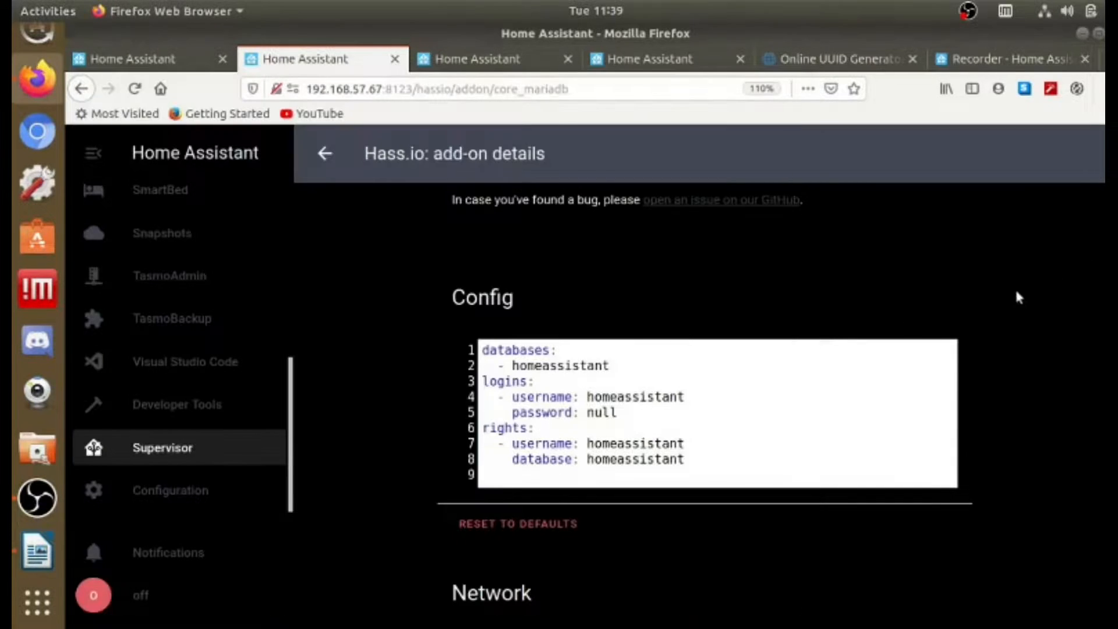
click(681, 460)
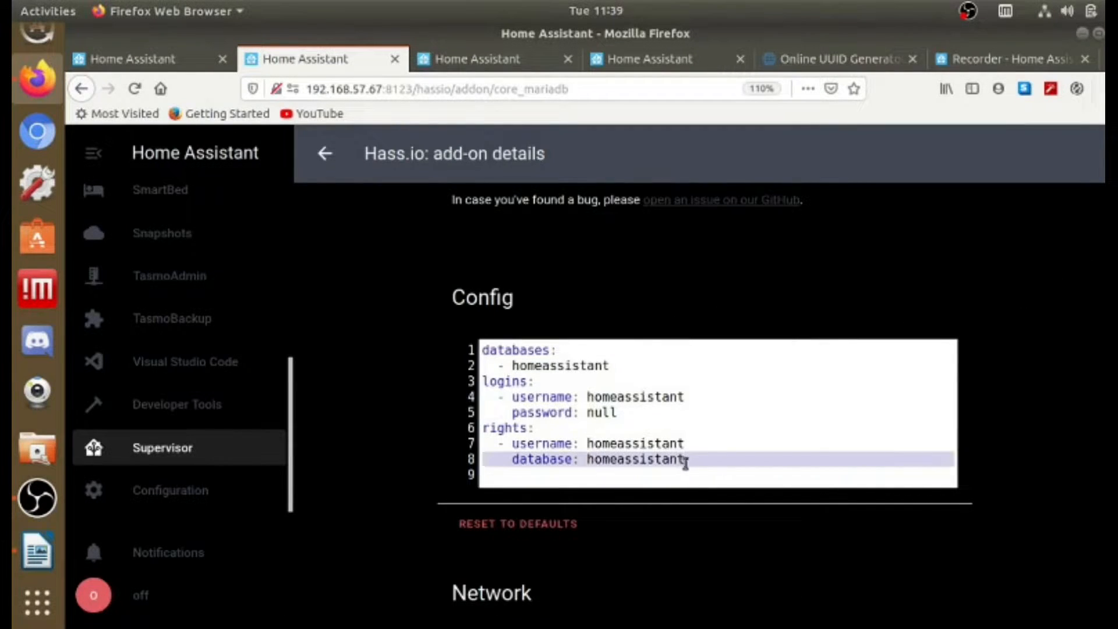
click(706, 472)
click(673, 460)
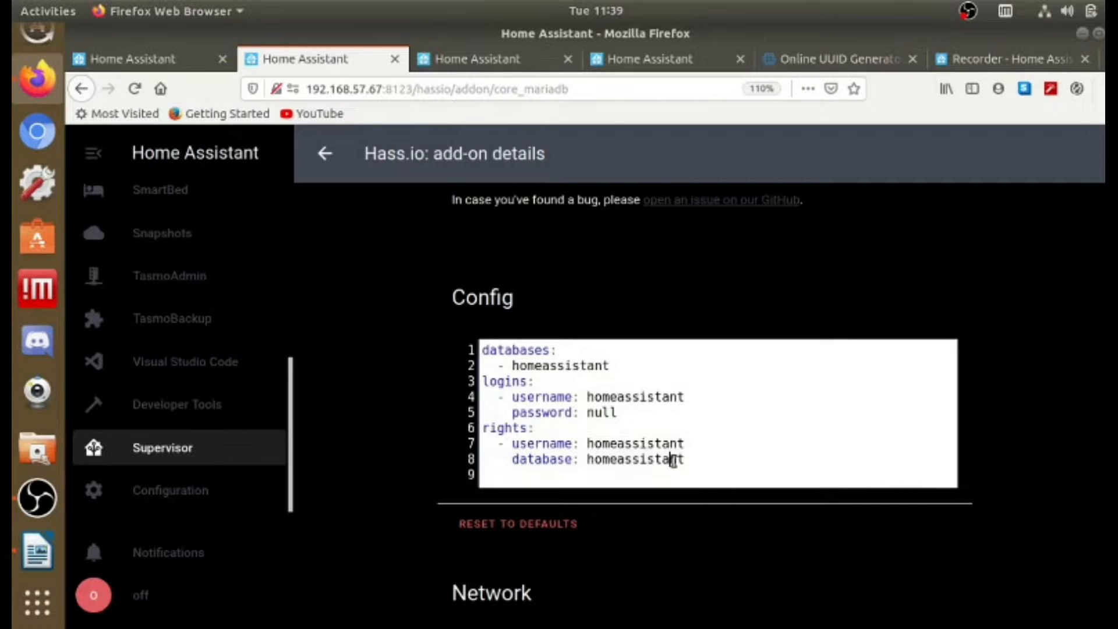
key(ctrl+a)
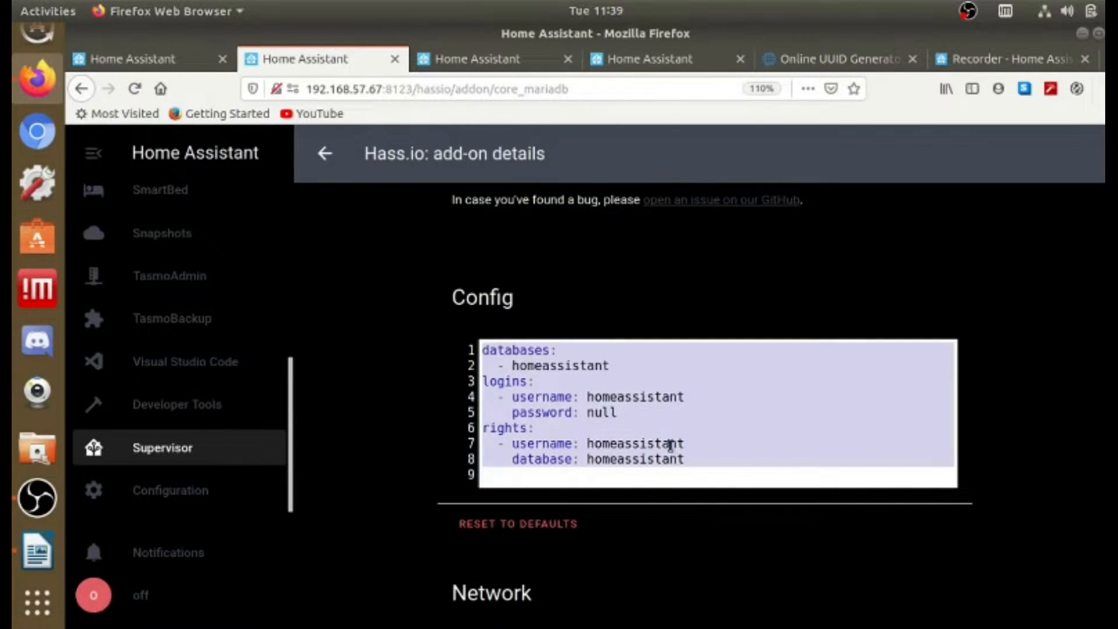
key(BackSpace)
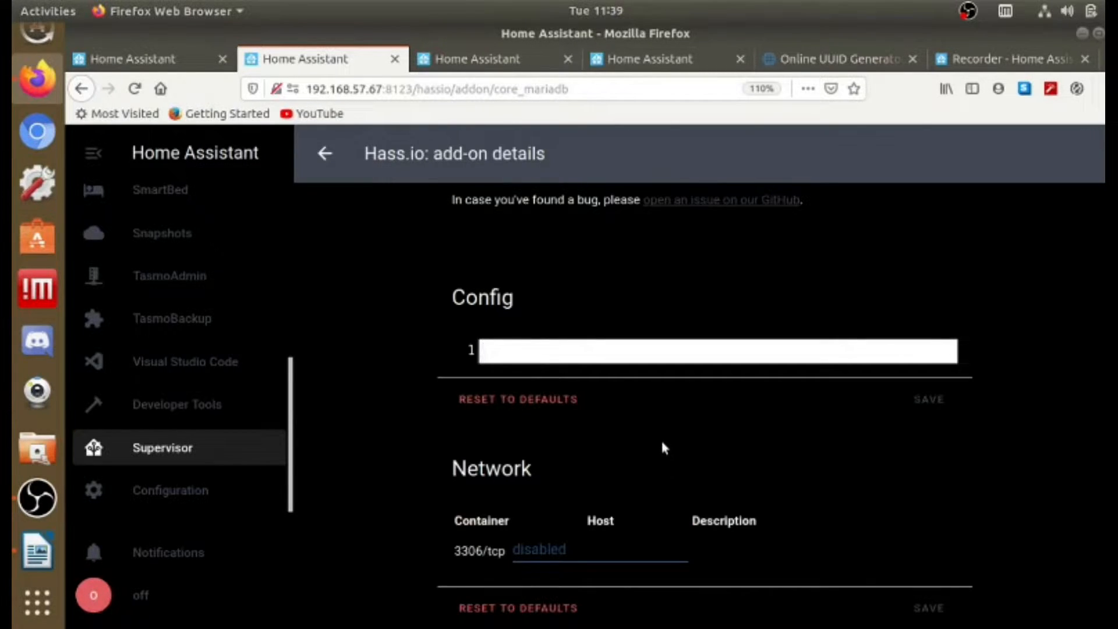
key(ctrl+v)
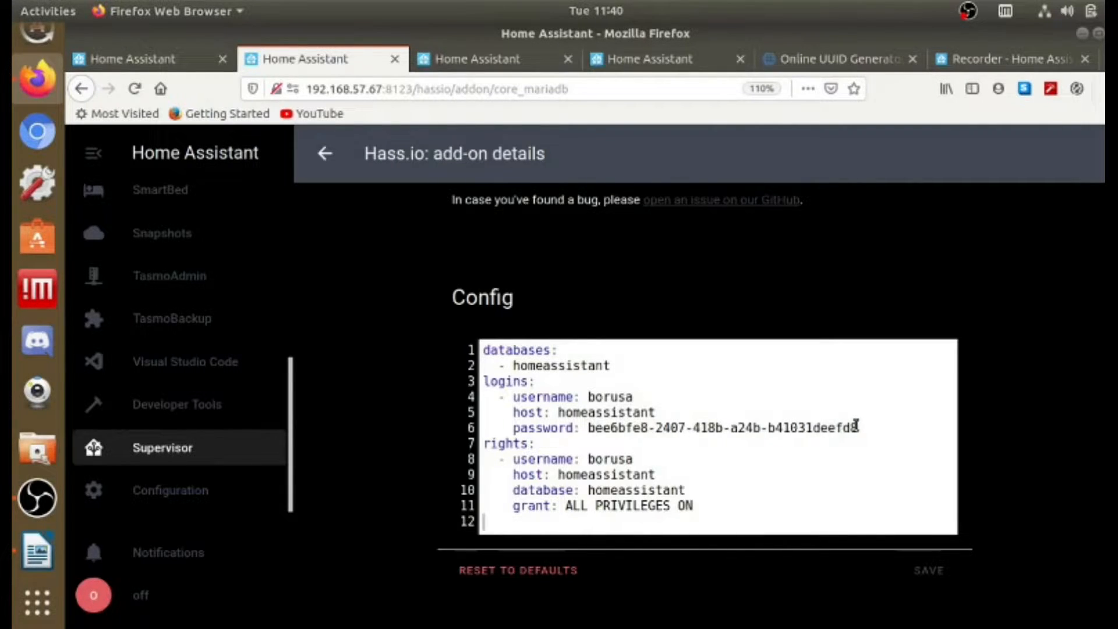
Clear the login password value in the config and copy a freshly generated version 4 UUID from the Online UUID Generator.
drag(858, 428, 589, 425)
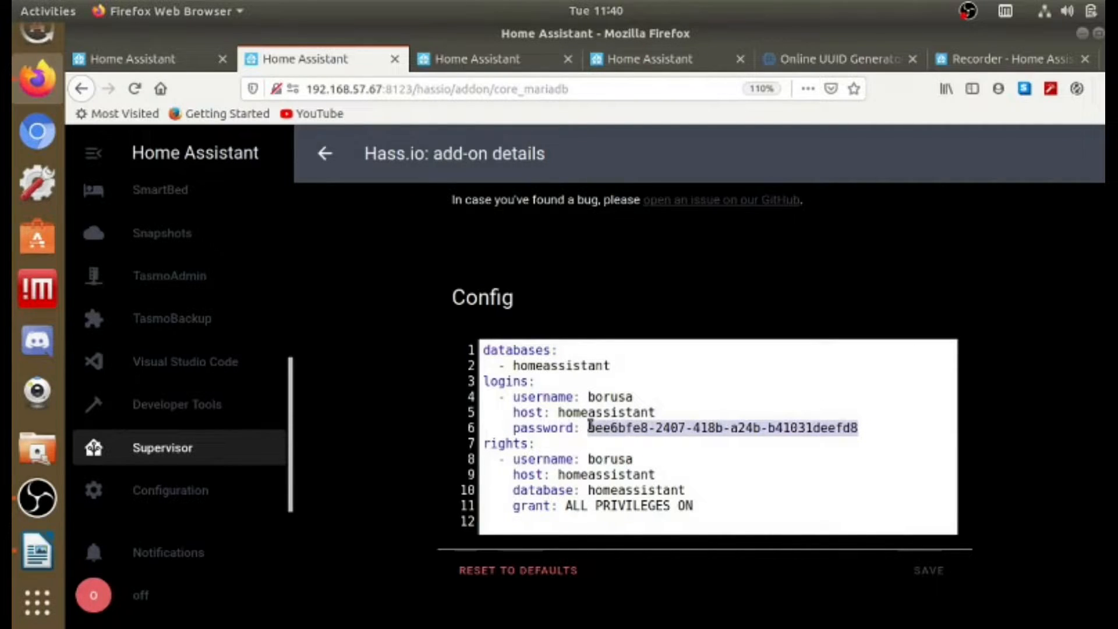
key(BackSpace)
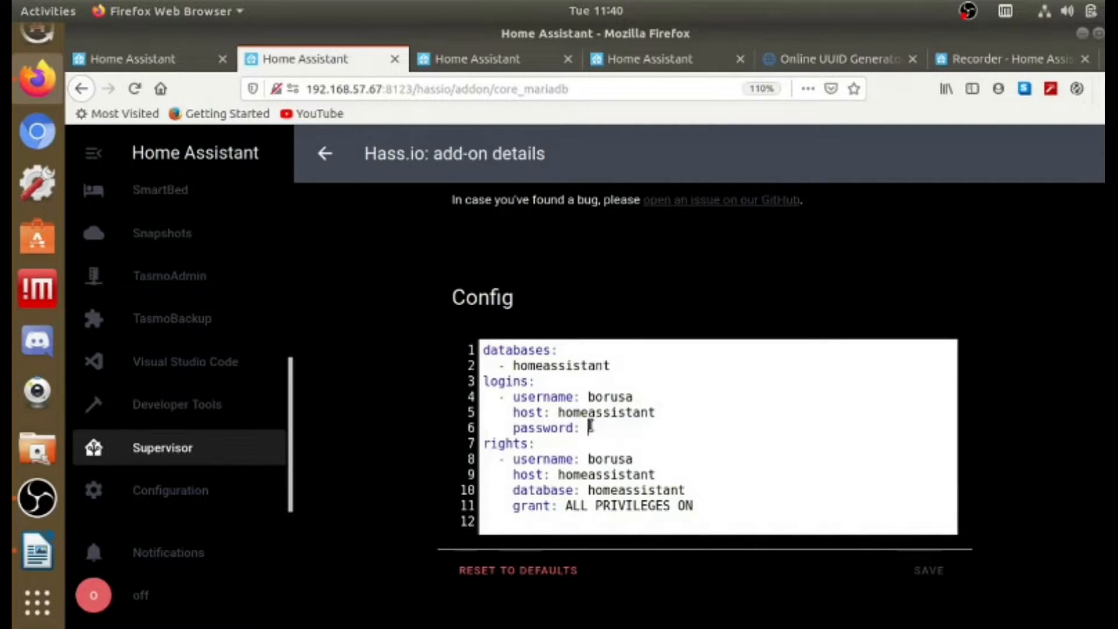
click(828, 63)
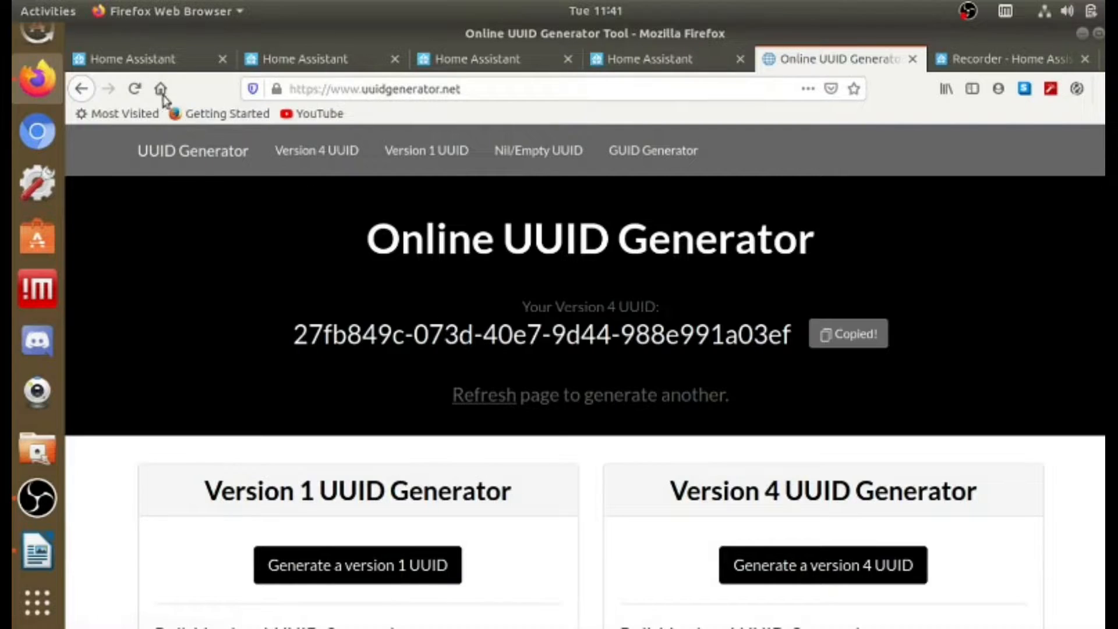
click(136, 90)
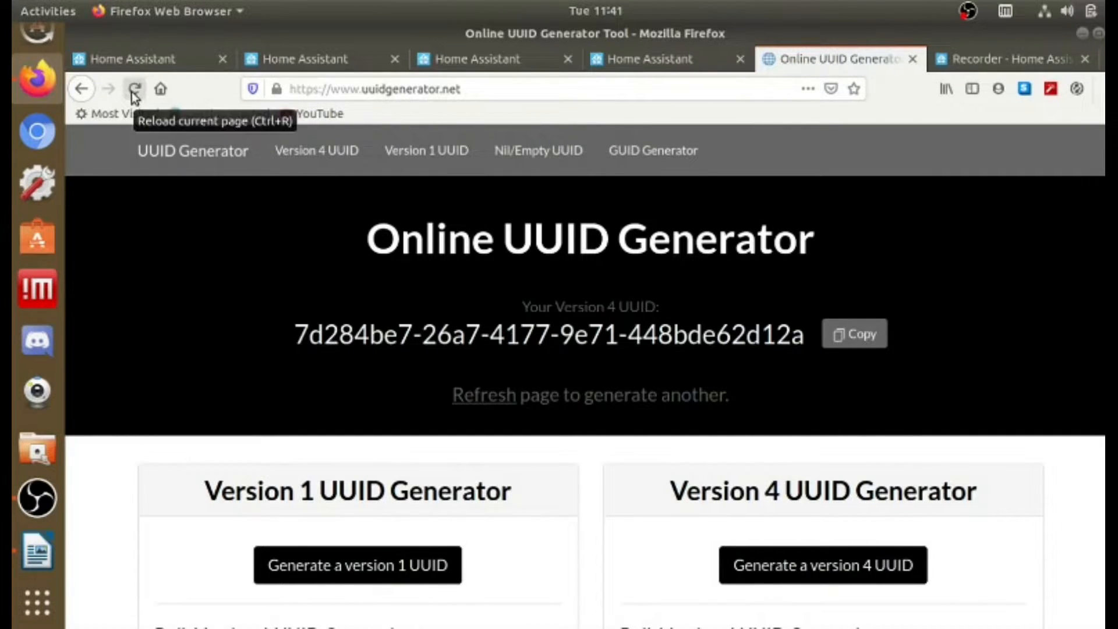
click(134, 93)
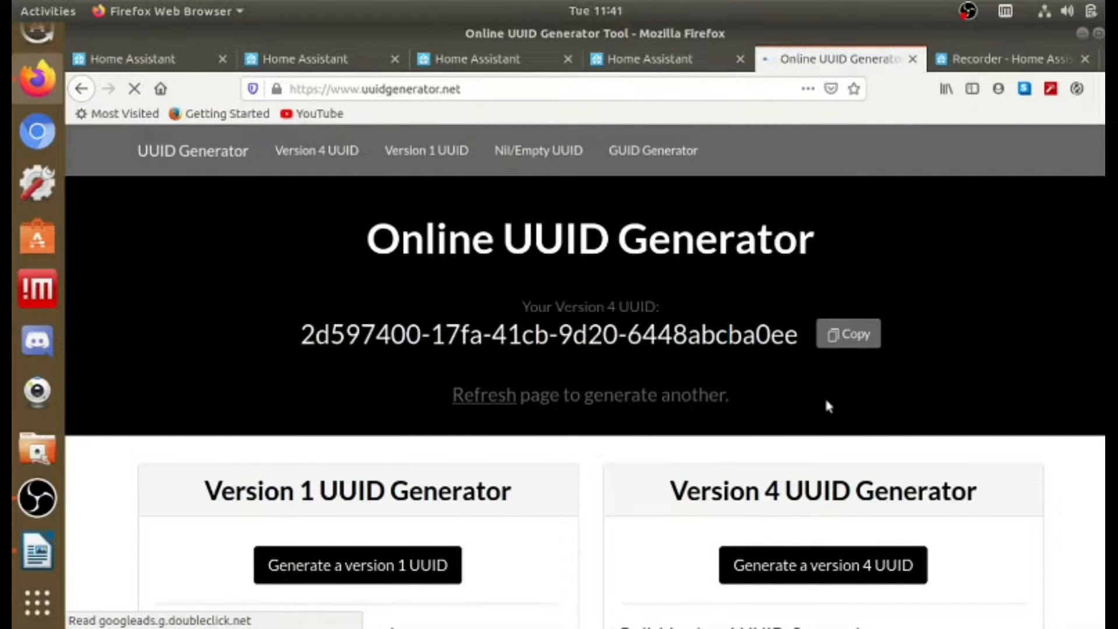
click(847, 337)
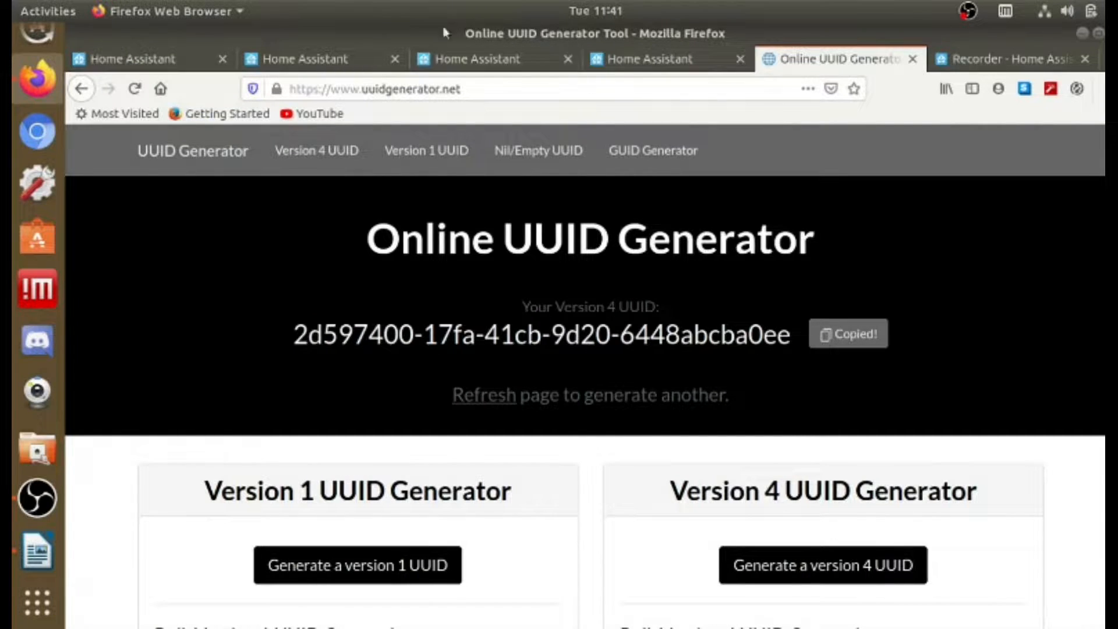
Paste the copied UUID as the login password in the MariaDB add-on config and save the config.
click(512, 69)
click(675, 61)
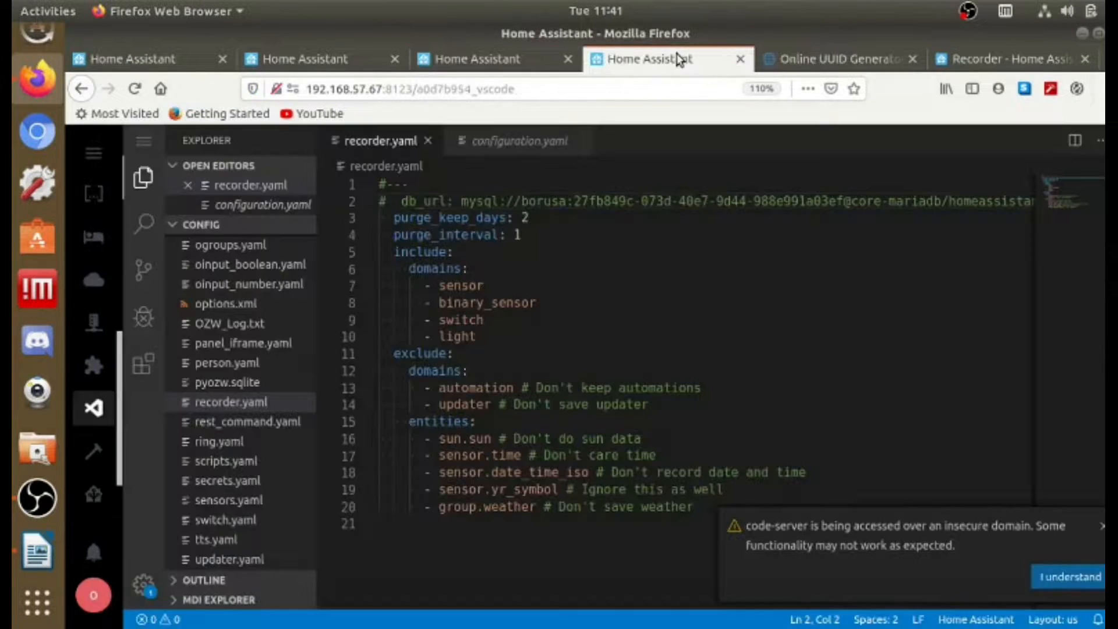
click(298, 57)
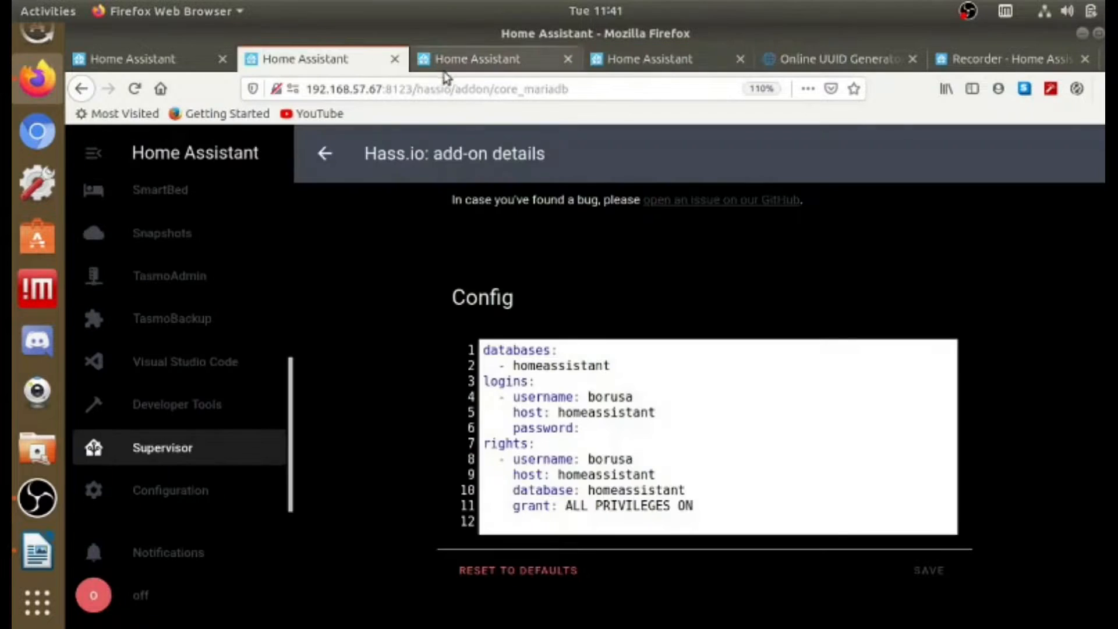
click(603, 431)
right_click(602, 428)
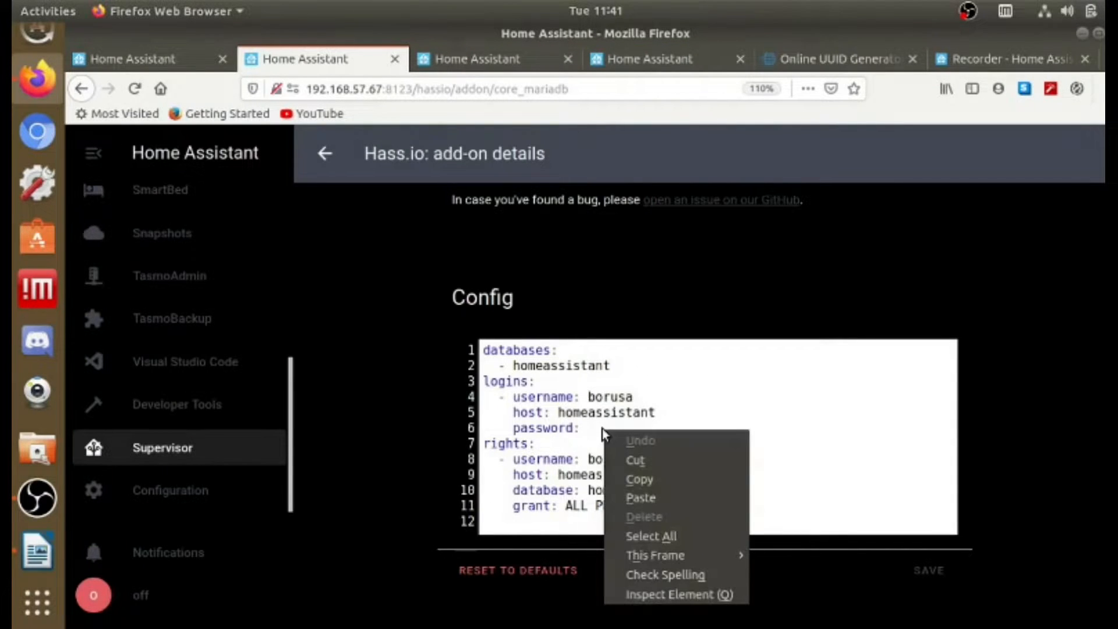
click(648, 501)
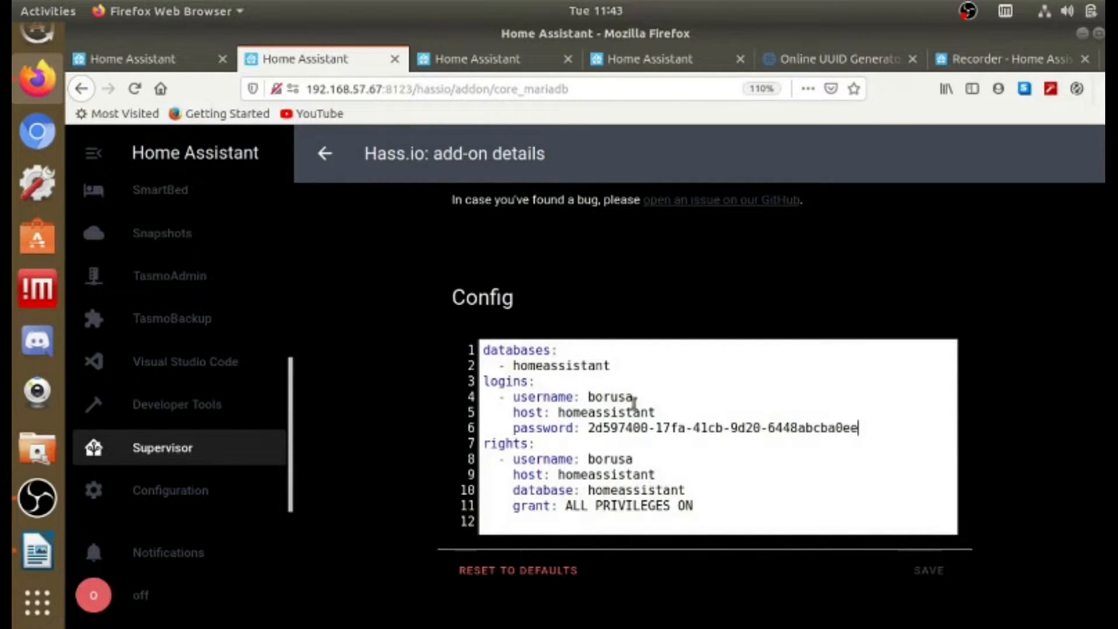
click(927, 570)
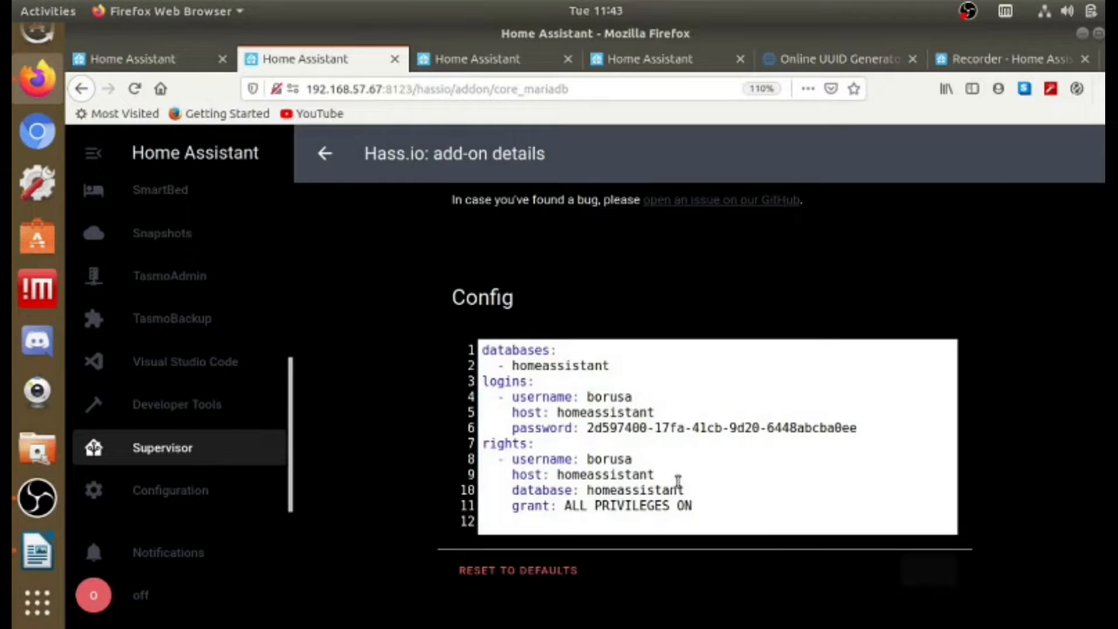
Start the MariaDB add-on from its details page.
scroll(679, 491, down, 2)
scroll(679, 490, down, 1)
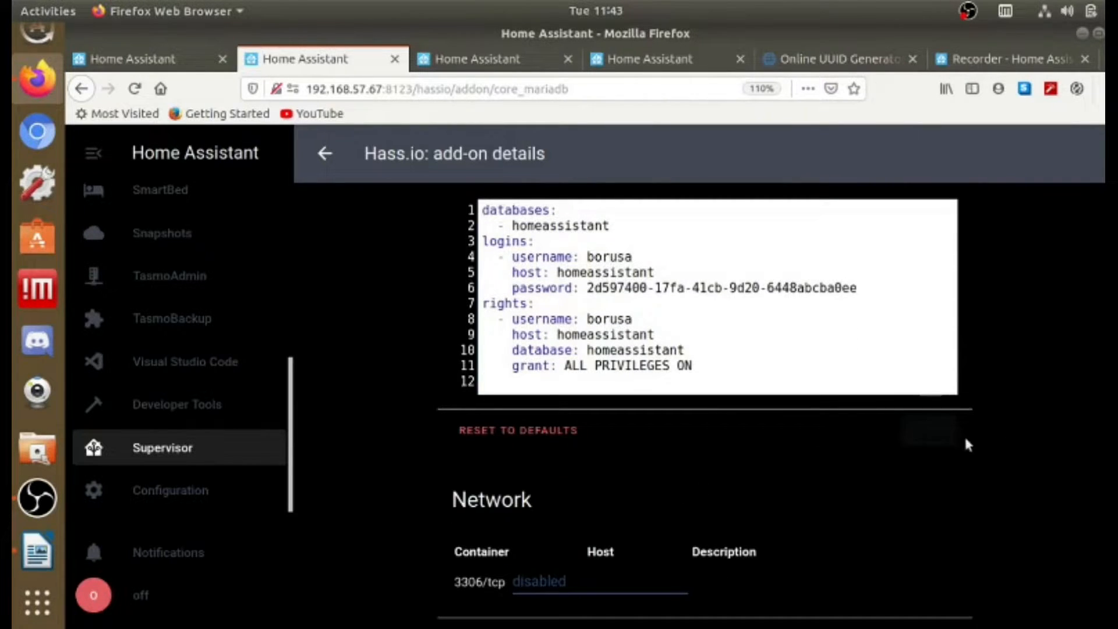
scroll(582, 557, down, 2)
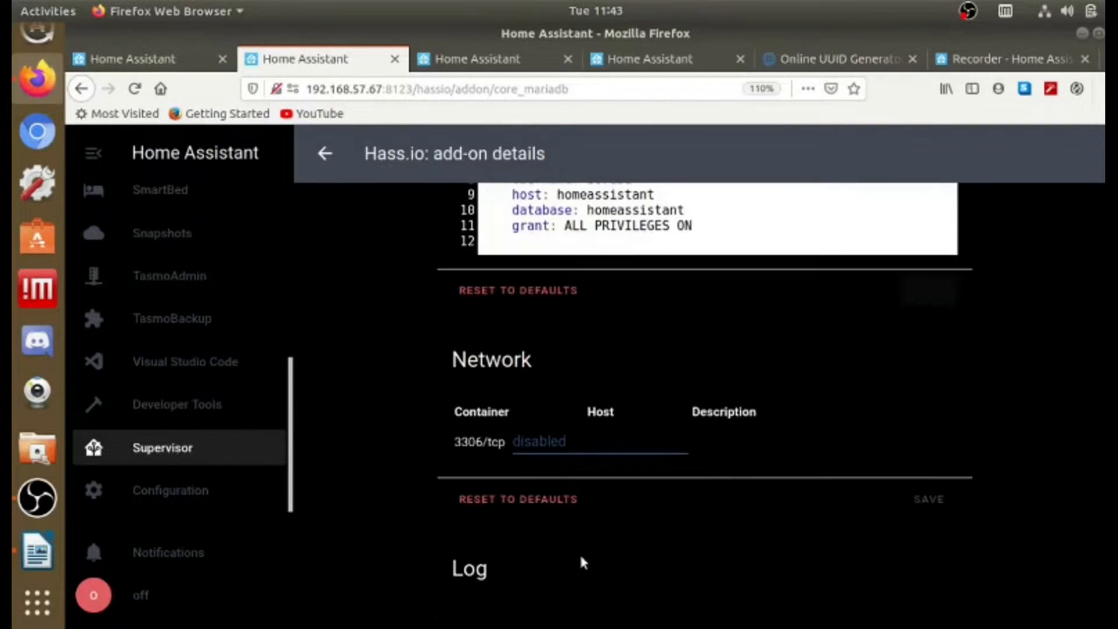
scroll(582, 546, down, 2)
scroll(588, 524, up, 8)
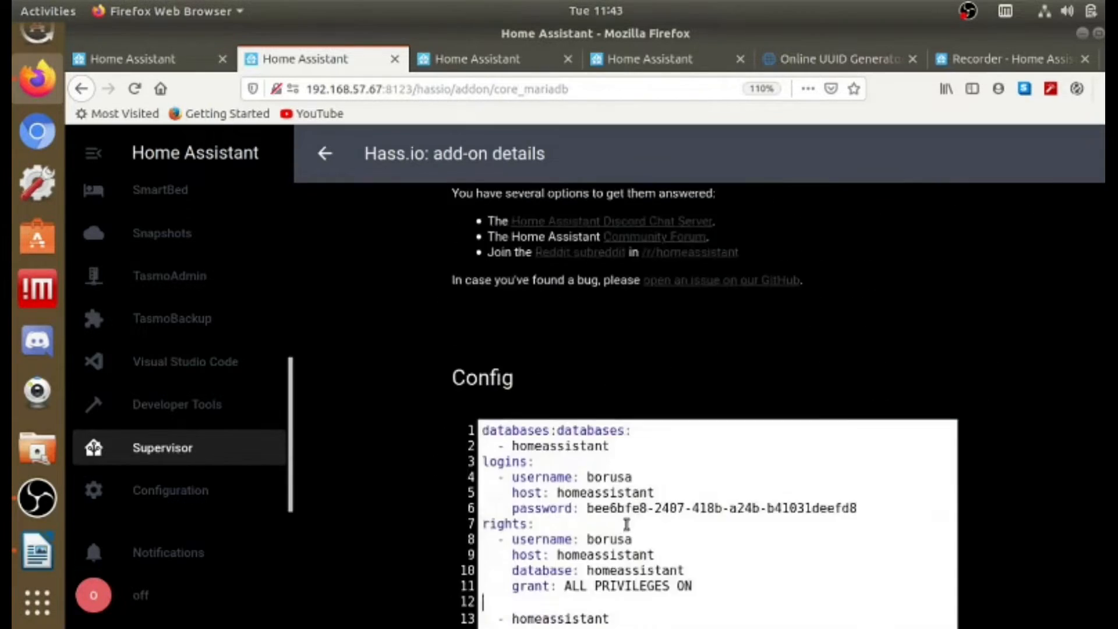
scroll(685, 466, down, 1)
scroll(722, 358, up, 14)
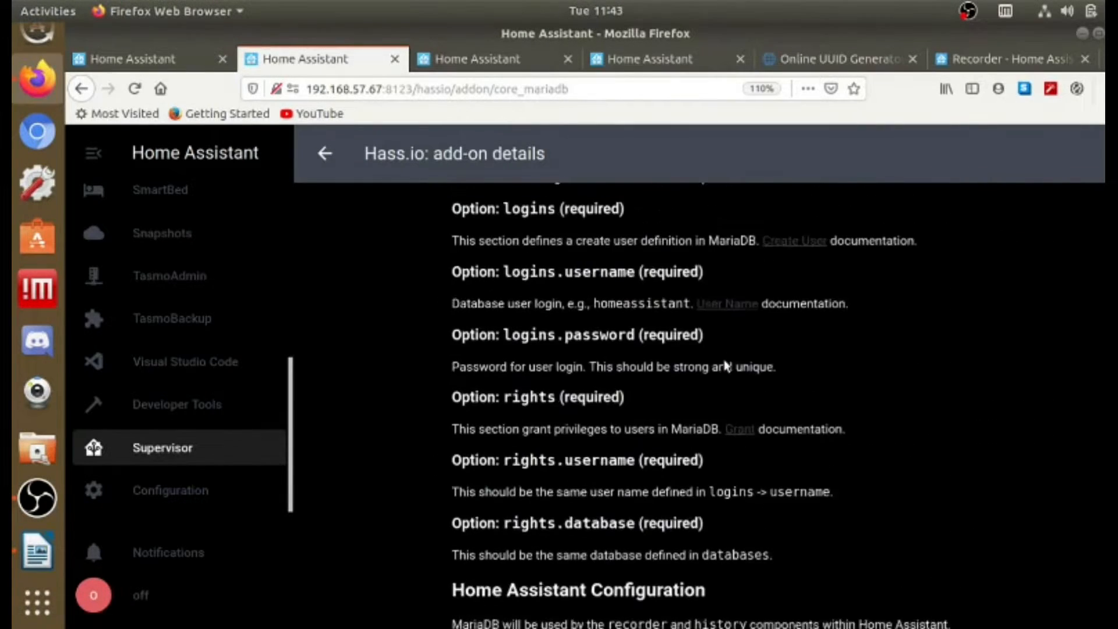
scroll(721, 356, up, 12)
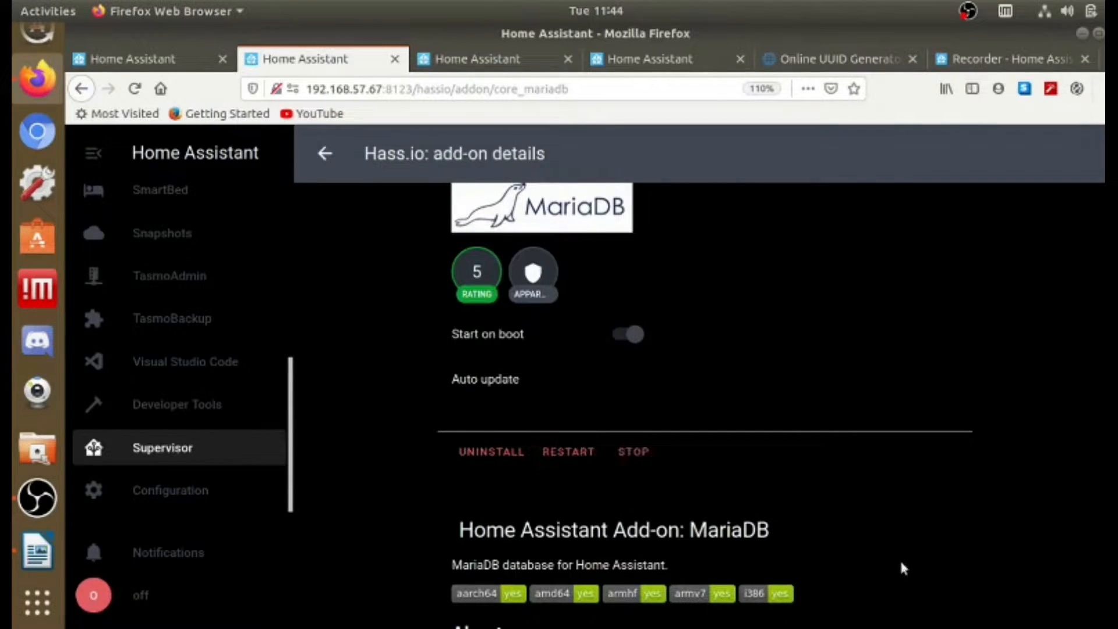
Refresh the MariaDB add-on's log to load its startup entries.
scroll(916, 530, down, 15)
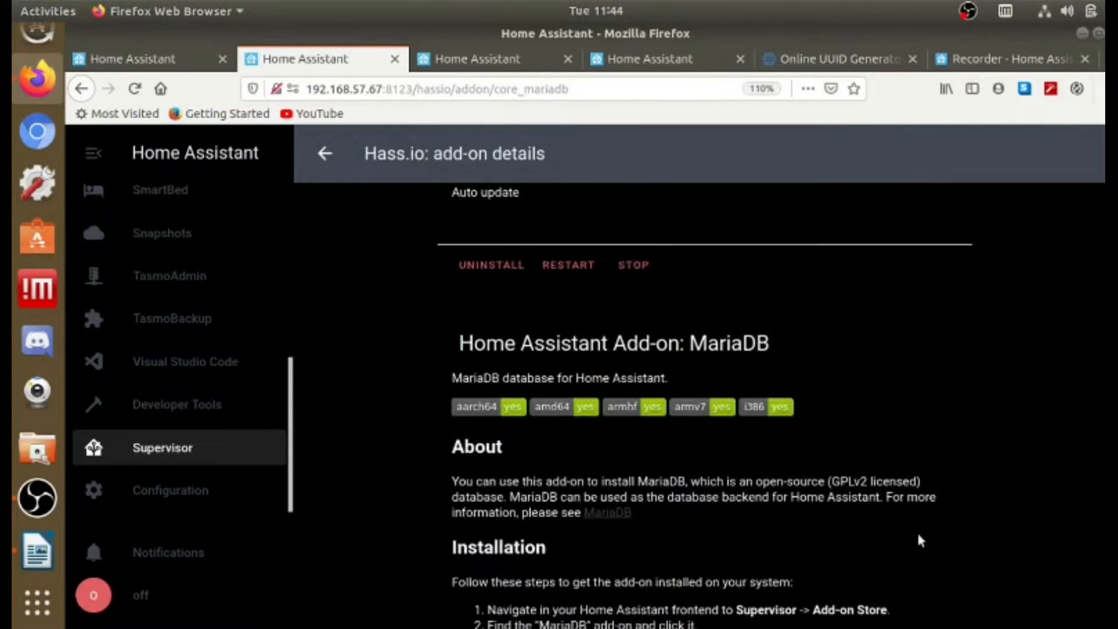
scroll(701, 585, down, 15)
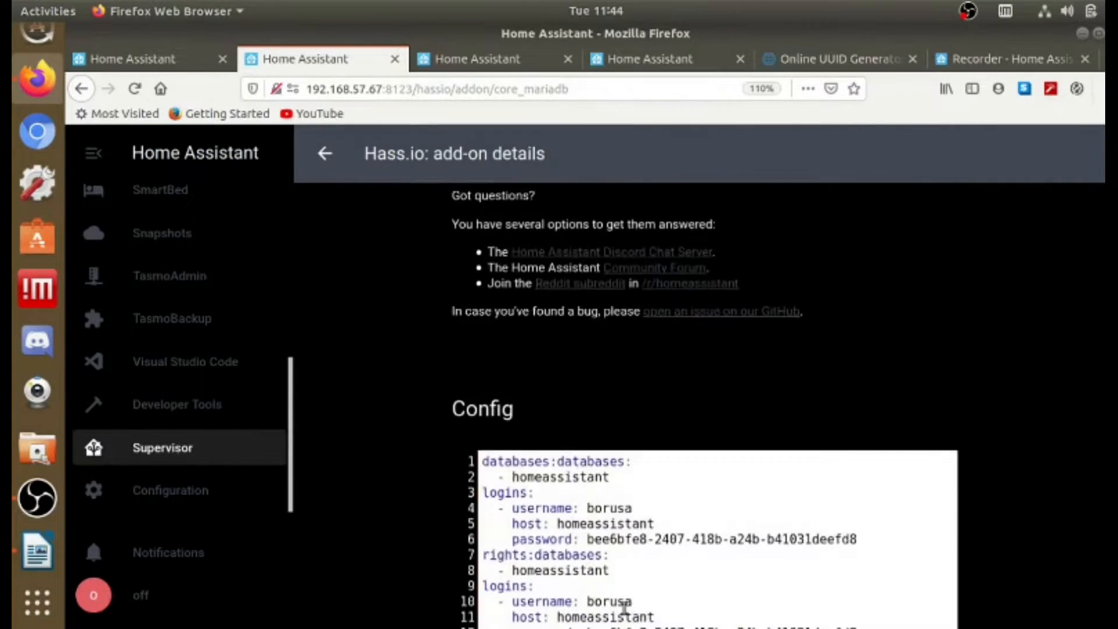
scroll(586, 601, down, 6)
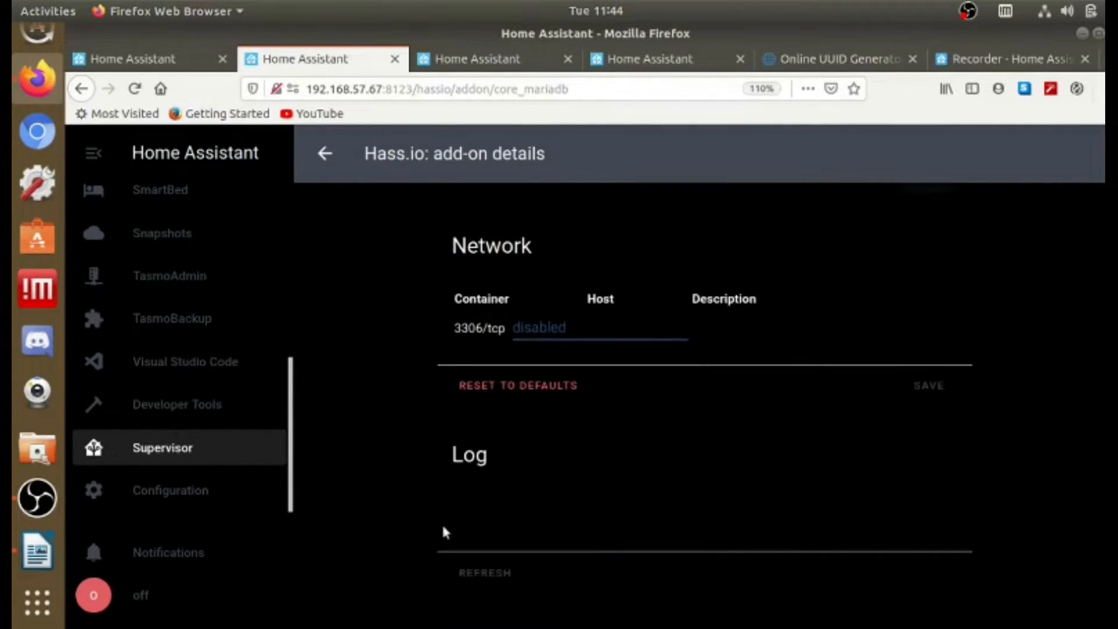
click(479, 573)
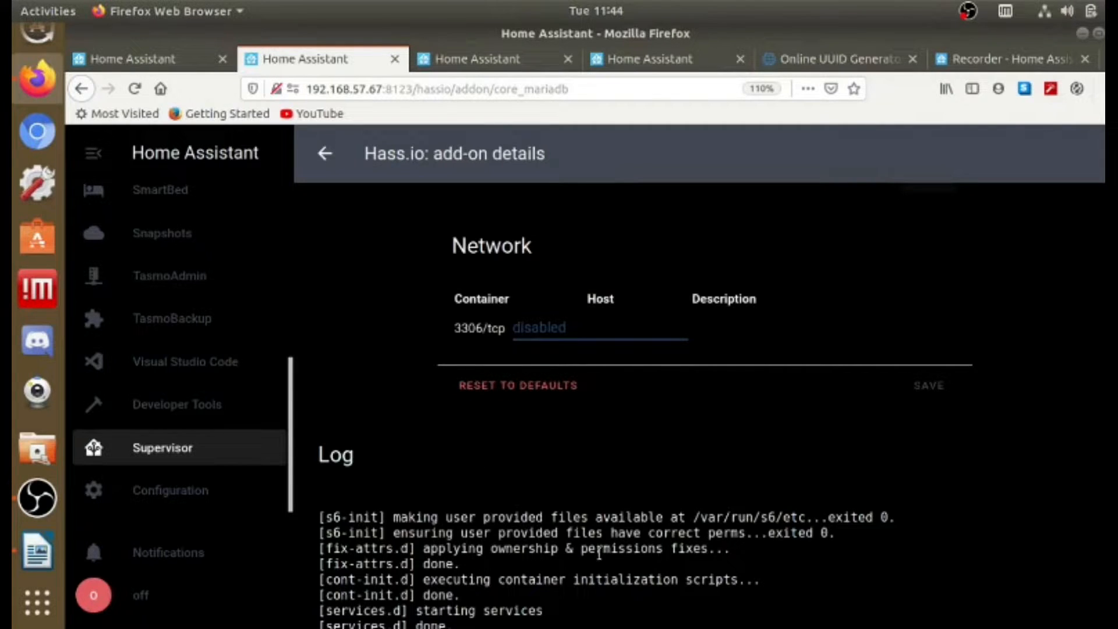
Examine the add-on's startup log from service initialization through the data integrity checks, and refresh it for newer entries.
scroll(594, 524, down, 1)
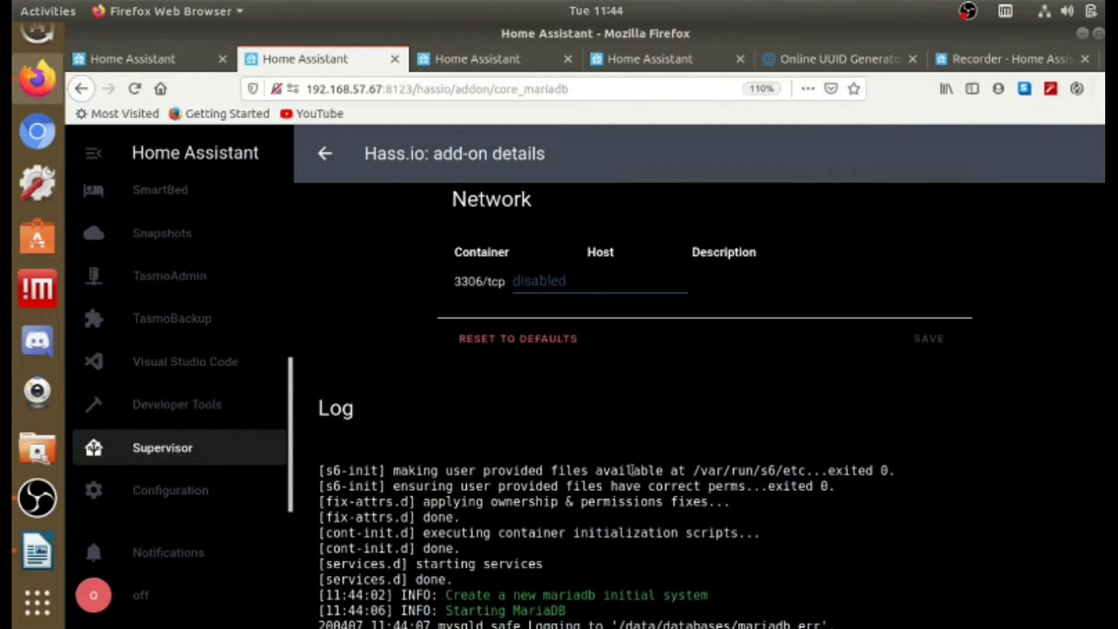
scroll(631, 470, down, 1)
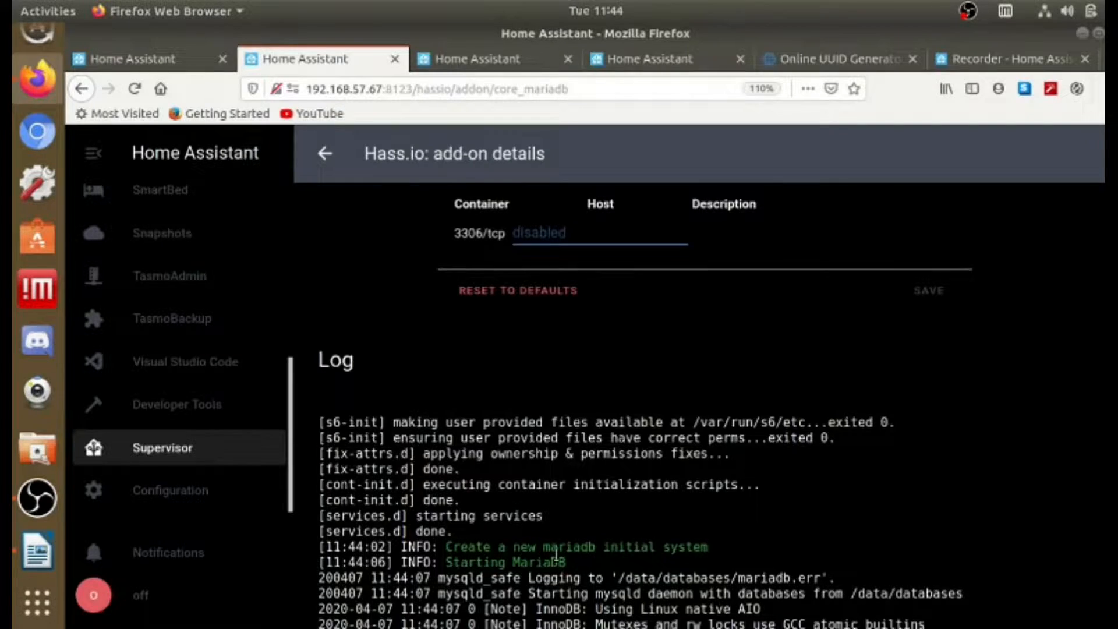
scroll(556, 556, down, 1)
scroll(580, 495, down, 2)
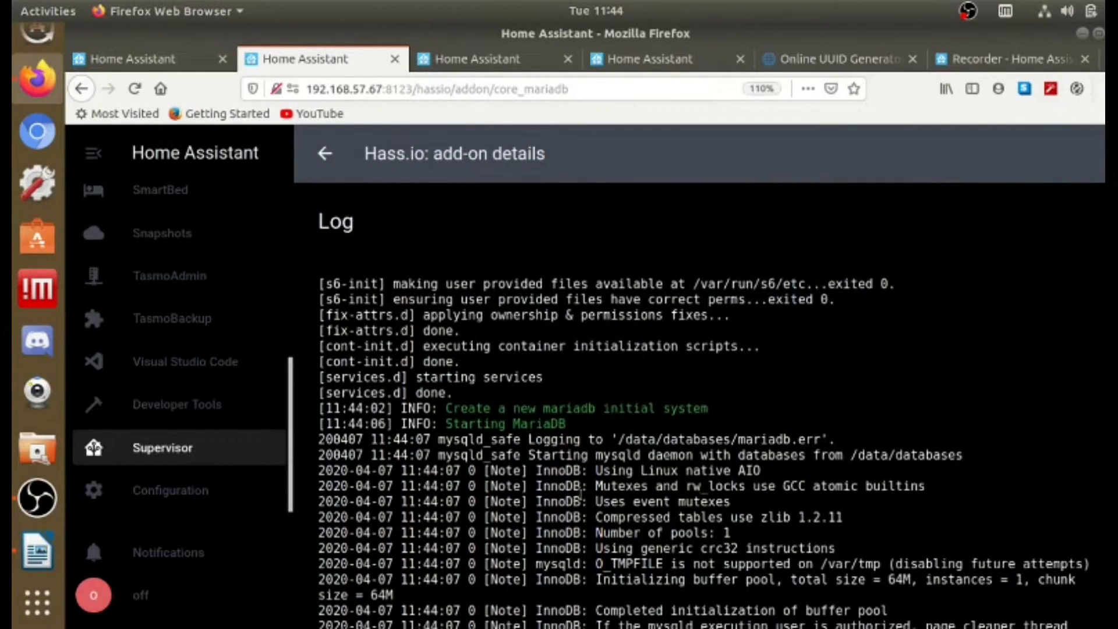
scroll(557, 487, down, 4)
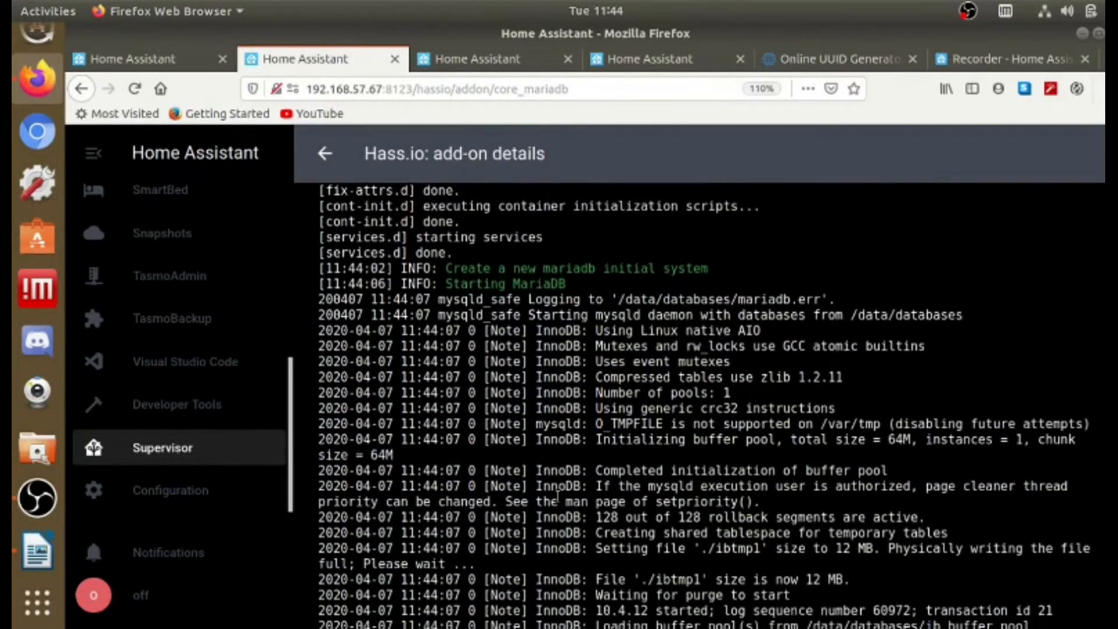
scroll(557, 497, down, 1)
scroll(557, 498, down, 7)
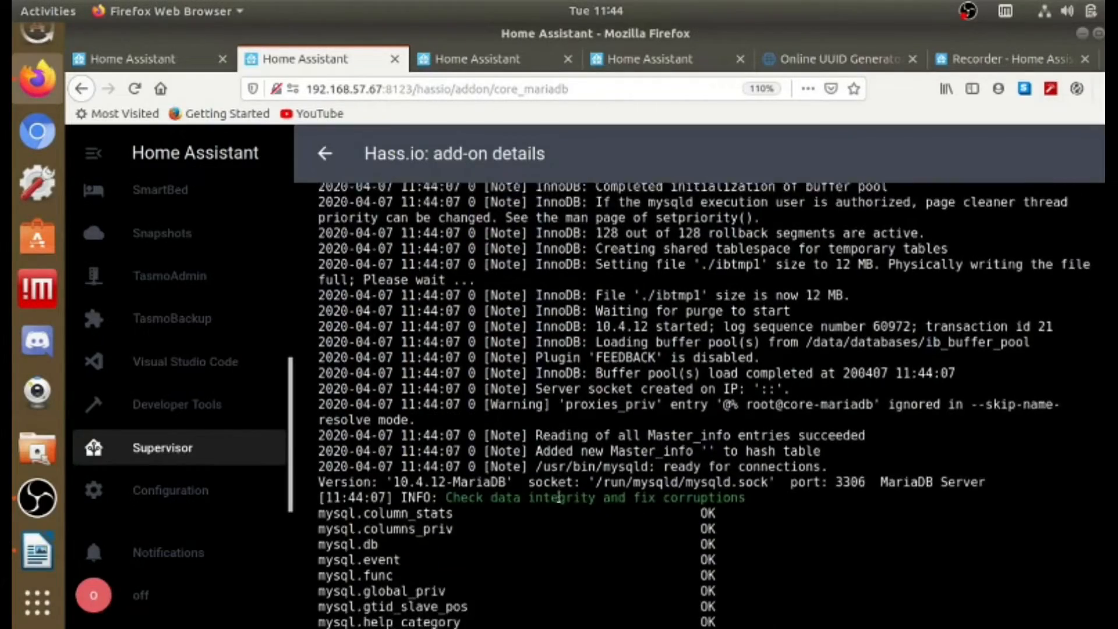
scroll(558, 501, down, 3)
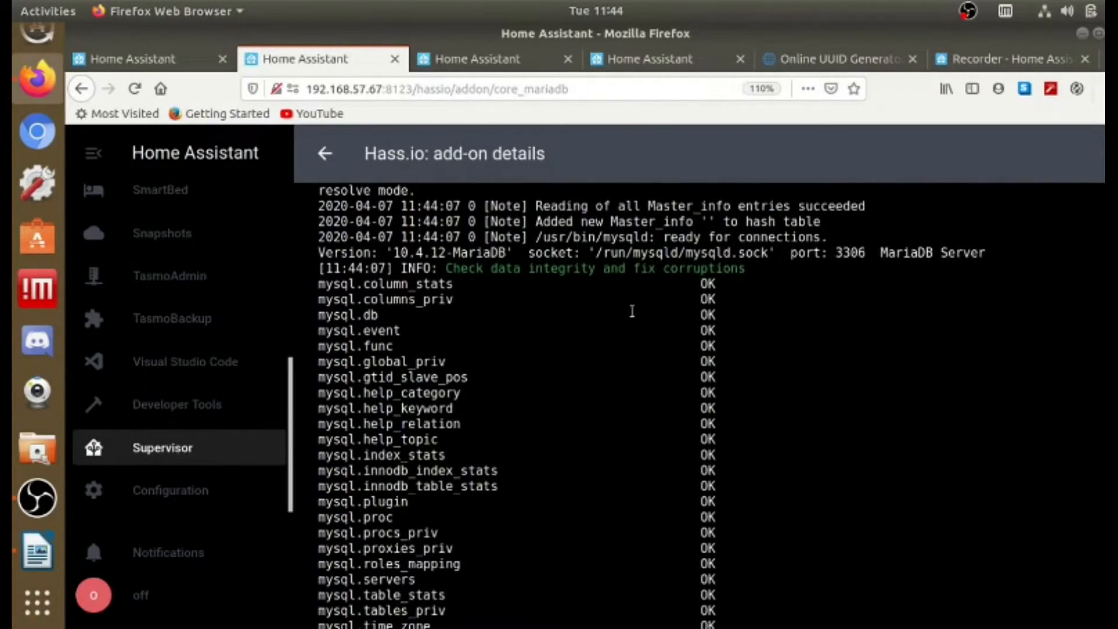
scroll(611, 466, down, 4)
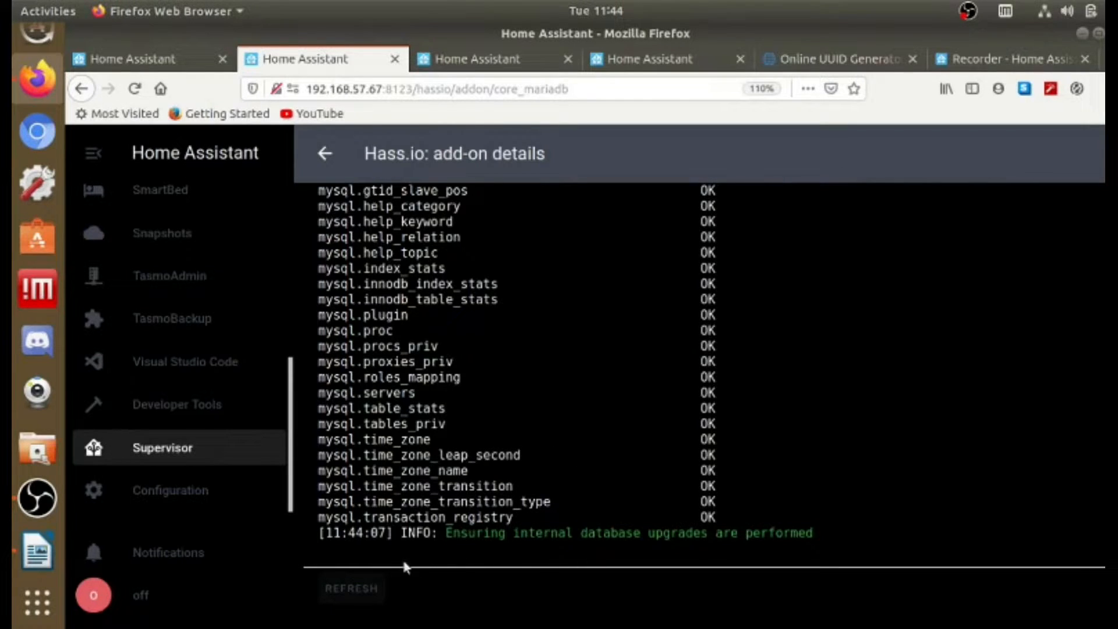
click(352, 593)
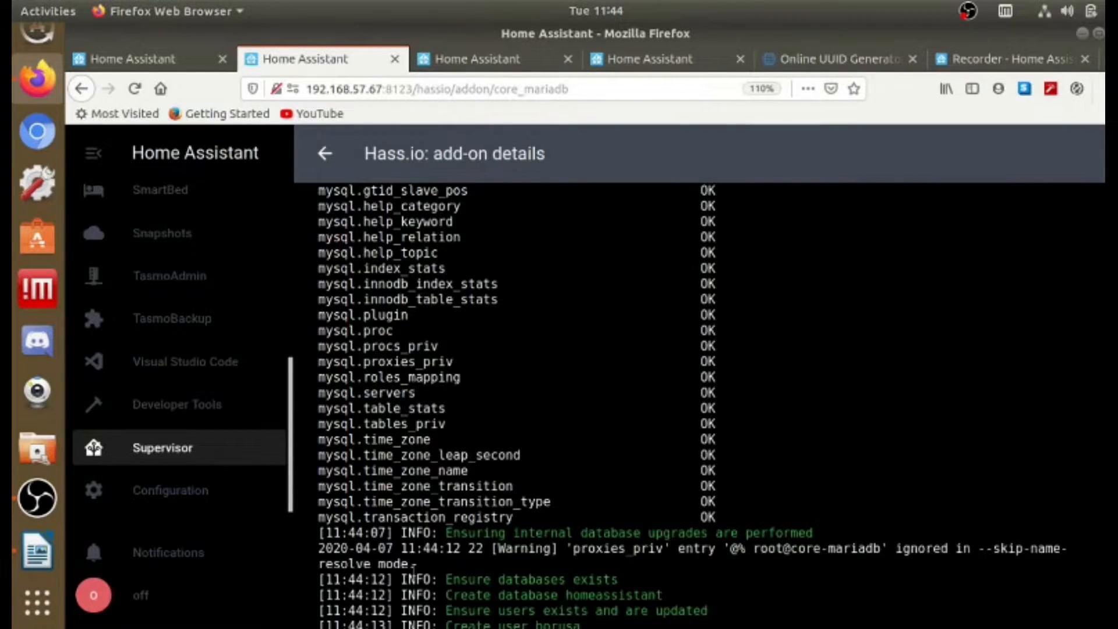
Generate a new version 4 UUID in the online UUID generator and copy it.
scroll(528, 500, down, 3)
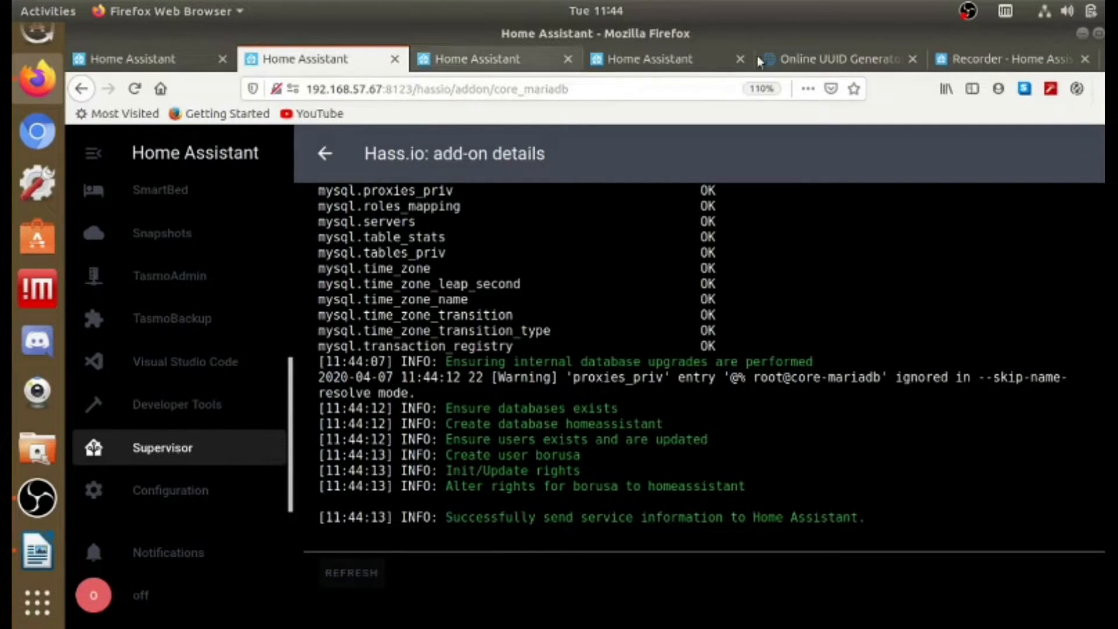
click(870, 67)
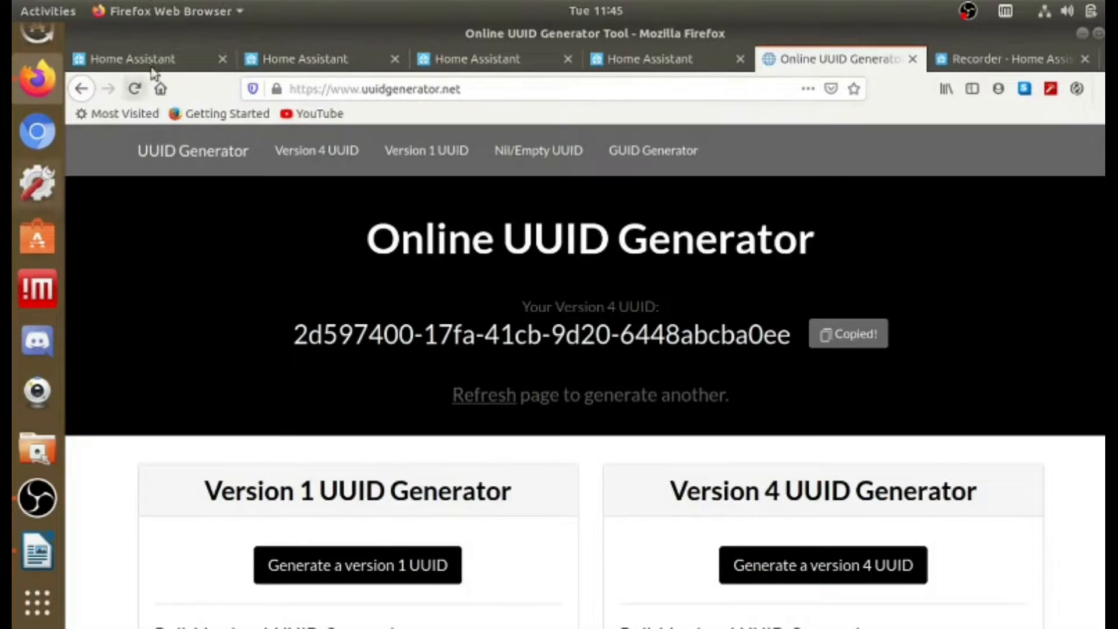
click(136, 89)
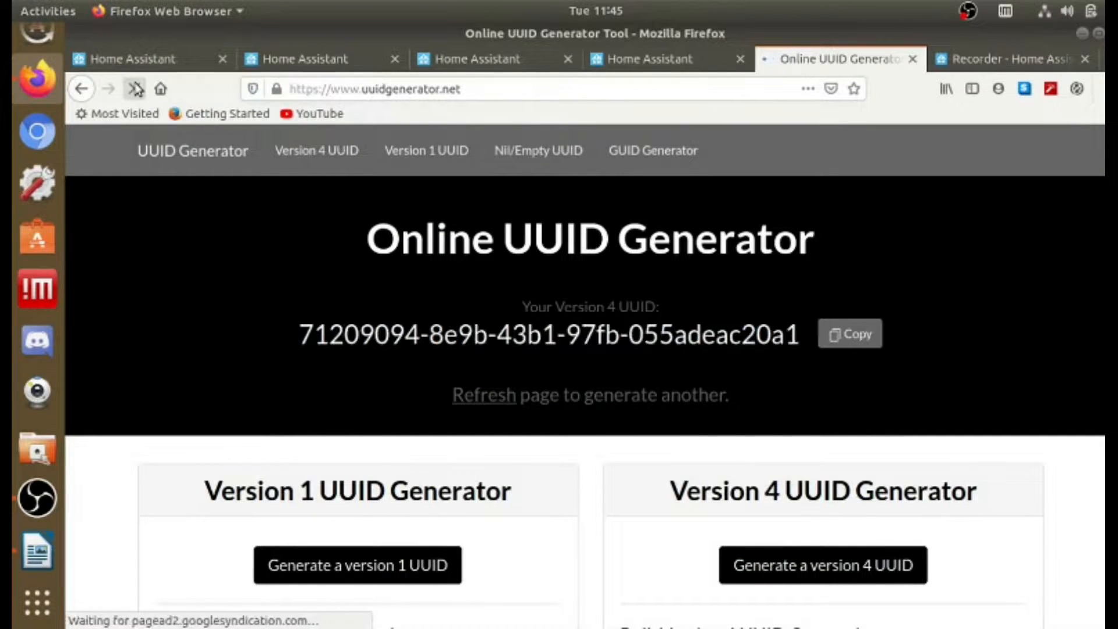
click(836, 336)
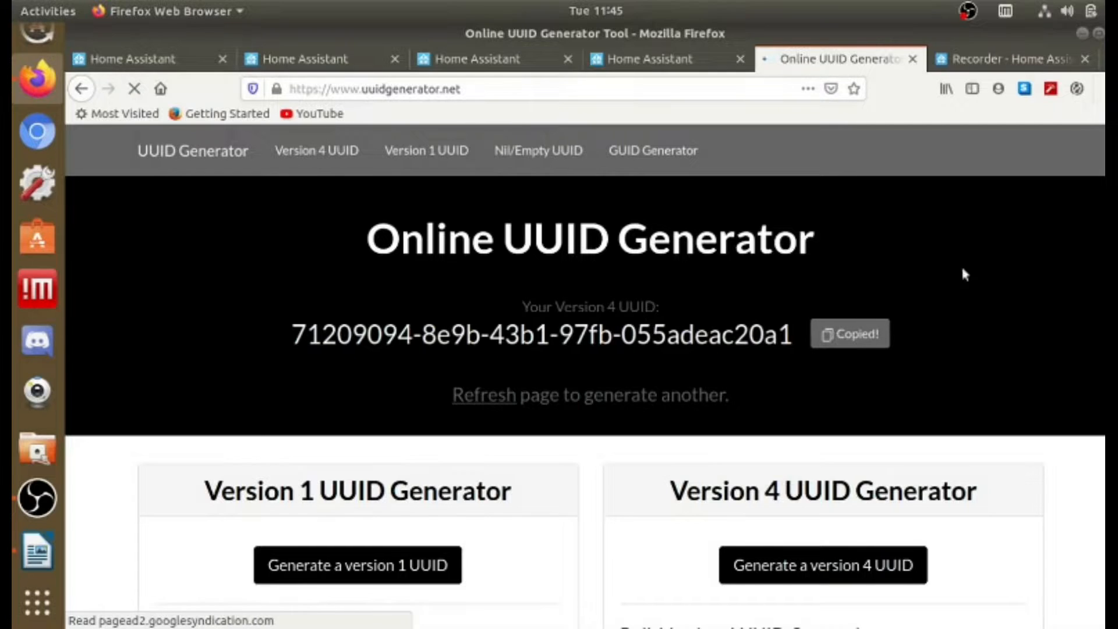
Return to the MariaDB add-on's details page and examine its whole config, checking the databases, logins and rights entries.
click(491, 69)
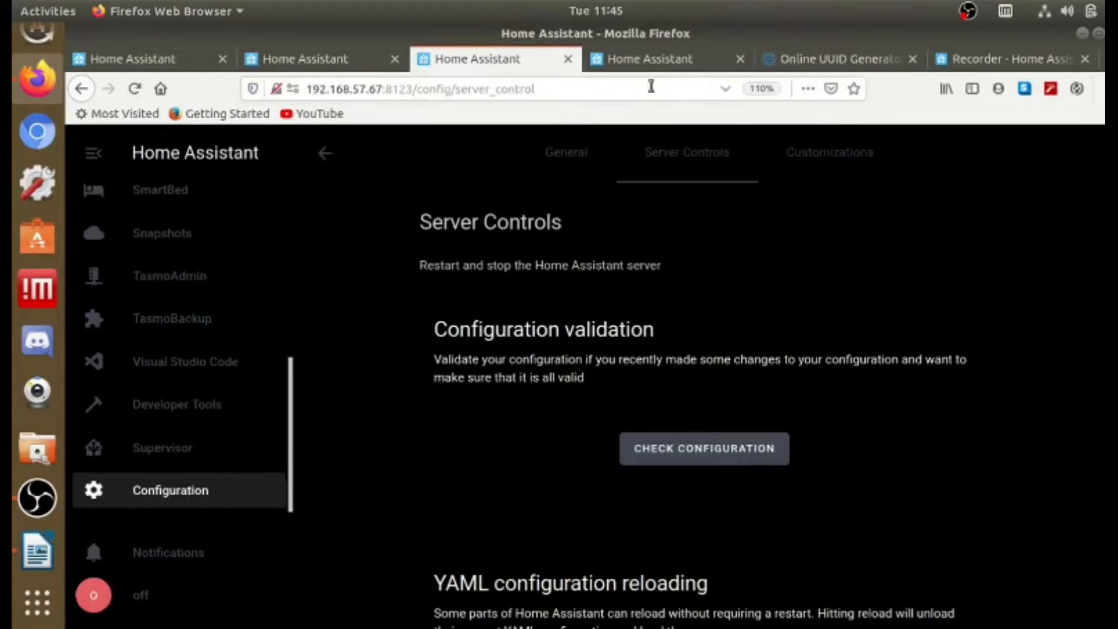
click(635, 69)
click(341, 60)
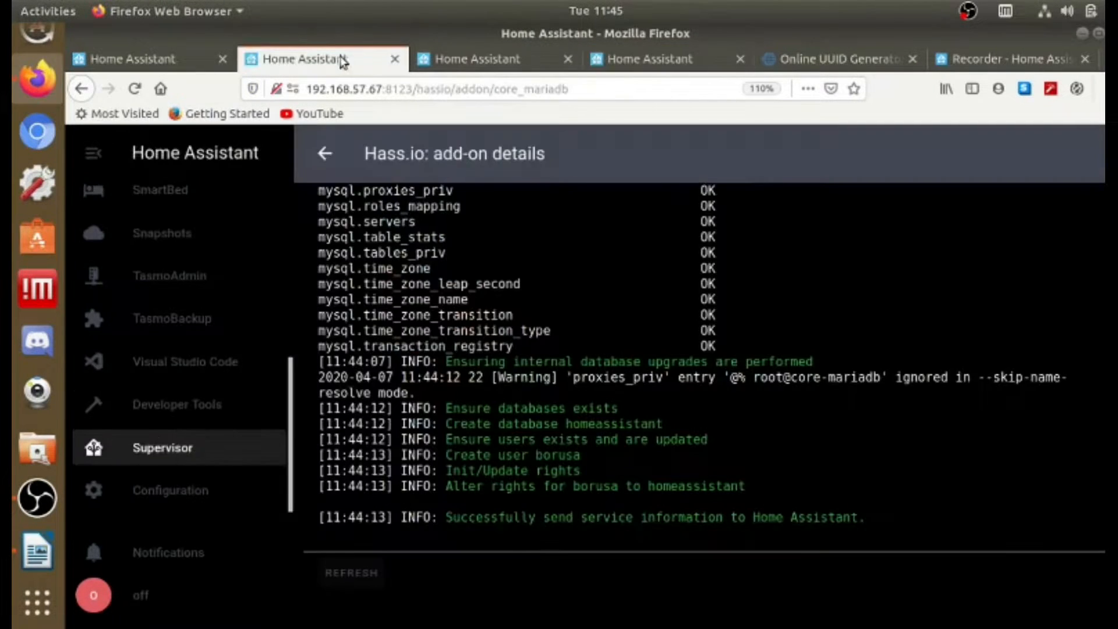
scroll(733, 407, up, 5)
scroll(735, 402, up, 15)
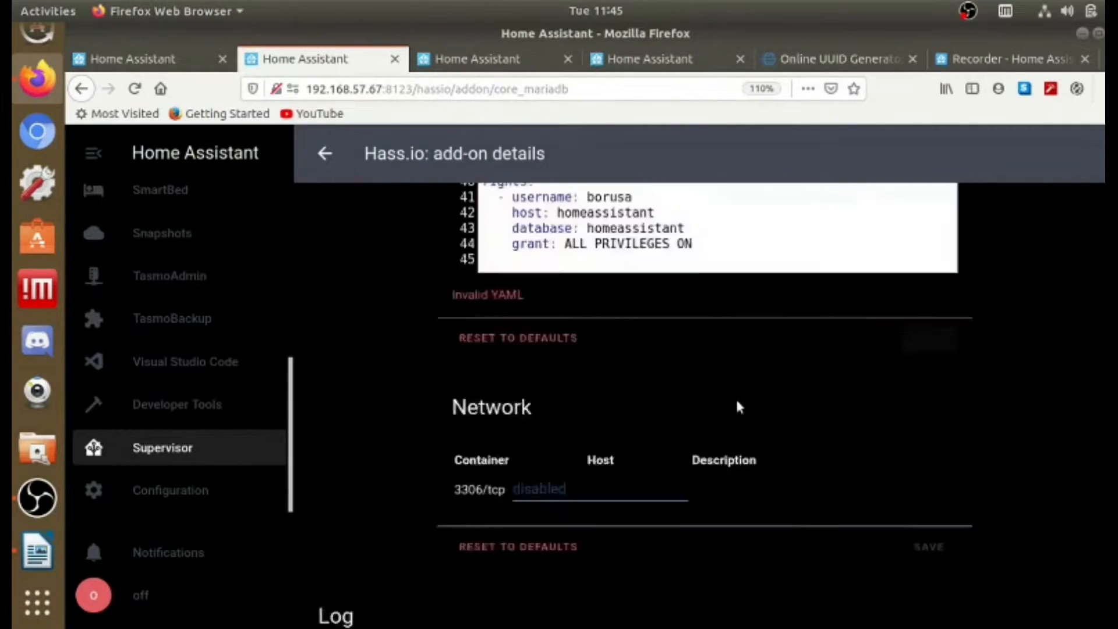
key(ctrl+v)
scroll(733, 400, down, 5)
scroll(734, 400, up, 4)
scroll(733, 400, up, 2)
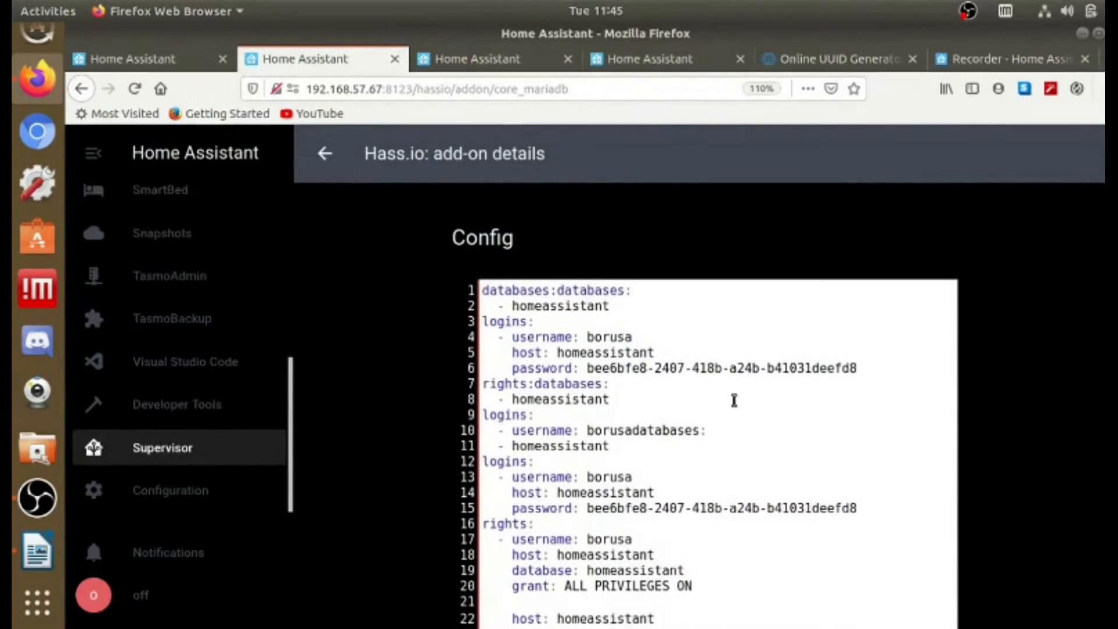
scroll(733, 400, down, 6)
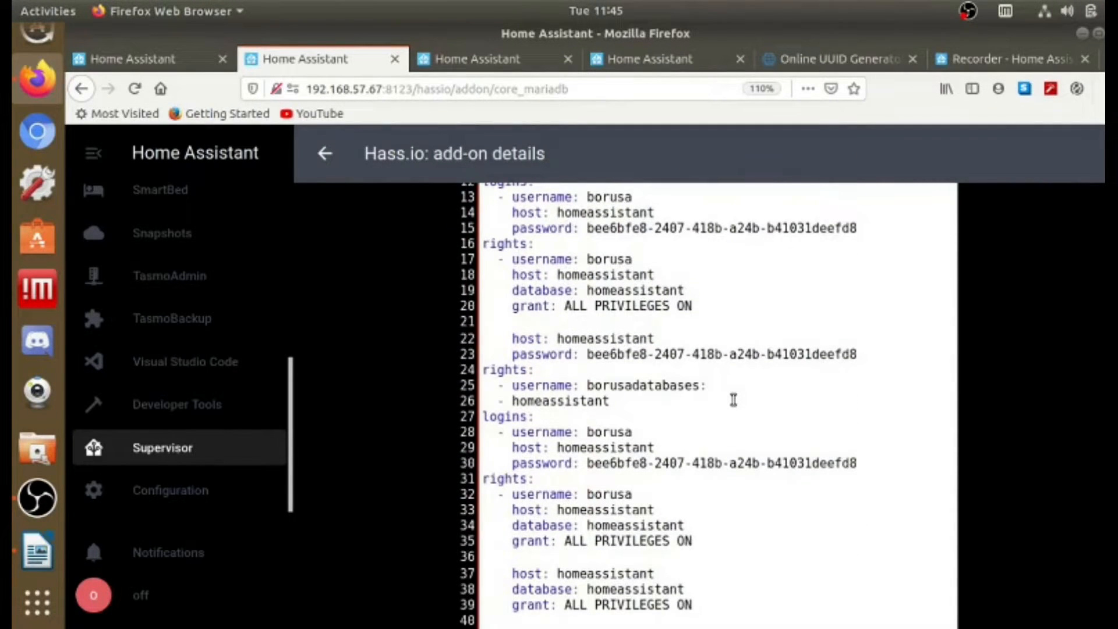
scroll(734, 400, down, 4)
scroll(734, 400, down, 3)
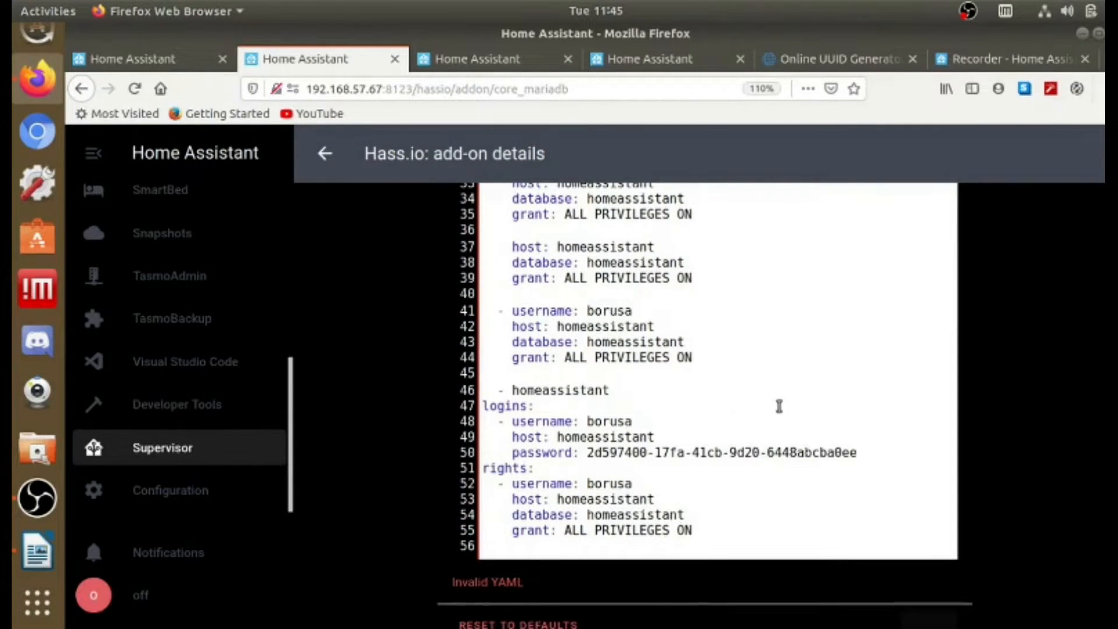
scroll(779, 403, up, 4)
scroll(779, 408, down, 5)
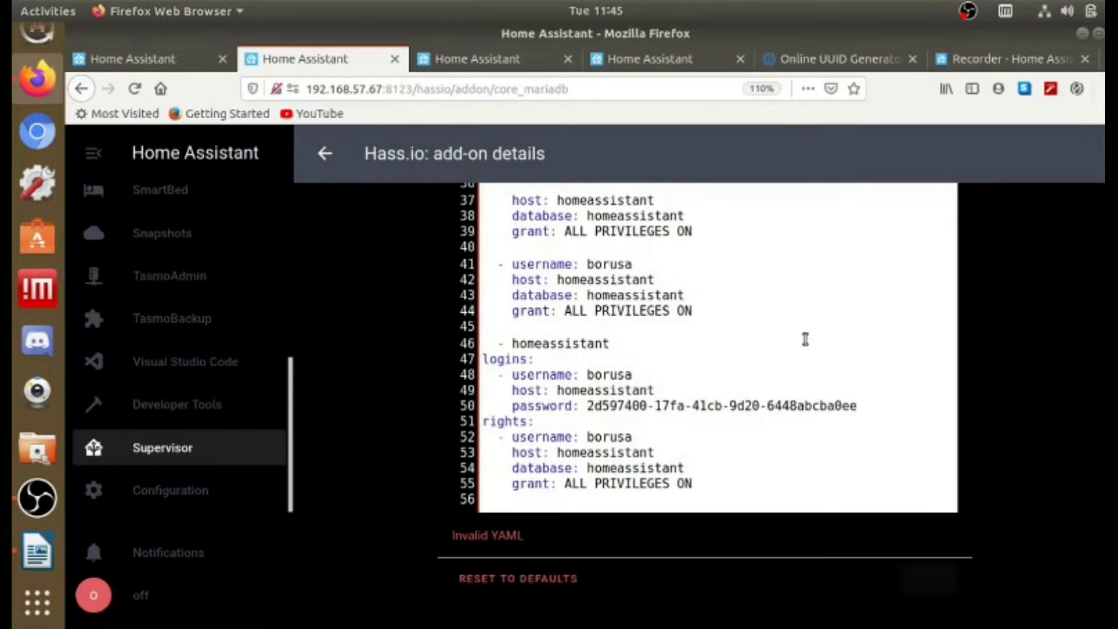
scroll(802, 342, up, 10)
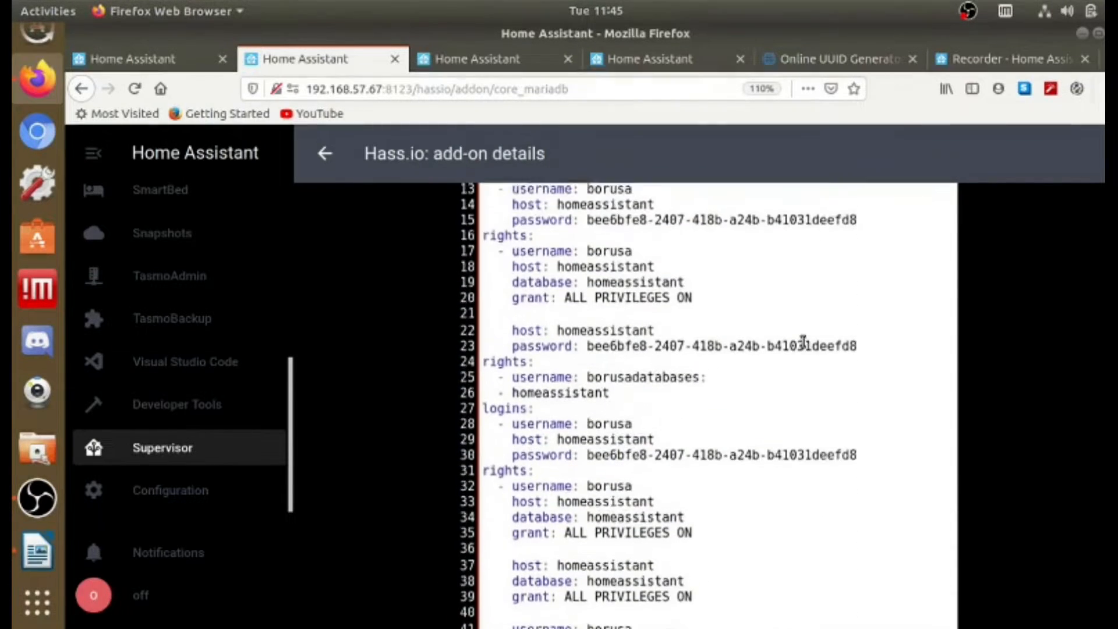
scroll(802, 342, up, 3)
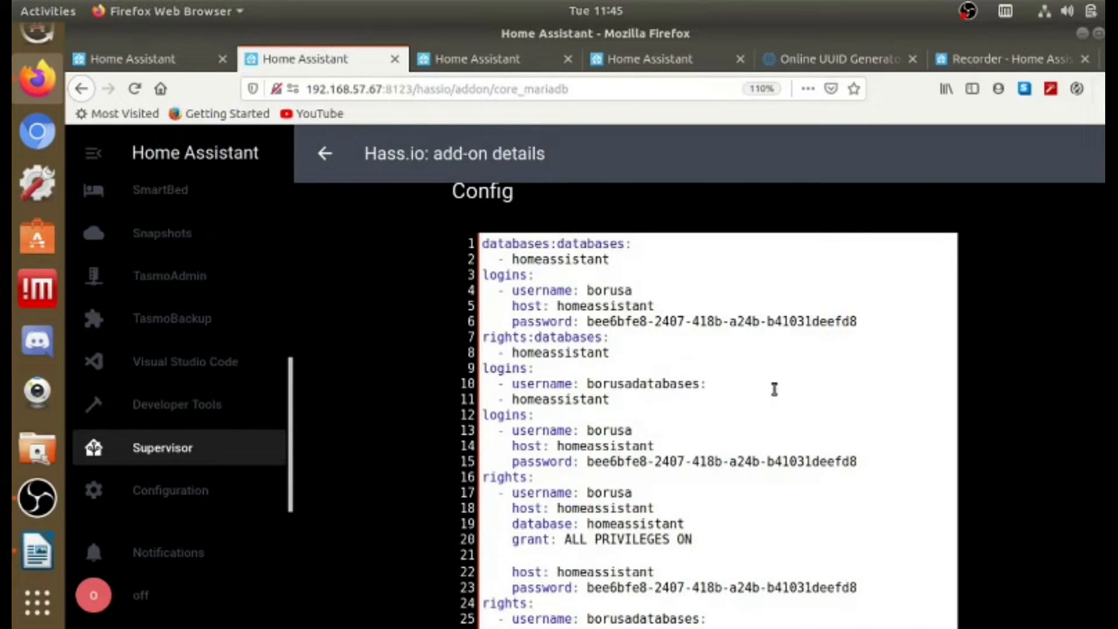
scroll(774, 388, down, 3)
scroll(776, 389, down, 8)
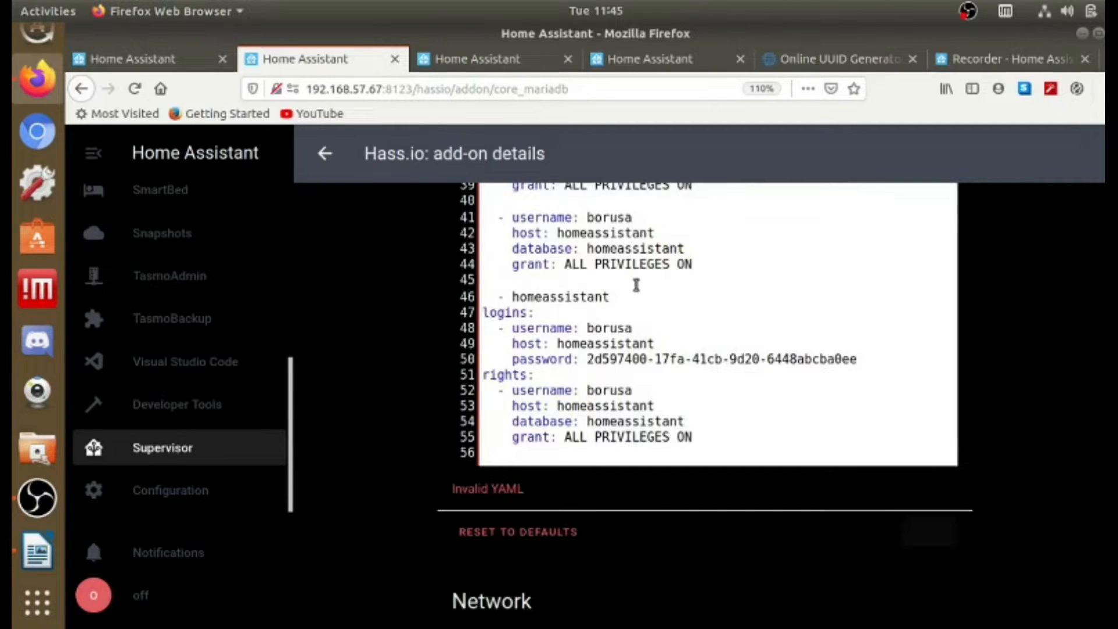
scroll(636, 286, up, 1)
scroll(669, 290, up, 5)
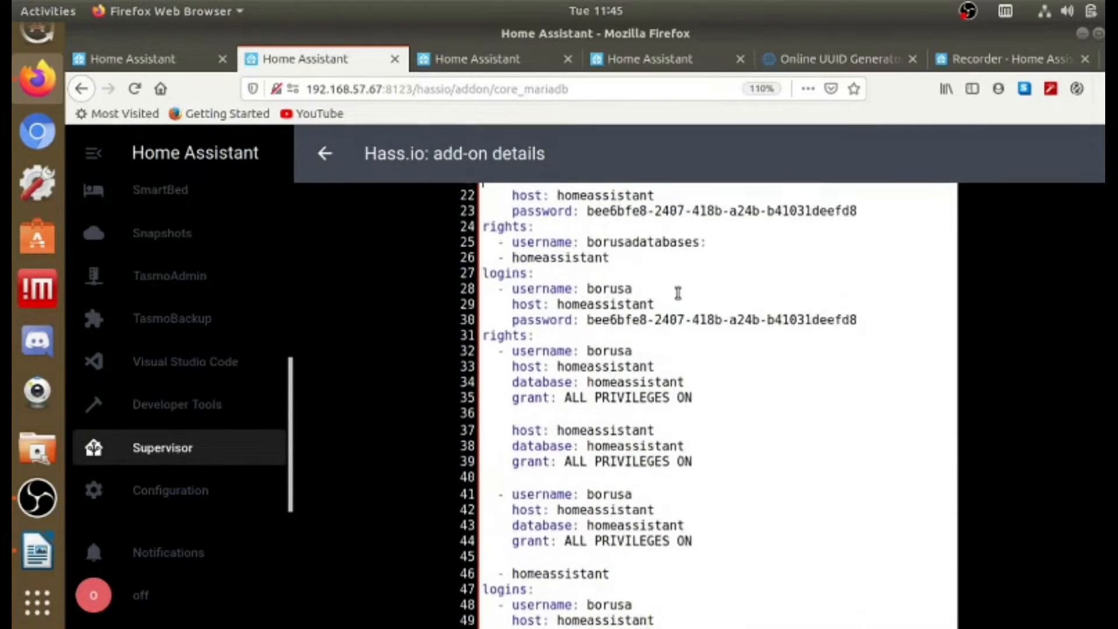
scroll(678, 293, up, 4)
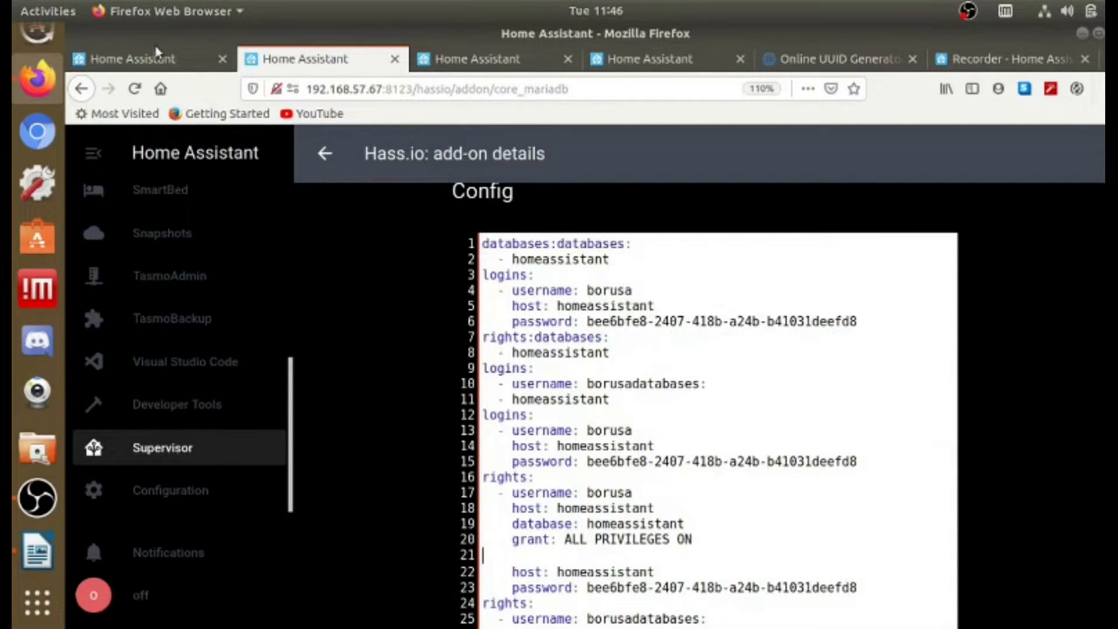
scroll(50, 115, up, 2)
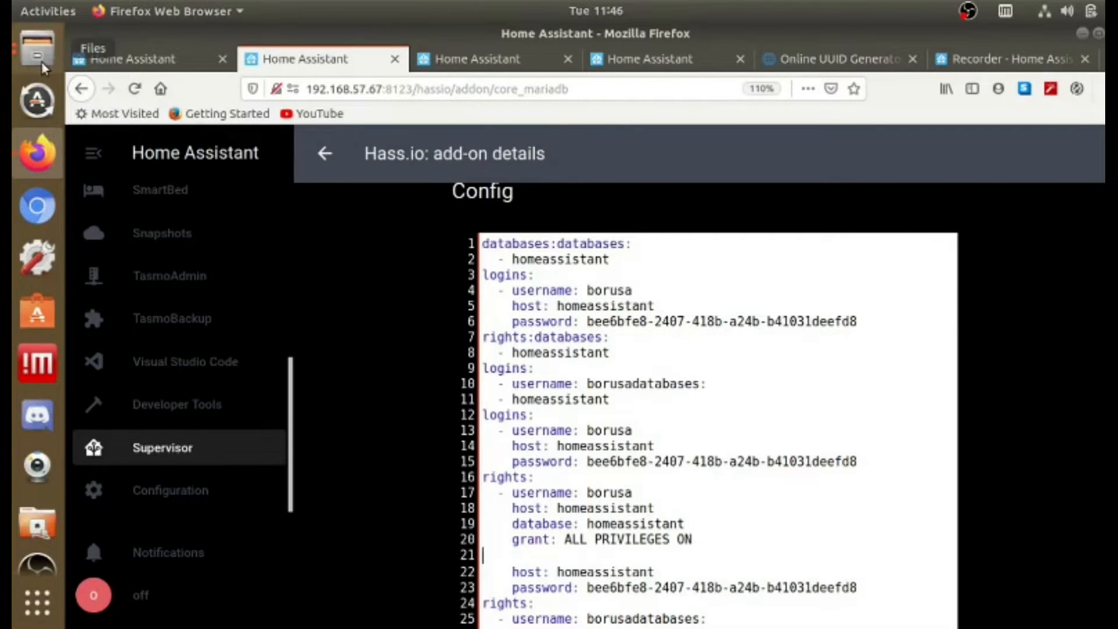
scroll(32, 542, down, 2)
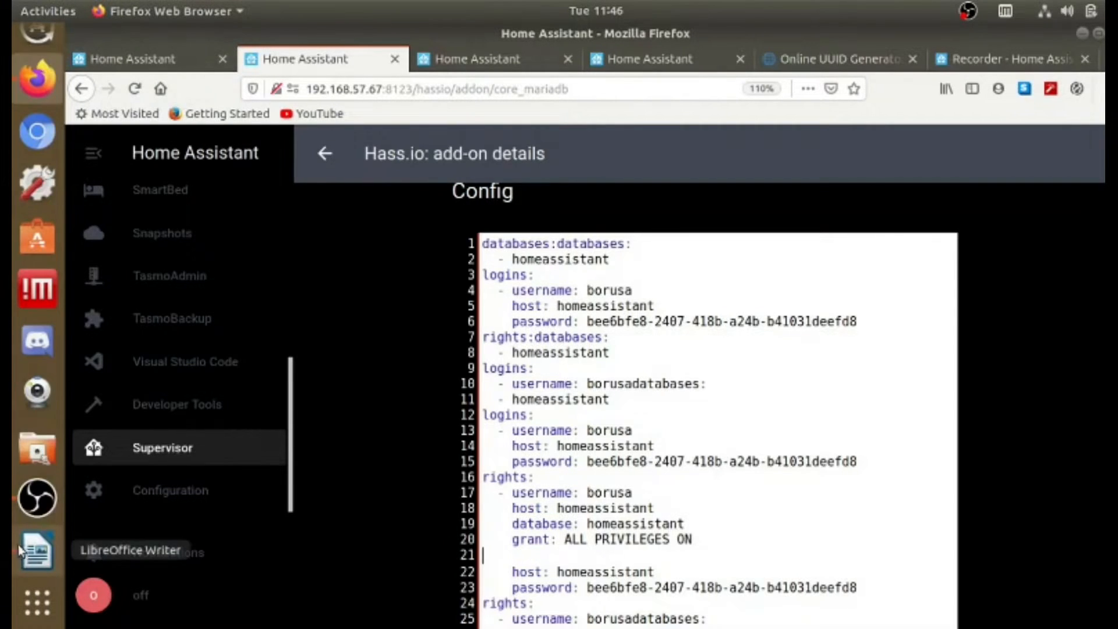
Switch to LibreOffice Writer and copy the selected databases, logins and rights block from mariaDB.odt.
click(33, 560)
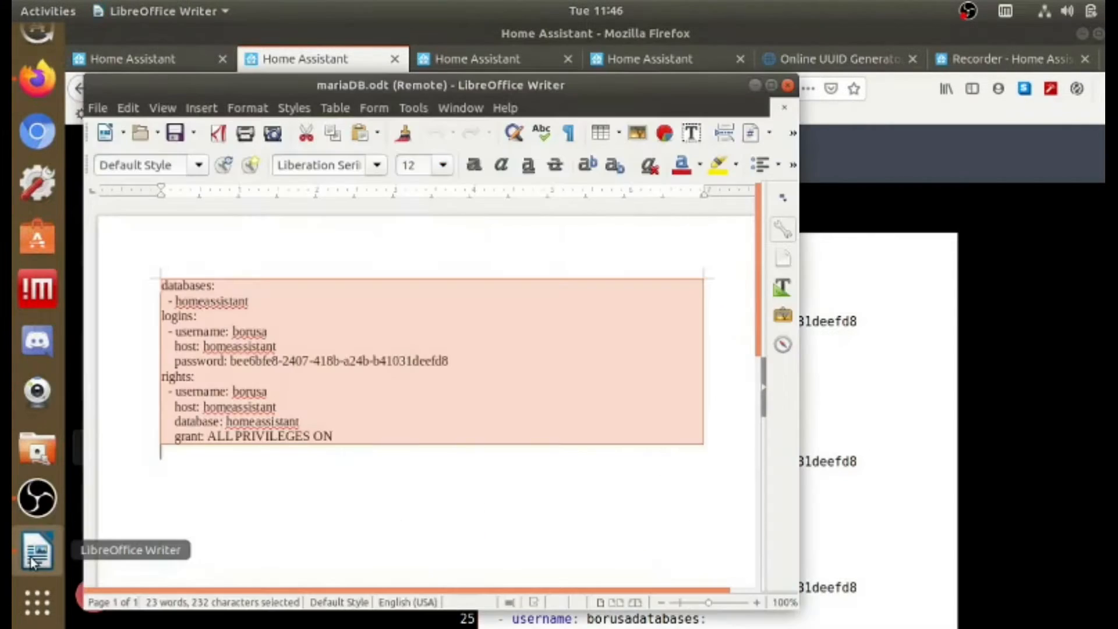
right_click(387, 434)
click(456, 457)
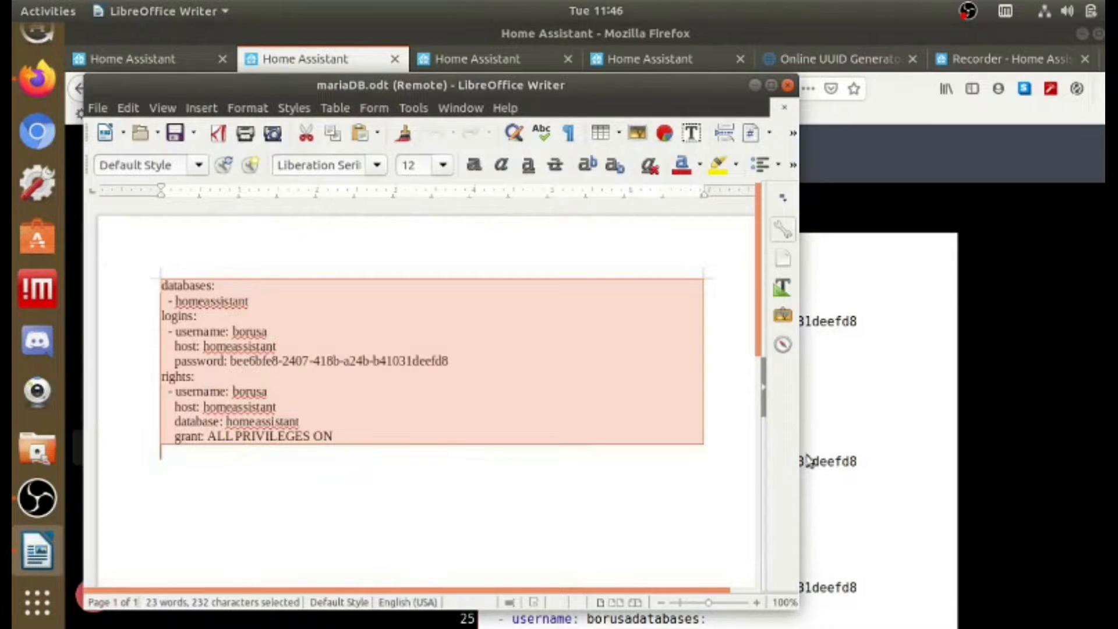
Back in Firefox, replace the entire MariaDB add-on config with the copied block, including its login password.
click(938, 457)
key(ctrl+a)
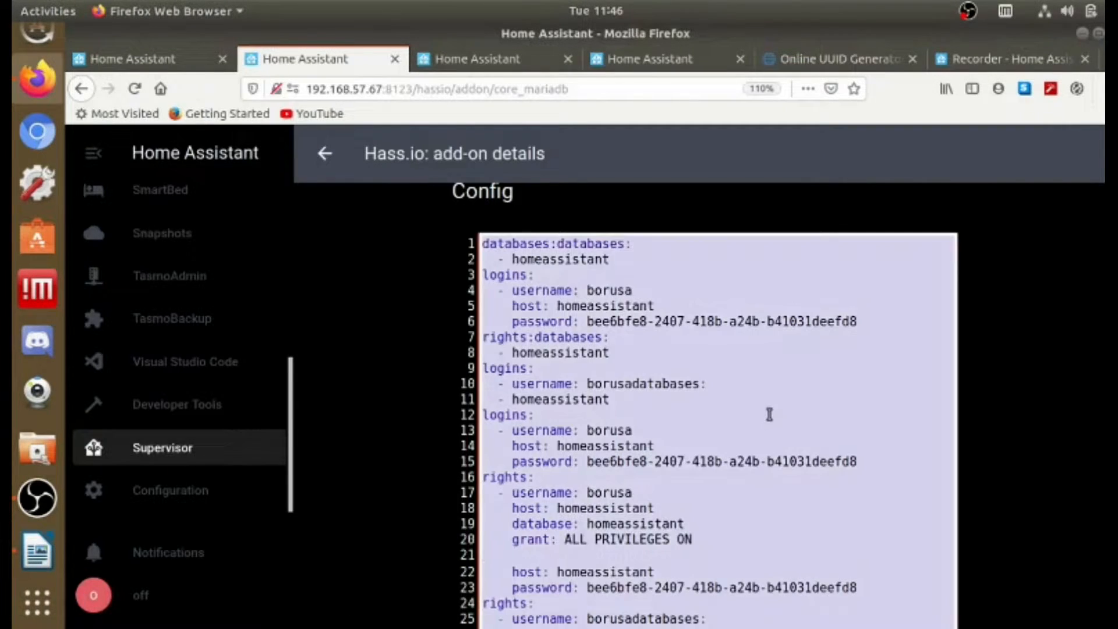
key(BackSpace)
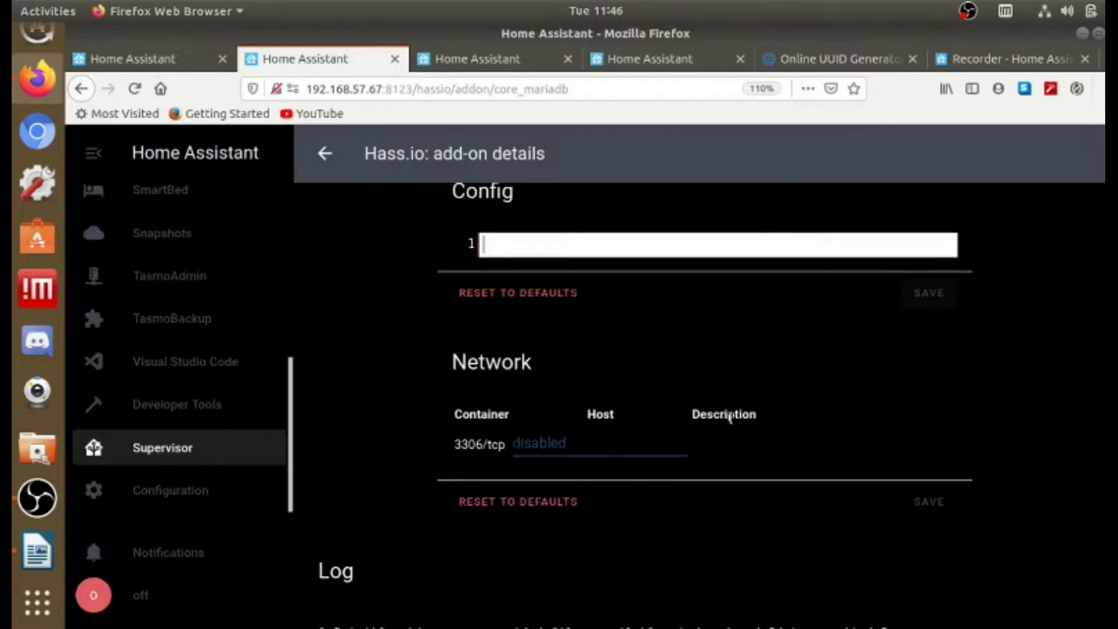
right_click(606, 241)
click(644, 304)
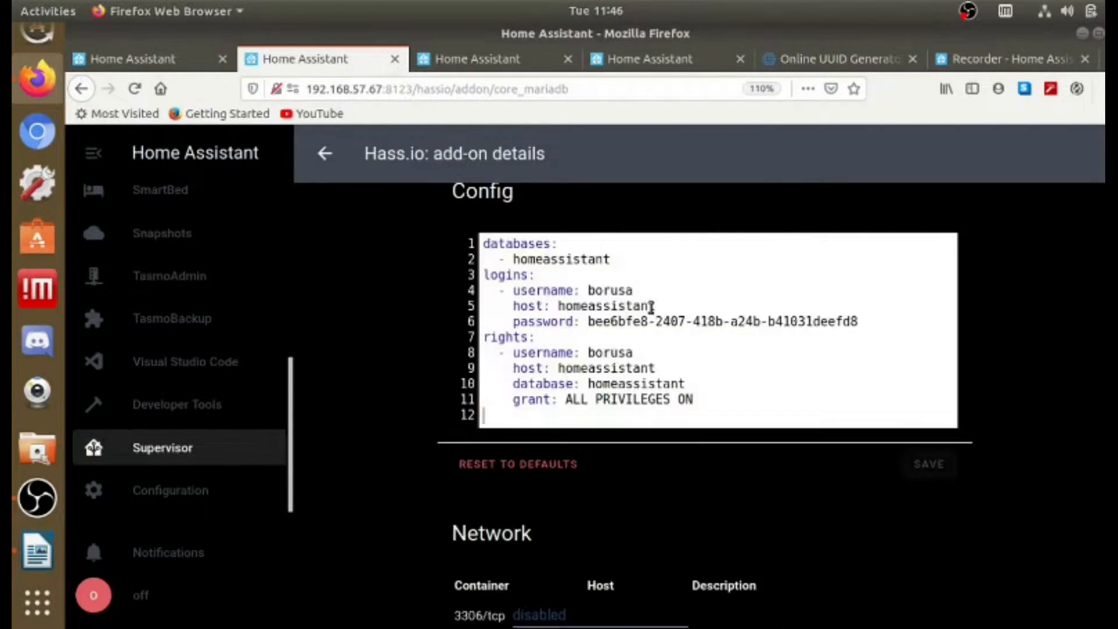
Generate another version 4 UUID in the online UUID generator and copy it for the login password.
click(825, 65)
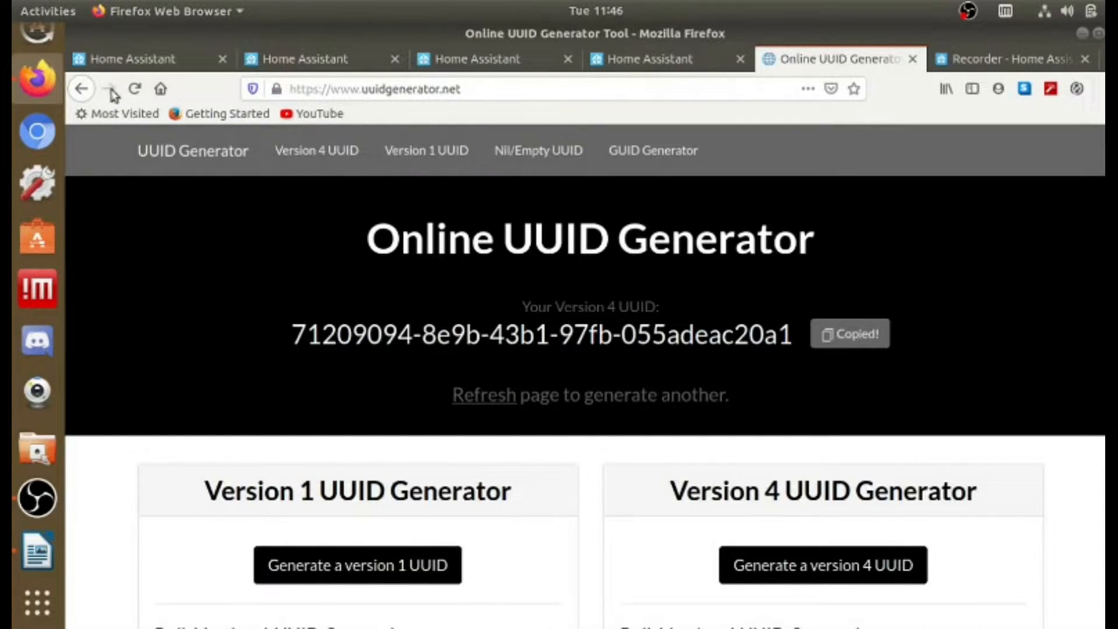
click(133, 89)
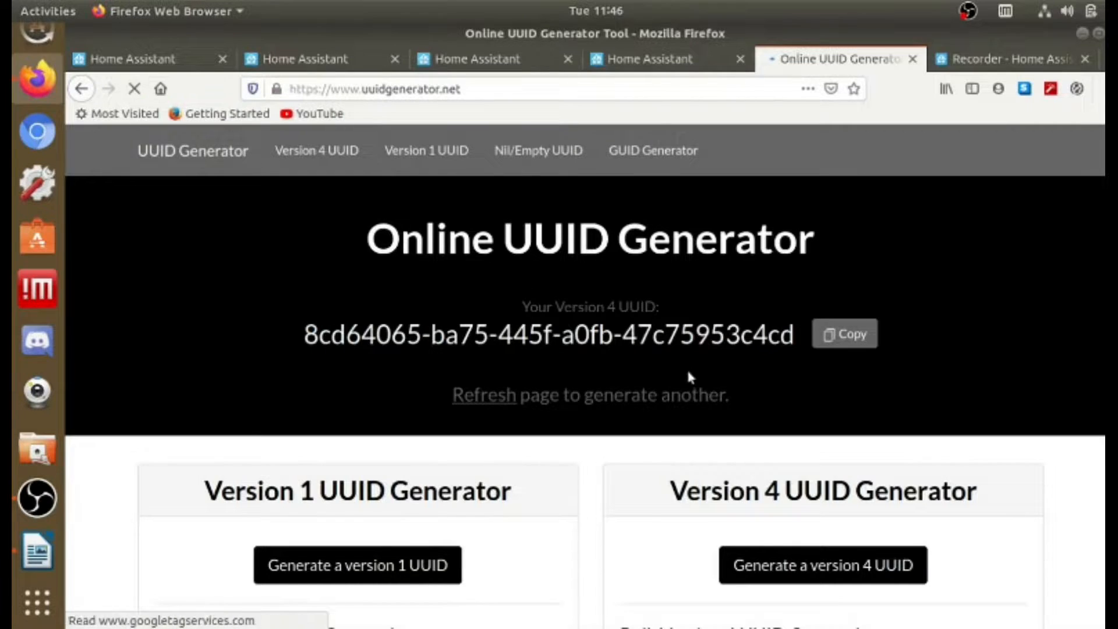
click(871, 346)
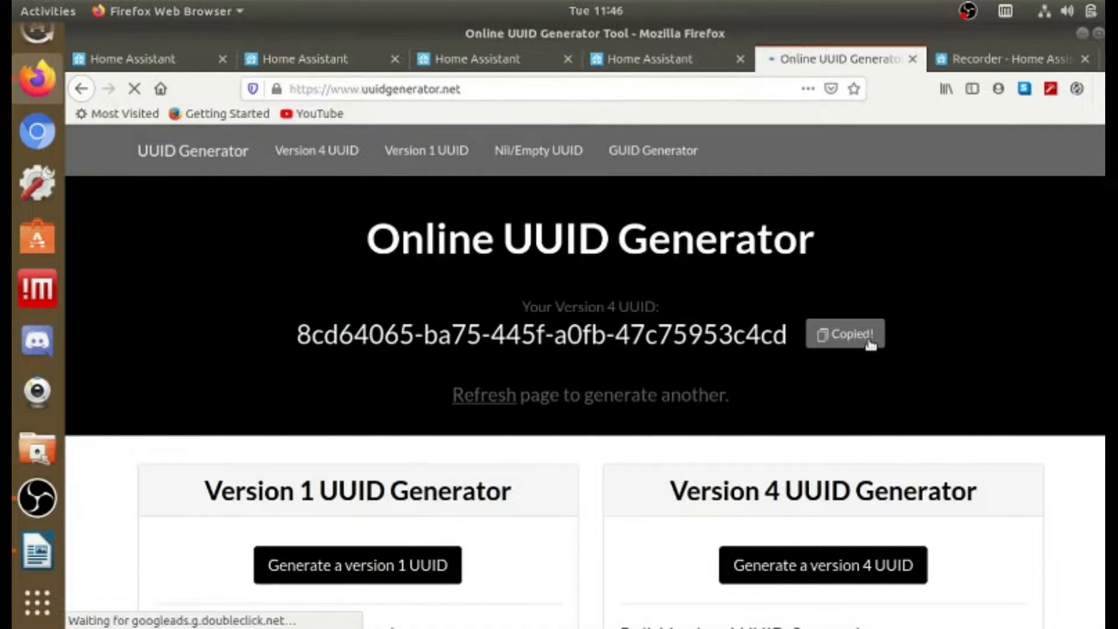
Replace the login password in the MariaDB add-on config with the copied UUID and save the config.
click(669, 64)
click(299, 55)
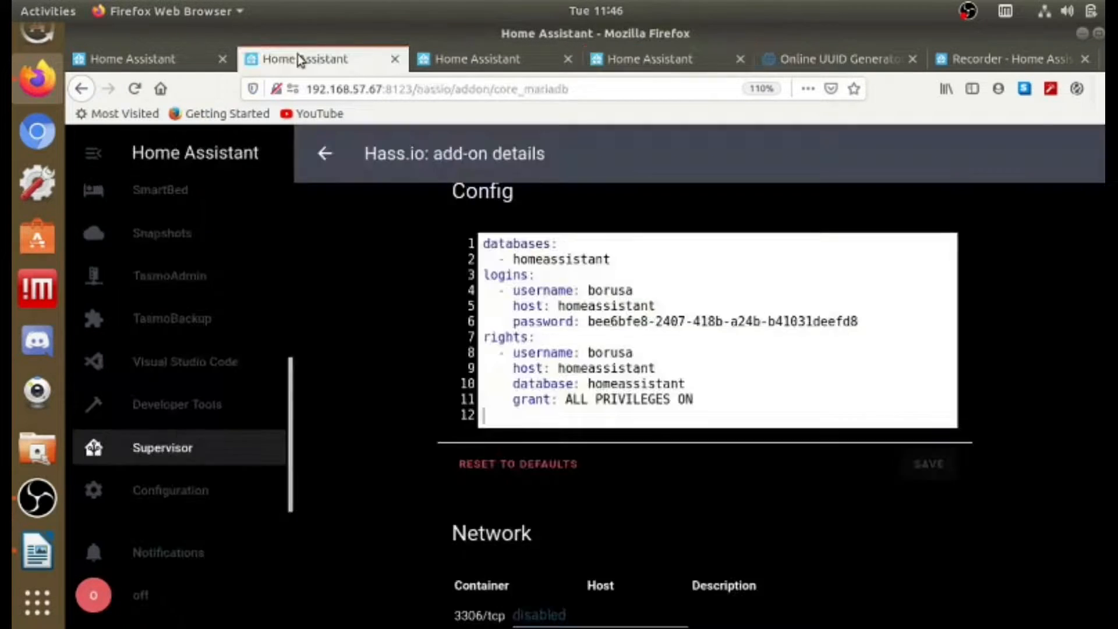
drag(862, 318, 590, 321)
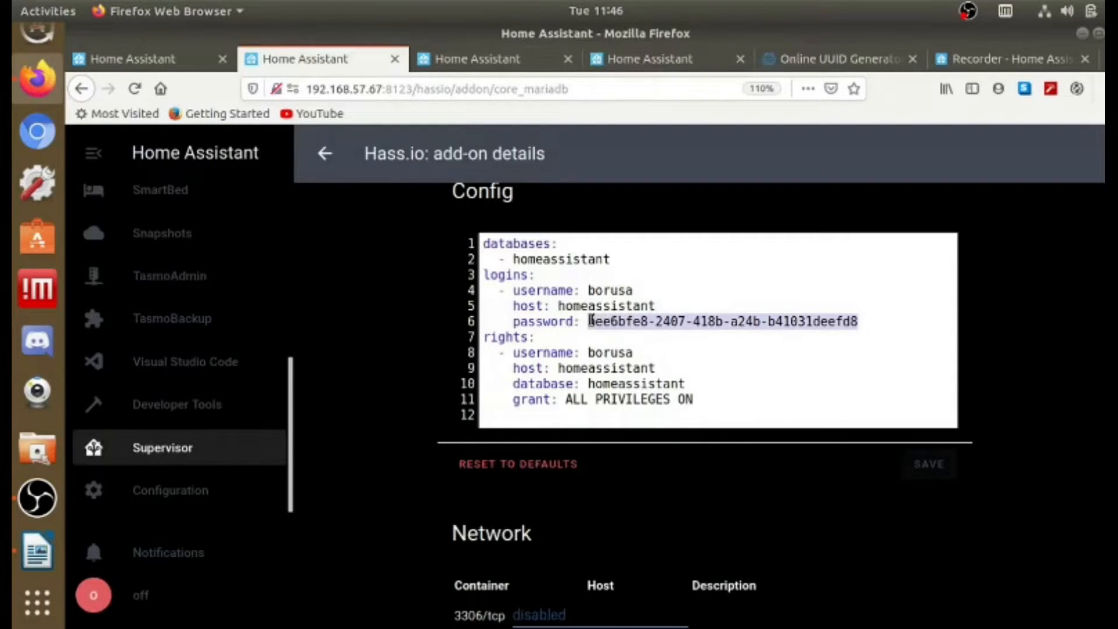
right_click(590, 320)
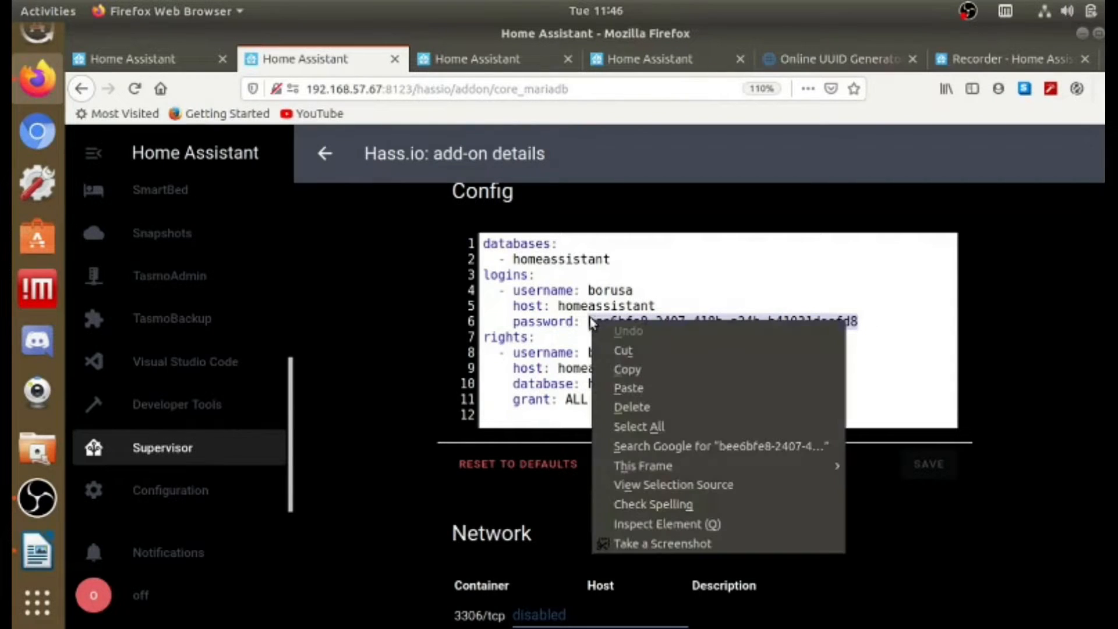
click(629, 388)
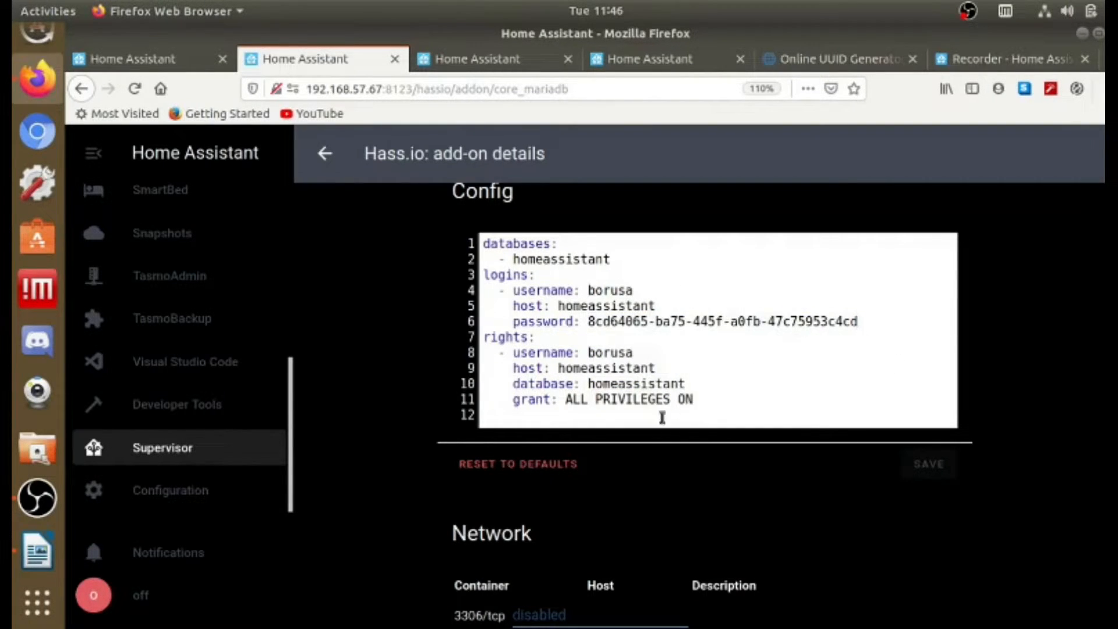
scroll(611, 256, down, 3)
scroll(621, 320, up, 2)
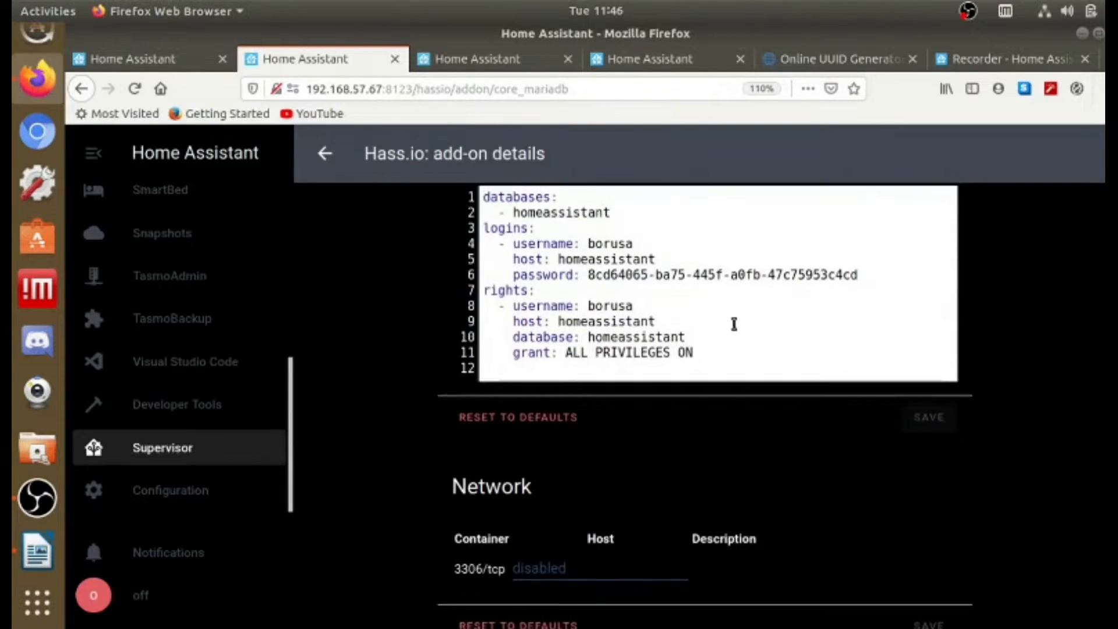
click(929, 417)
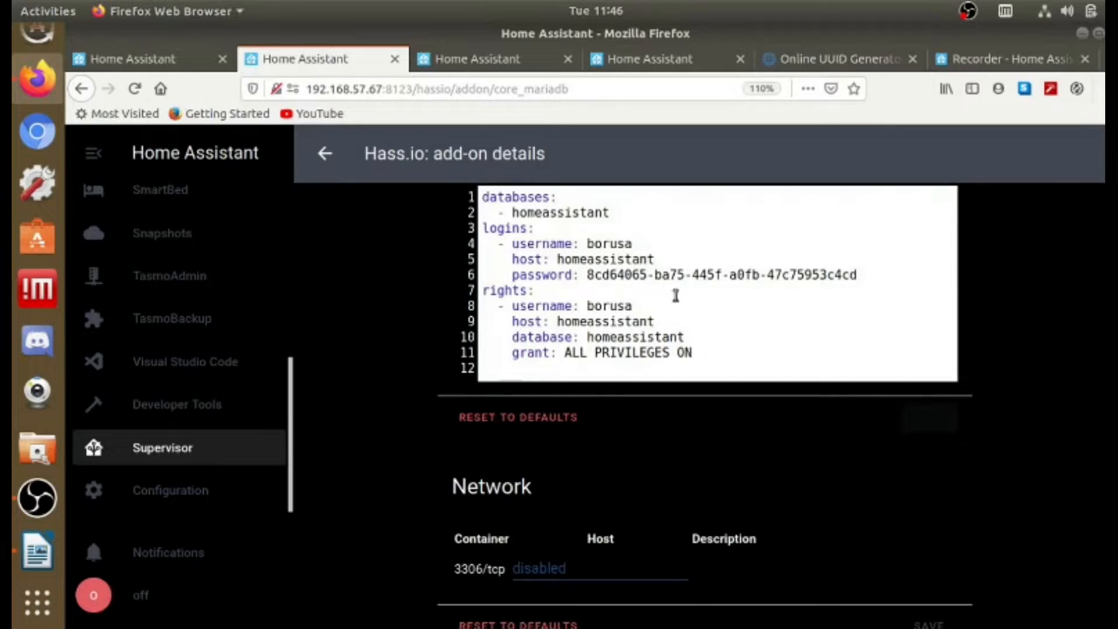
Review the saved MariaDB config along with the add-on's network settings and the start of its log.
scroll(670, 295, up, 2)
scroll(669, 297, down, 2)
scroll(667, 303, down, 3)
scroll(666, 303, up, 1)
scroll(665, 305, down, 4)
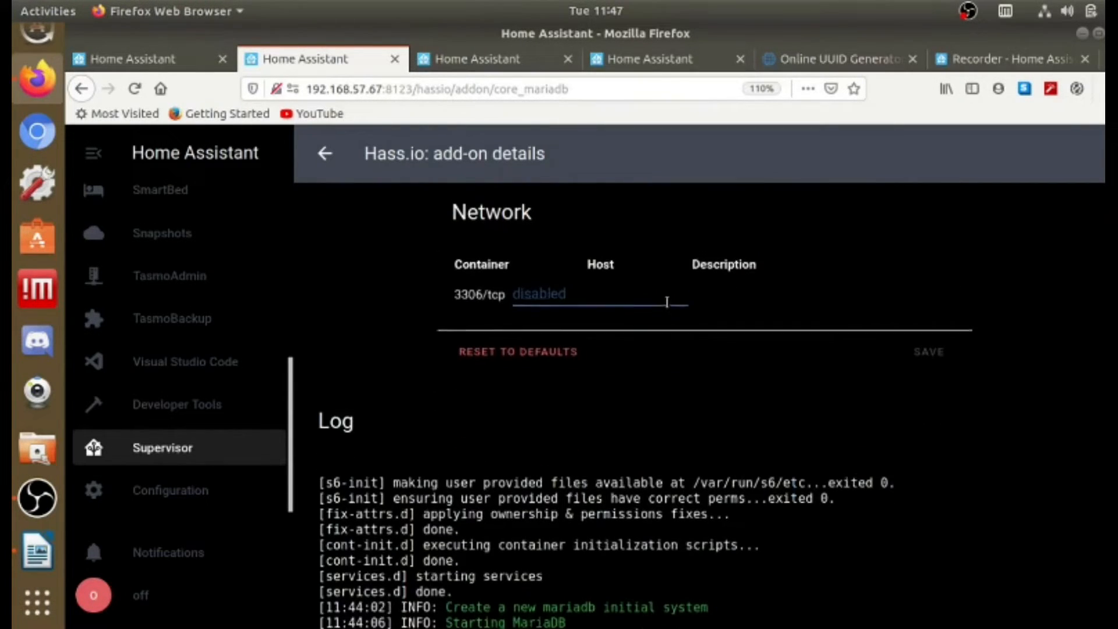
scroll(661, 318, up, 3)
scroll(663, 321, up, 3)
scroll(663, 317, up, 2)
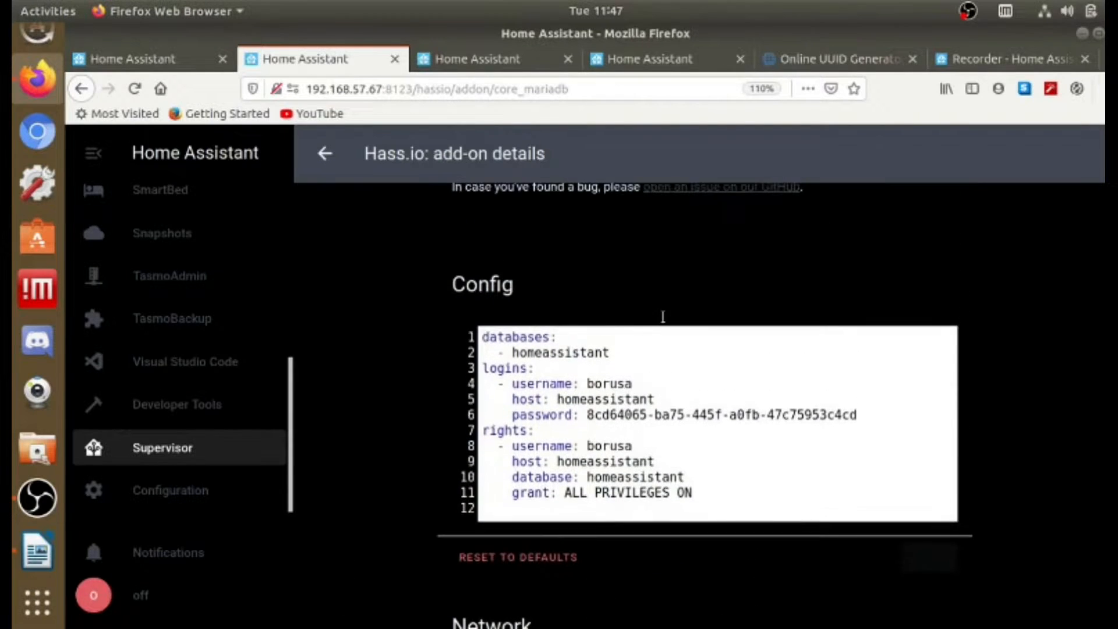
scroll(664, 322, up, 3)
scroll(662, 319, down, 5)
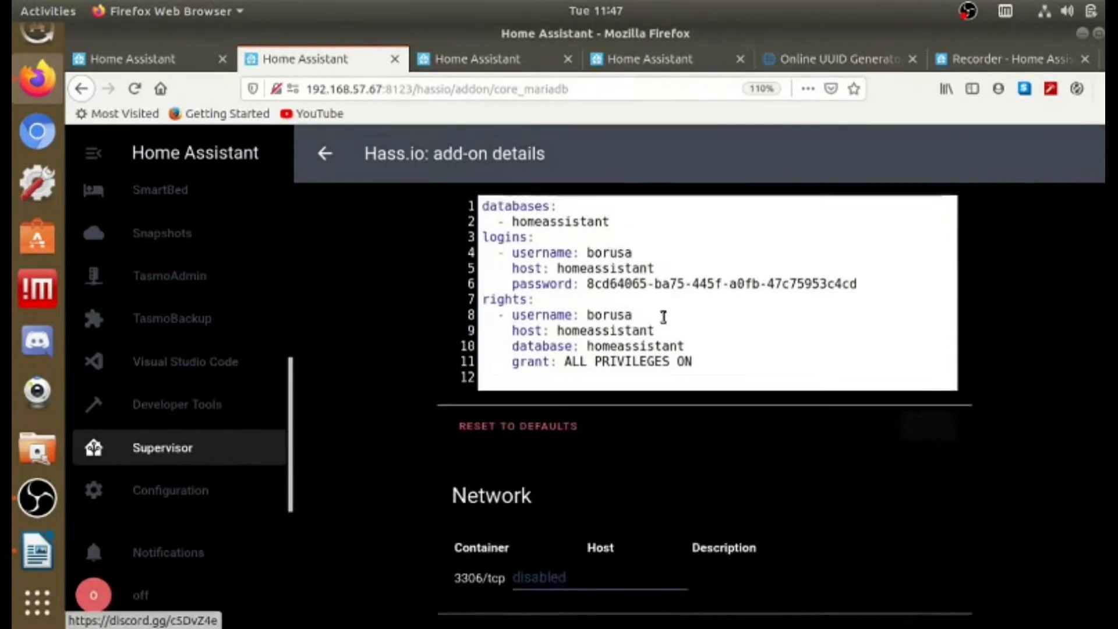
Restart the MariaDB add-on so it runs with the saved config.
scroll(664, 319, down, 20)
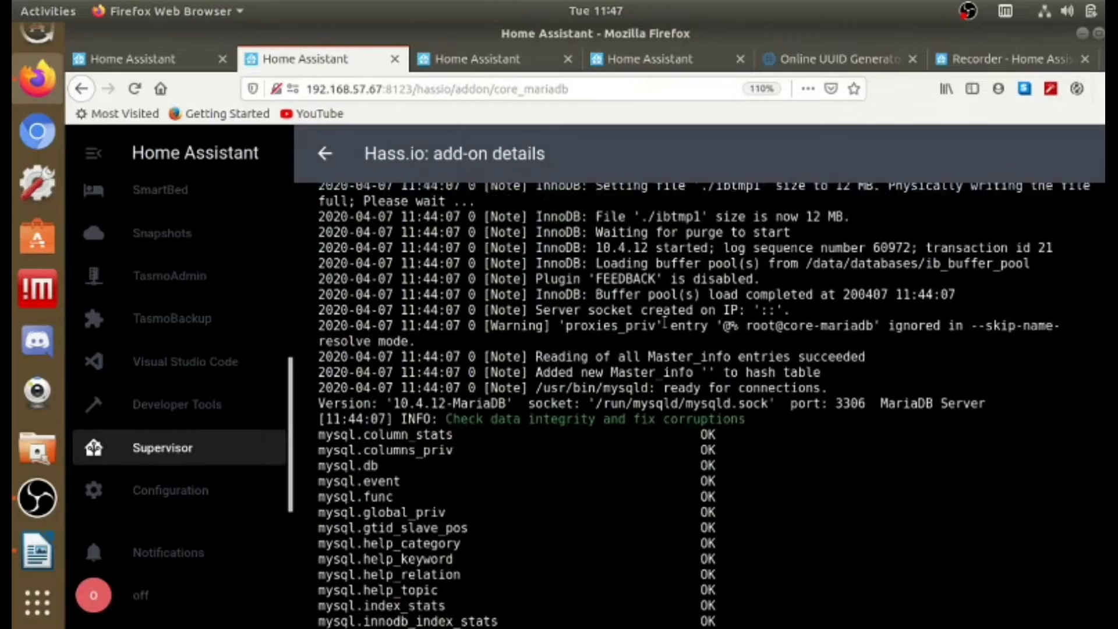
scroll(664, 322, up, 15)
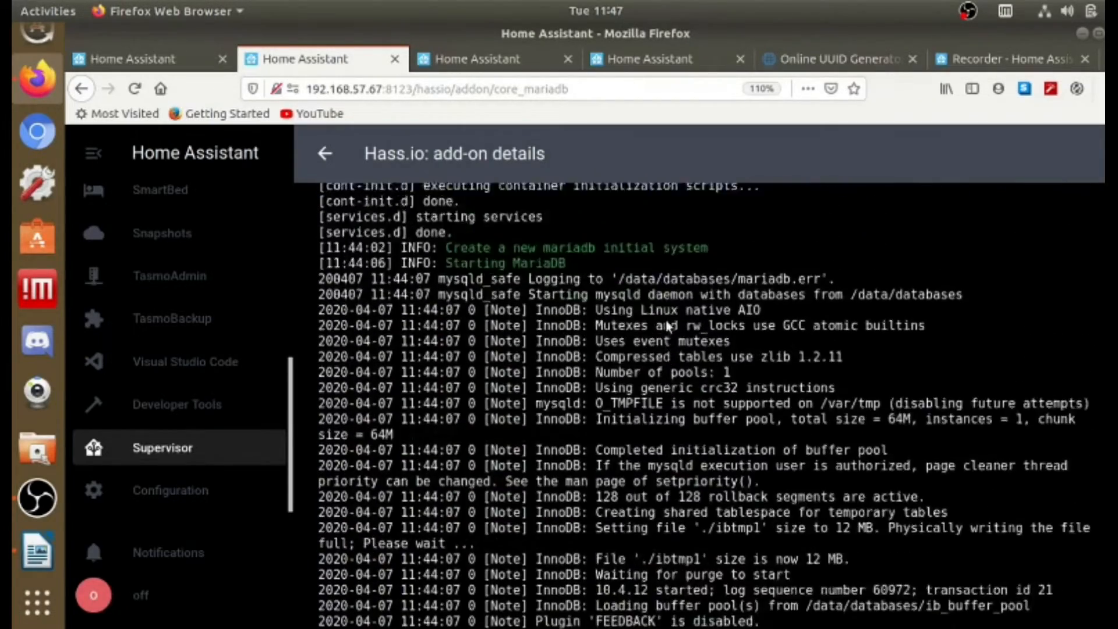
scroll(667, 324, up, 1)
scroll(932, 422, up, 15)
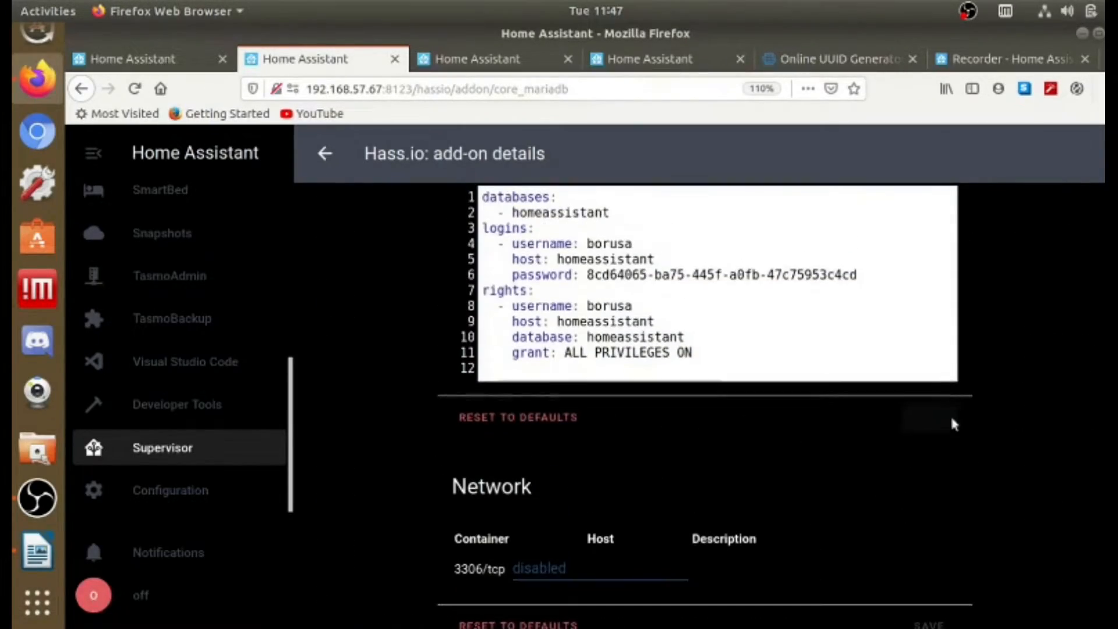
scroll(646, 335, up, 15)
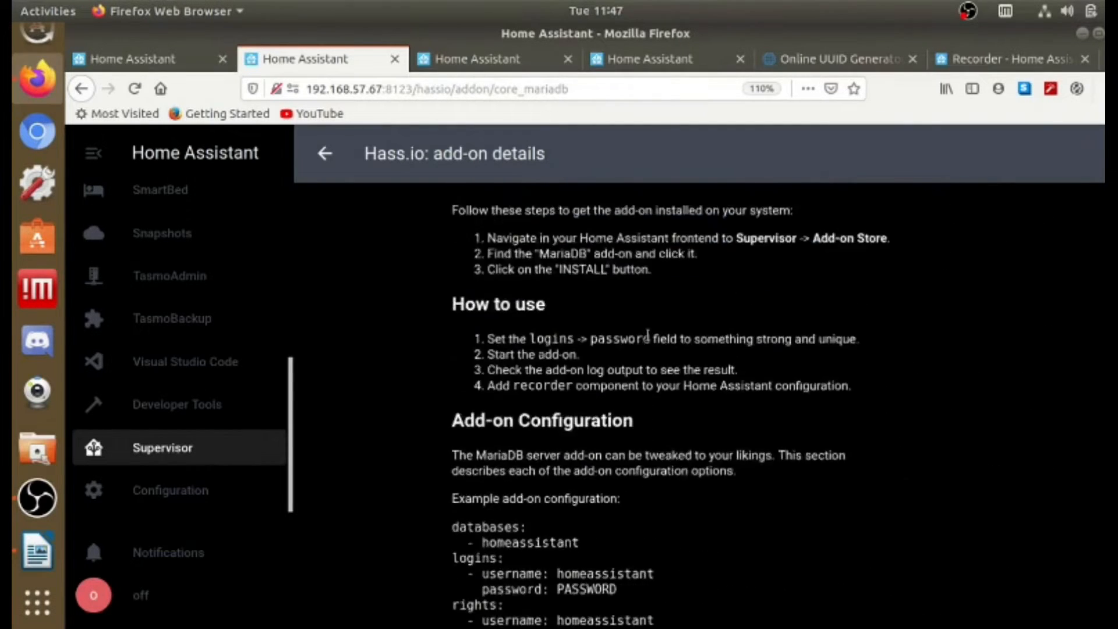
click(568, 420)
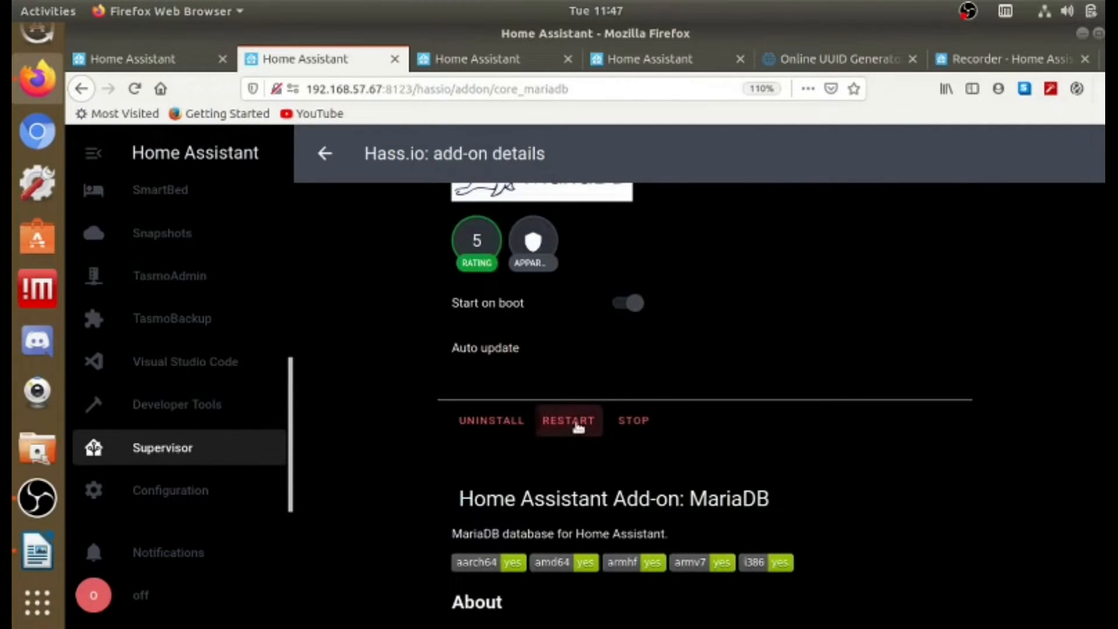
Refresh the MariaDB add-on's log and read through its startup entries.
scroll(788, 383, down, 15)
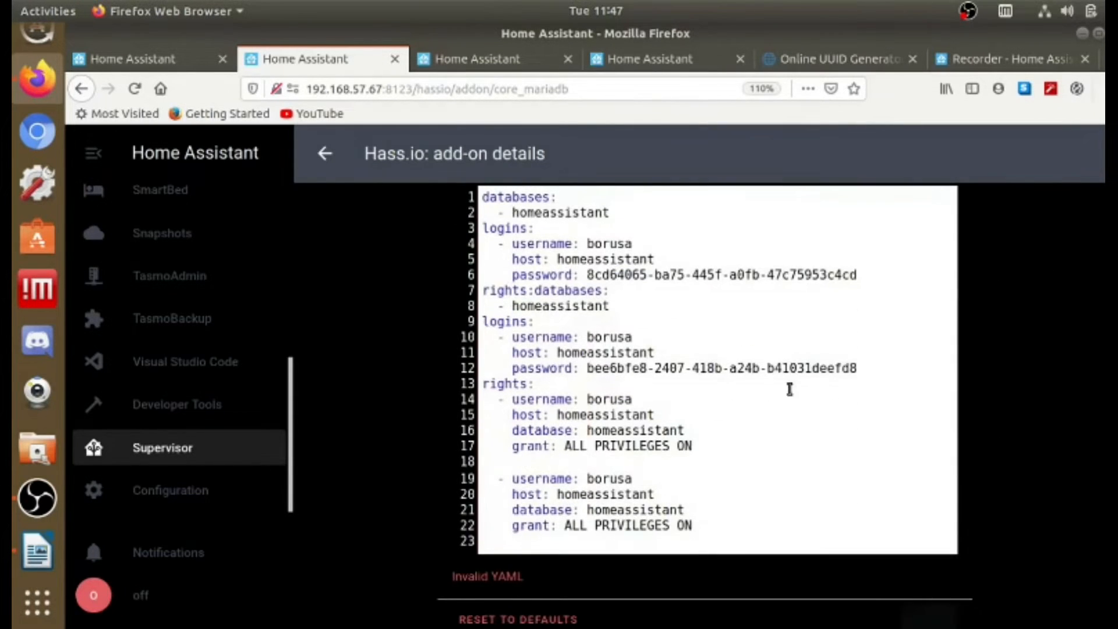
scroll(705, 468, down, 10)
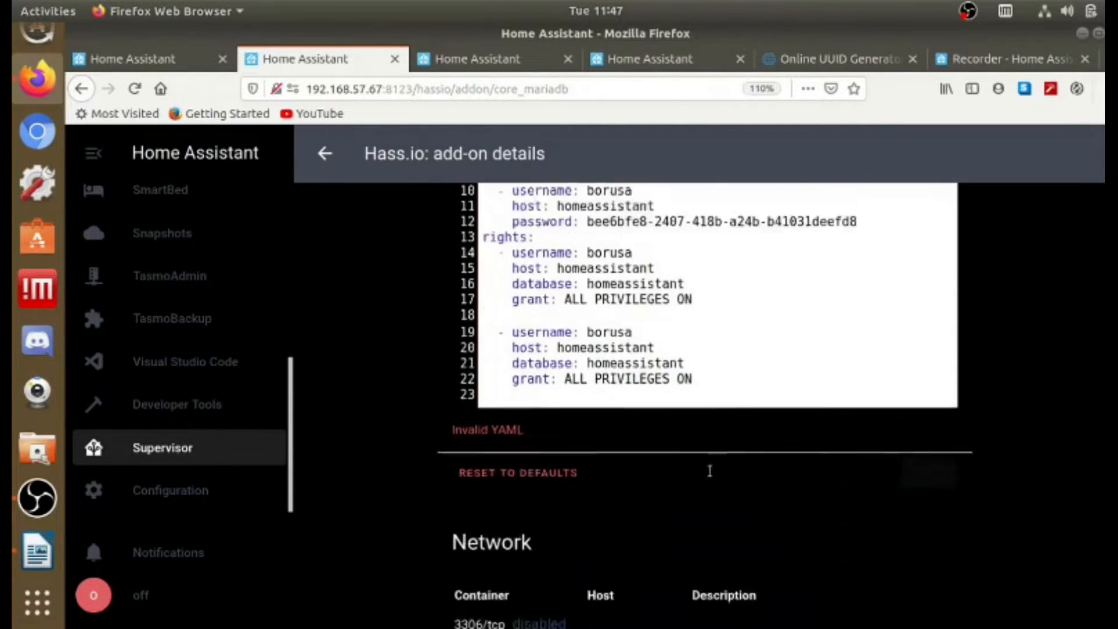
scroll(675, 490, down, 8)
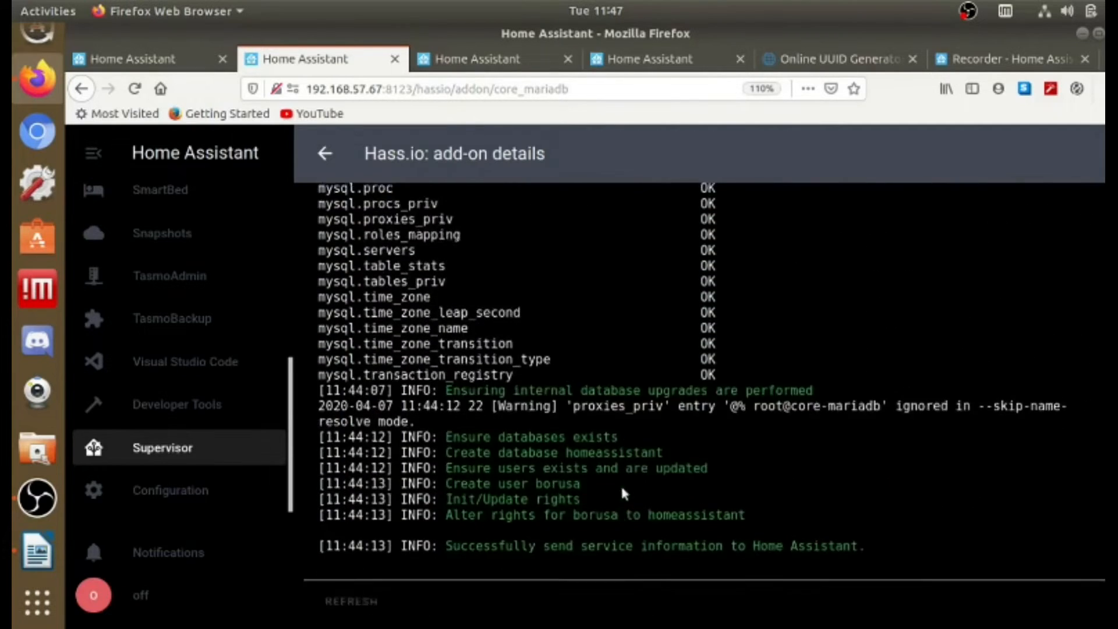
click(357, 578)
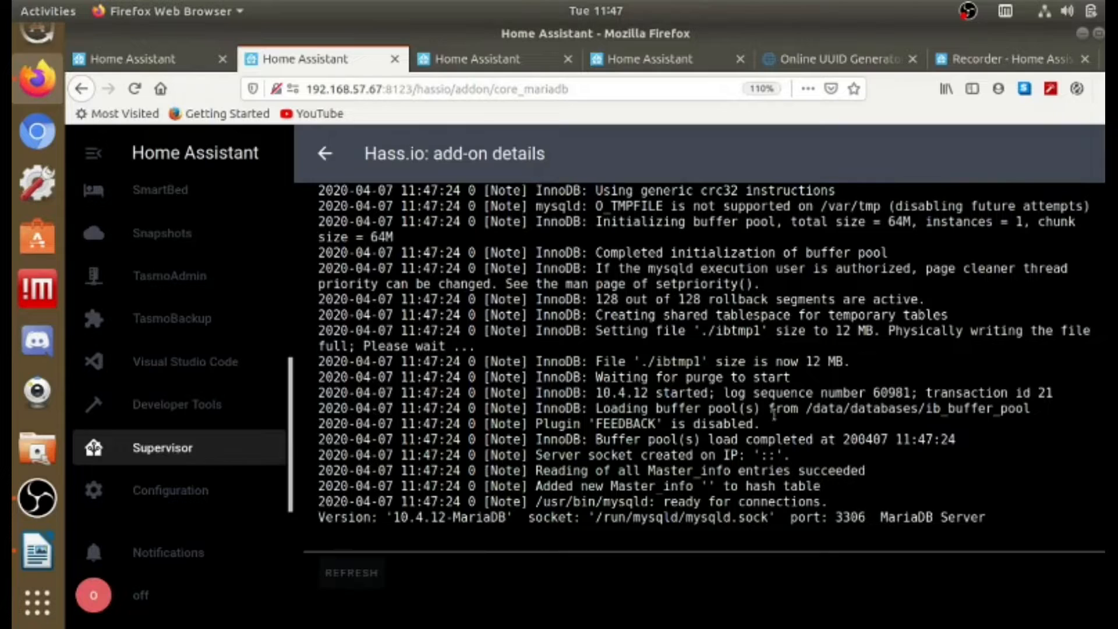
scroll(774, 412, up, 5)
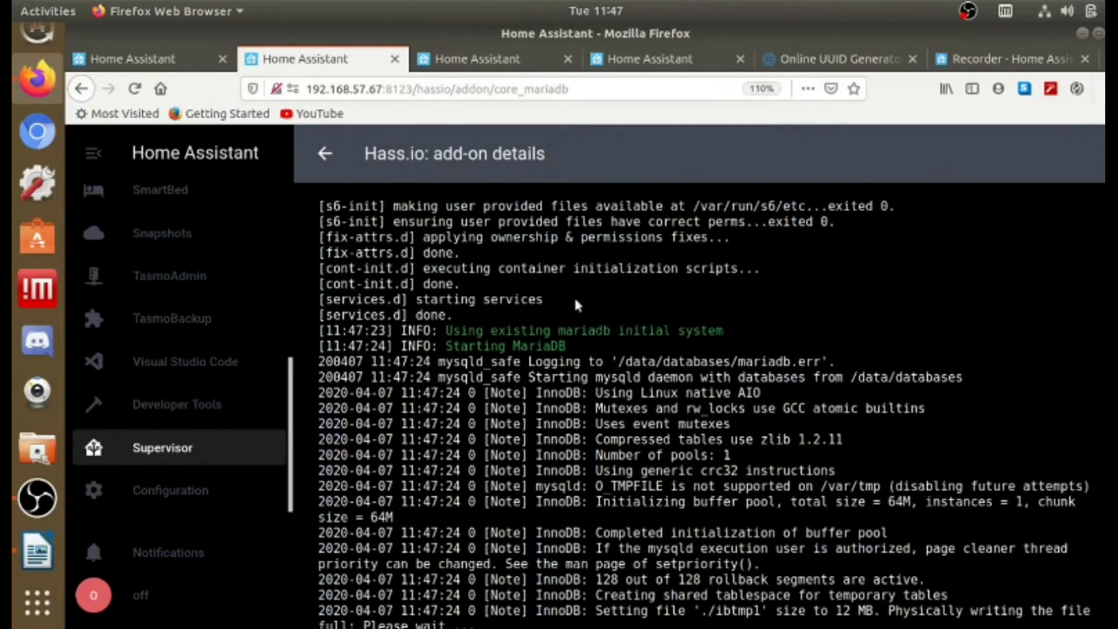
scroll(618, 285, up, 3)
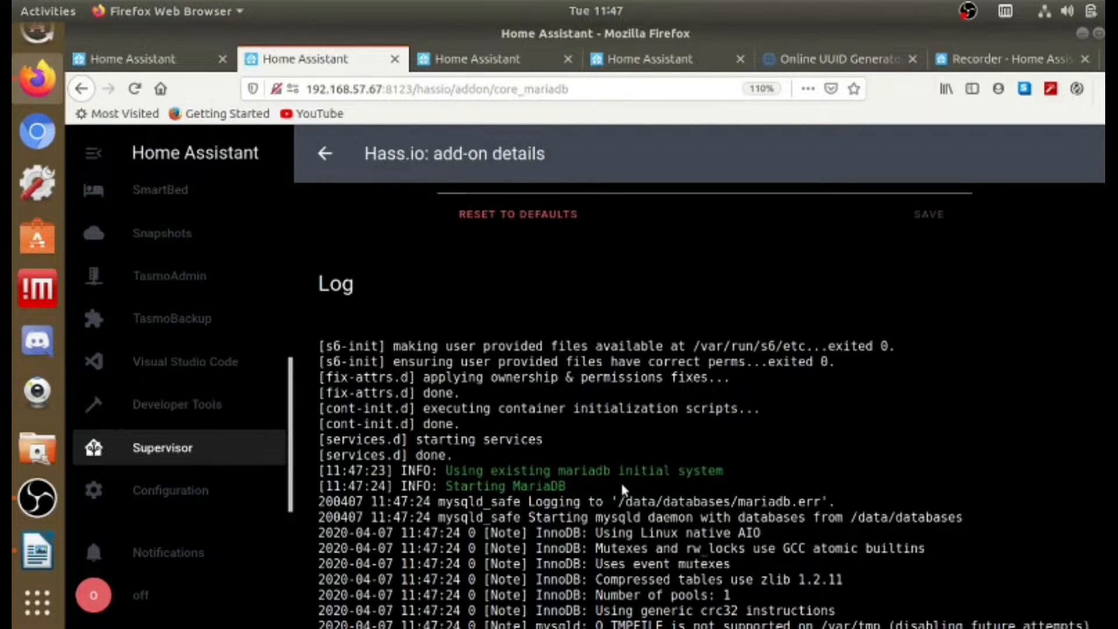
scroll(691, 454, down, 3)
scroll(692, 454, down, 4)
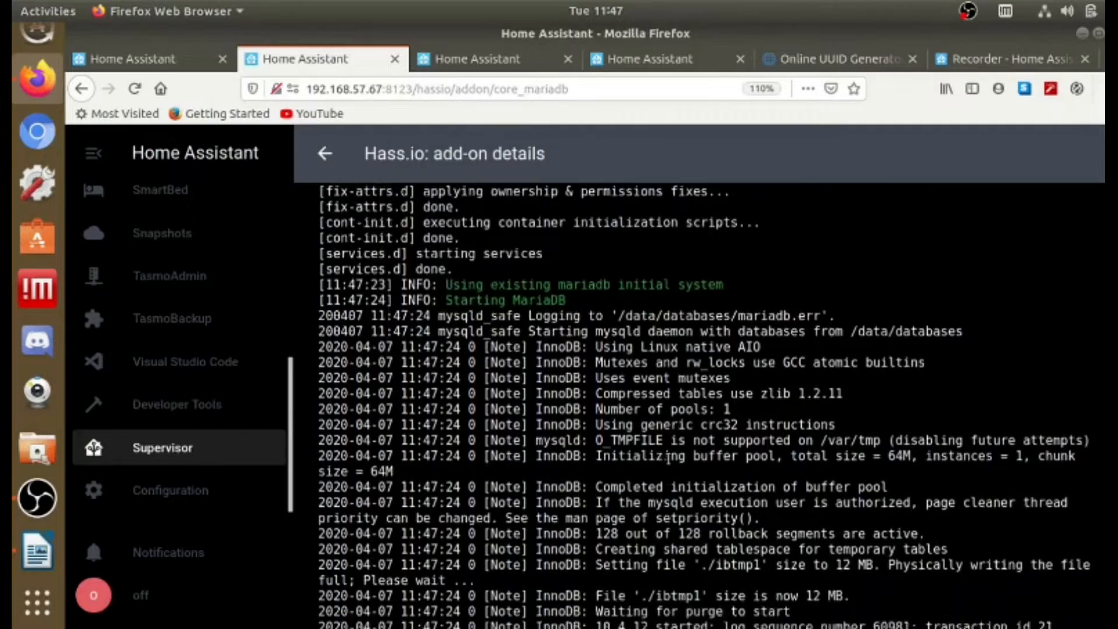
scroll(689, 290, down, 2)
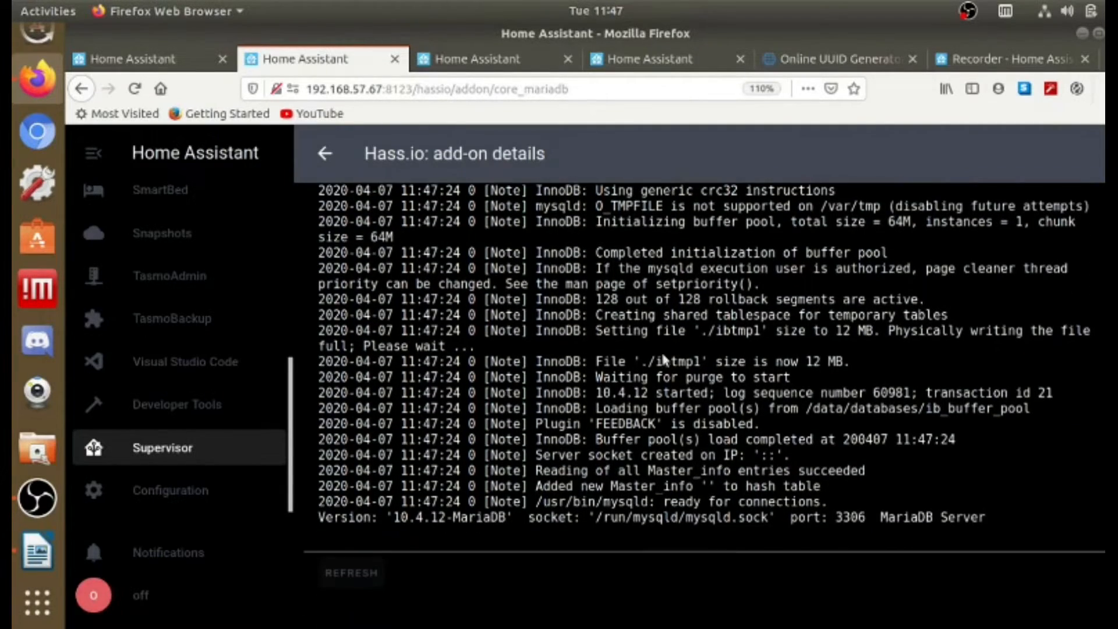
Refresh the add-on log again and examine its final database, user and rights entries.
click(355, 574)
scroll(864, 372, down, 6)
scroll(730, 376, down, 6)
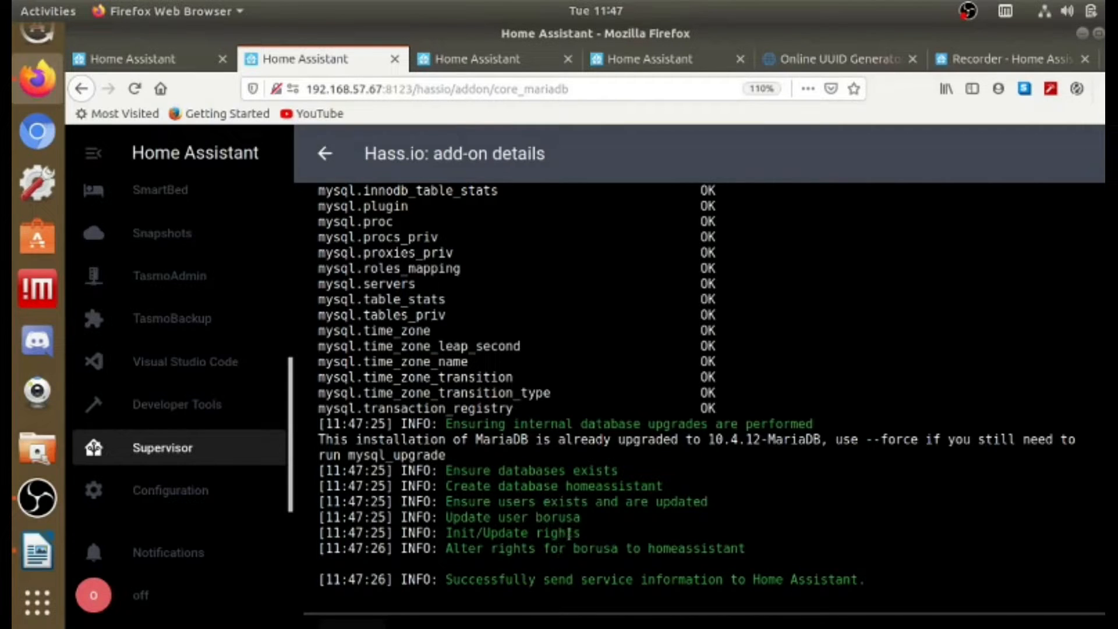
scroll(568, 556, down, 2)
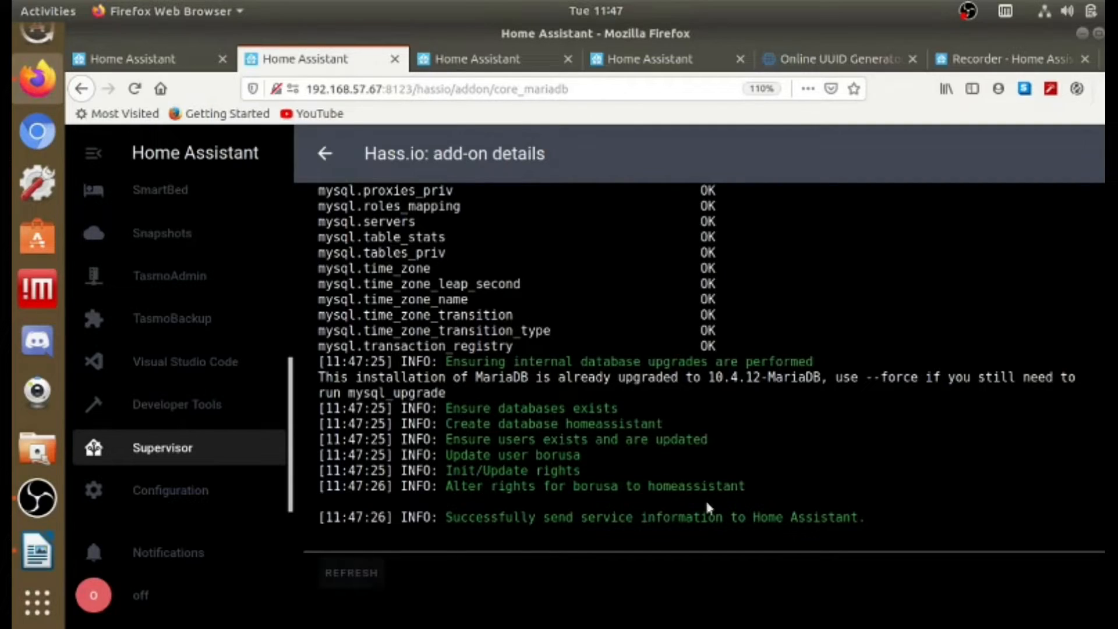
Check the add-on's config editor contents and restart MariaDB once more.
scroll(888, 411, up, 15)
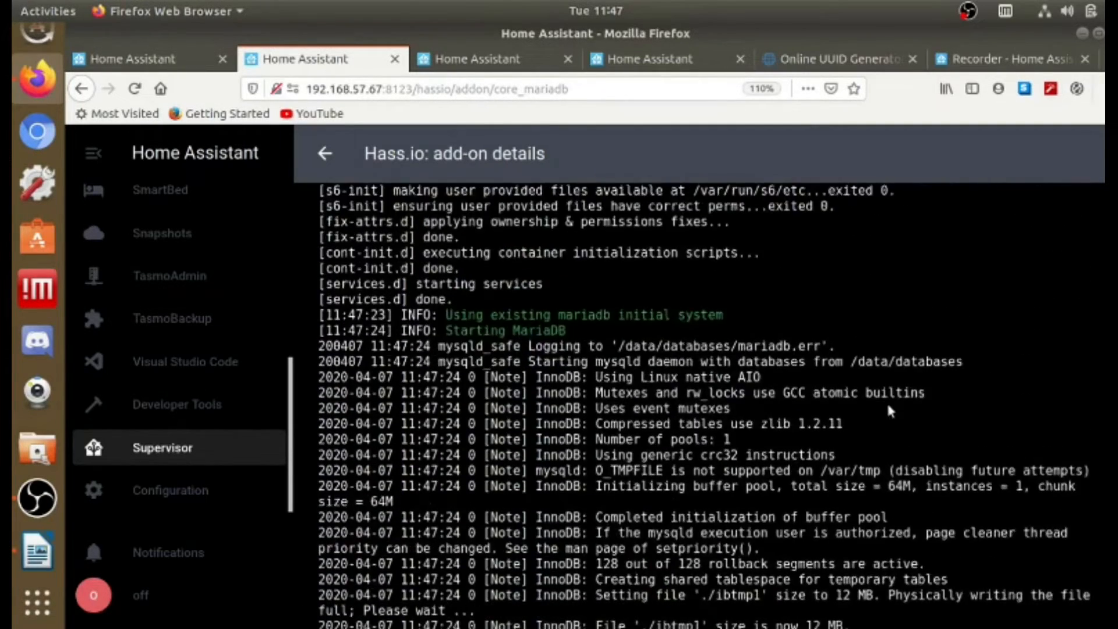
scroll(885, 415, up, 10)
scroll(872, 411, down, 4)
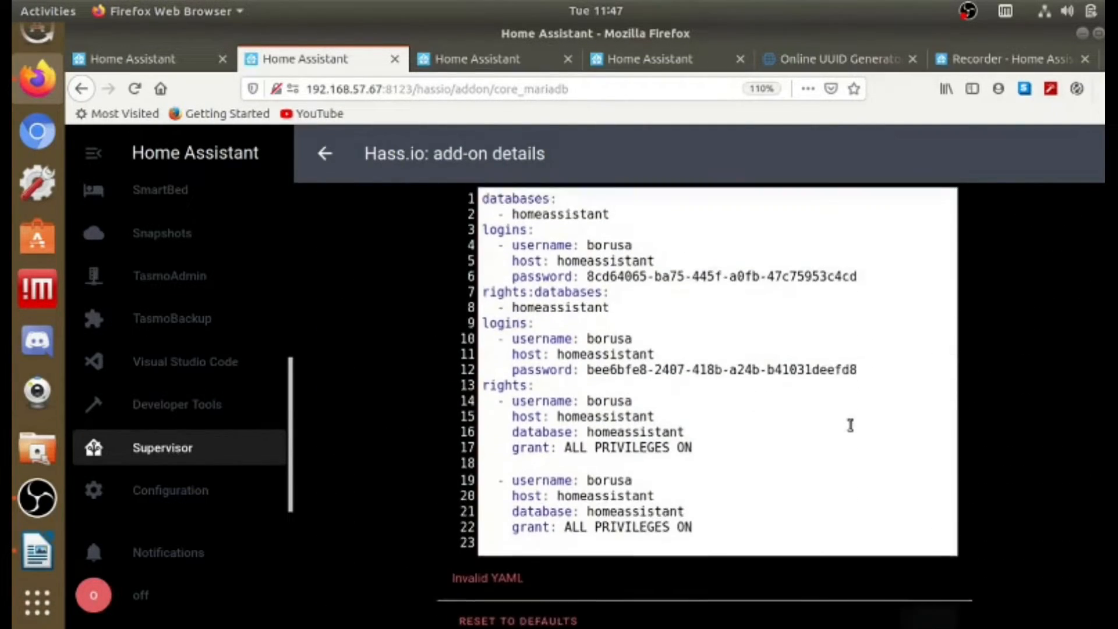
scroll(848, 424, up, 3)
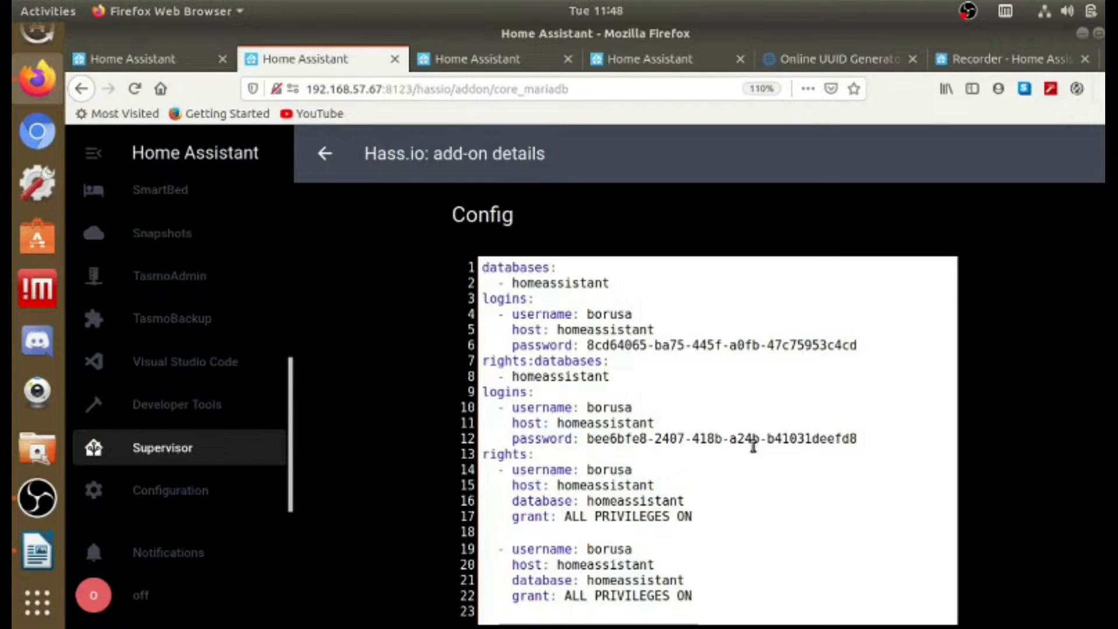
scroll(775, 500, up, 15)
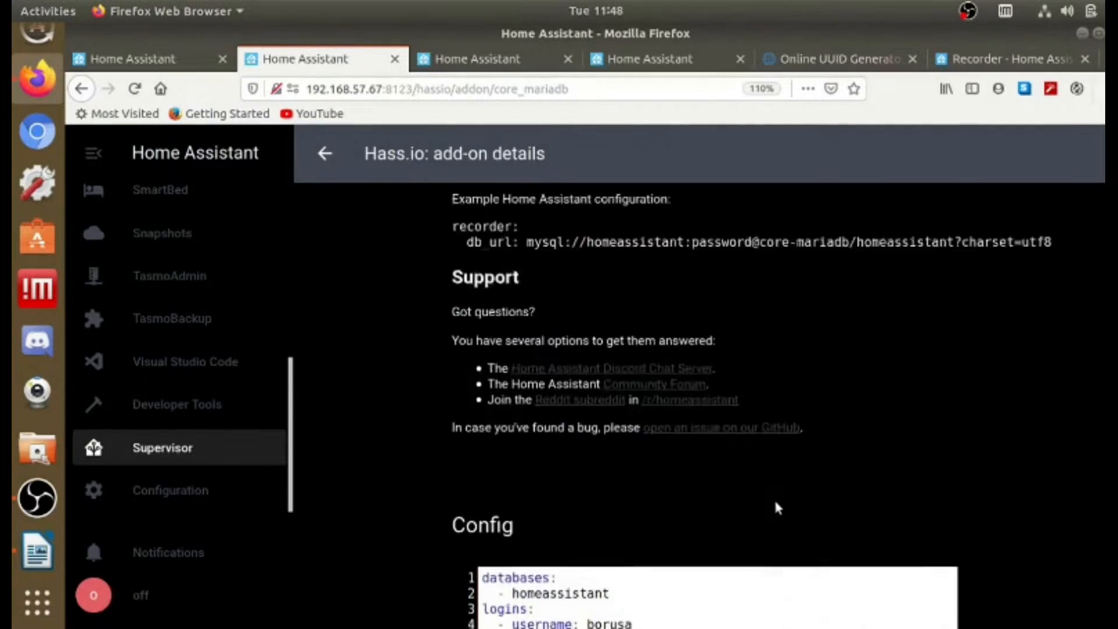
scroll(728, 522, up, 10)
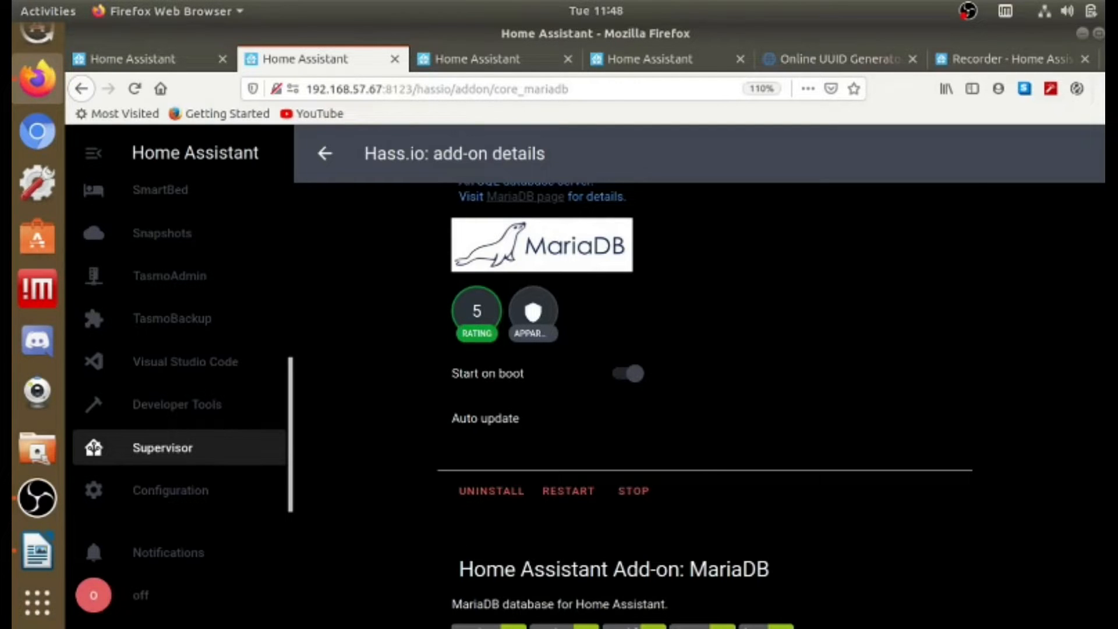
scroll(669, 562, down, 20)
scroll(662, 565, up, 6)
scroll(660, 556, up, 10)
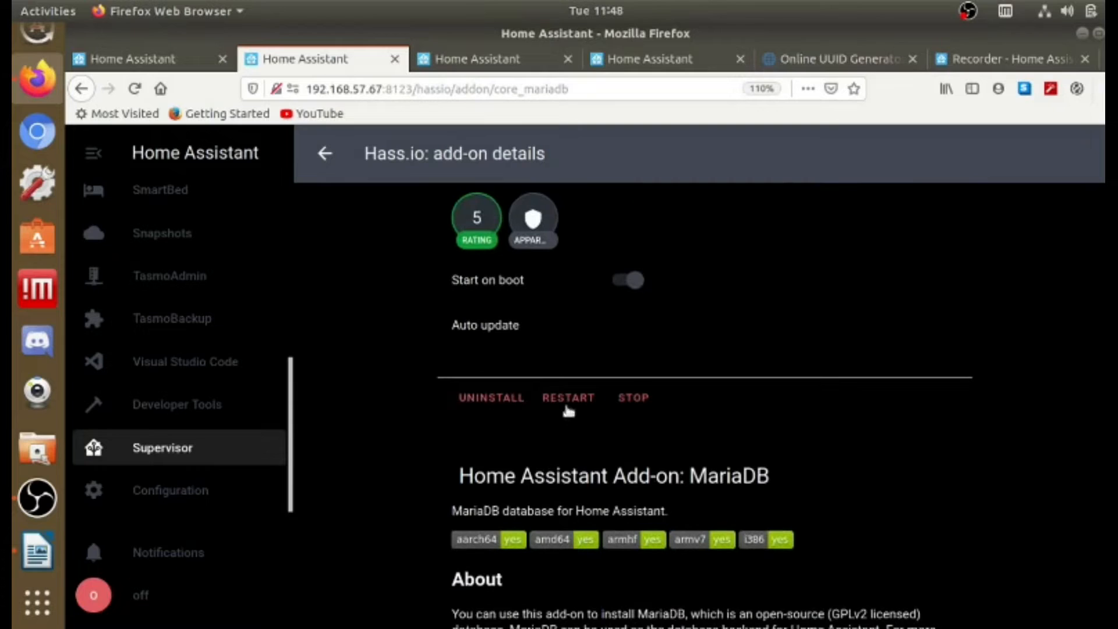
Inspect the config editor after the second restart and refresh the log for the new startup entries.
scroll(666, 563, down, 15)
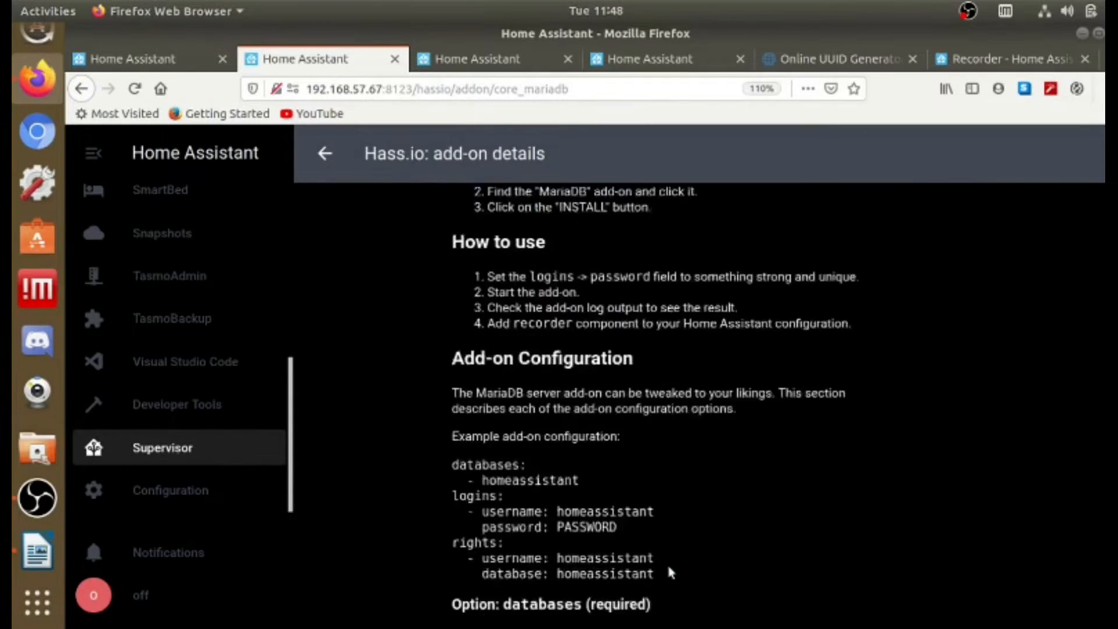
scroll(668, 571, down, 10)
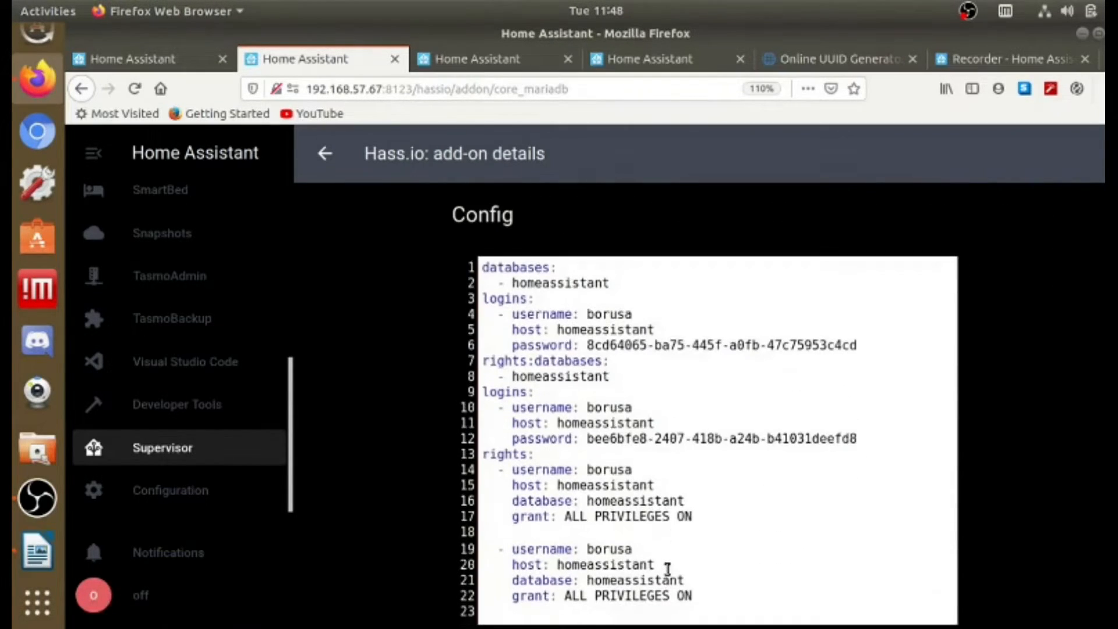
scroll(667, 576, up, 1)
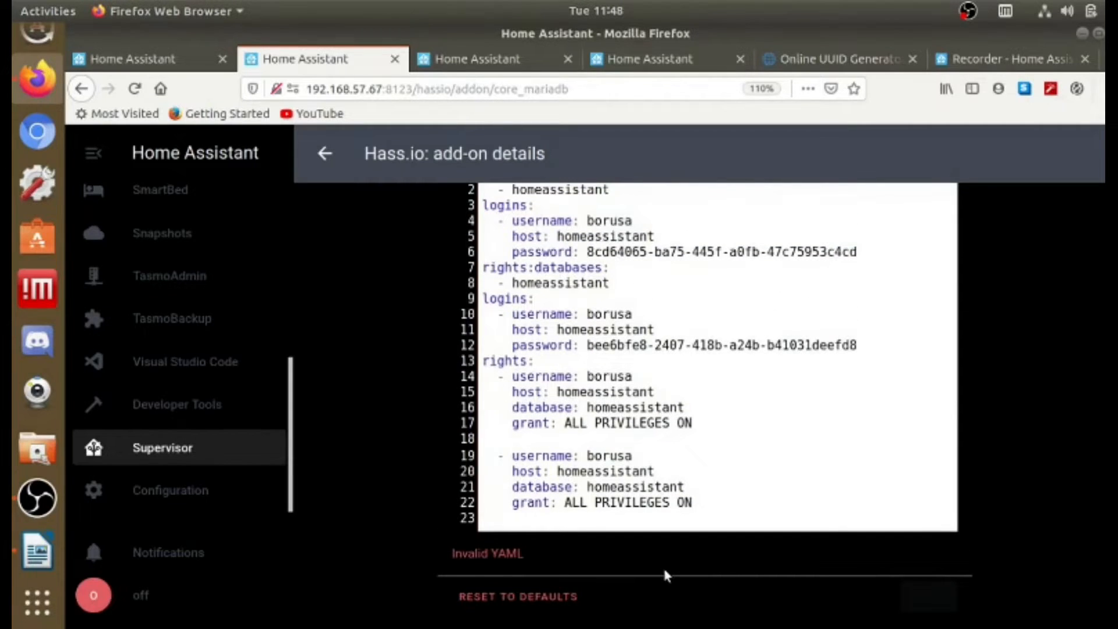
scroll(407, 553, up, 1)
scroll(461, 553, down, 3)
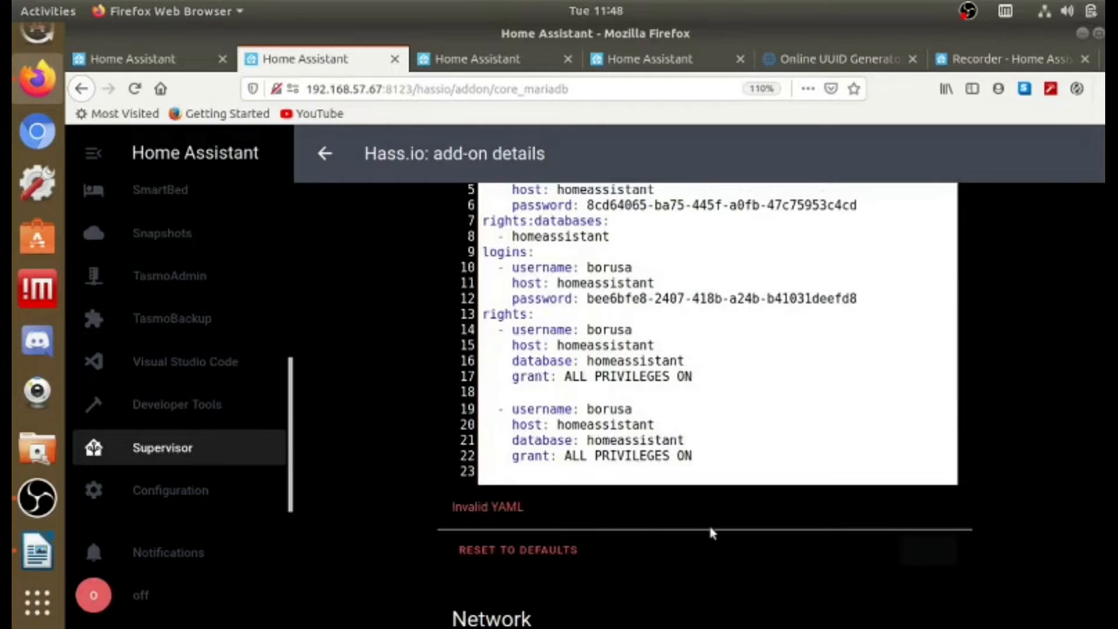
scroll(711, 531, down, 2)
scroll(711, 527, up, 5)
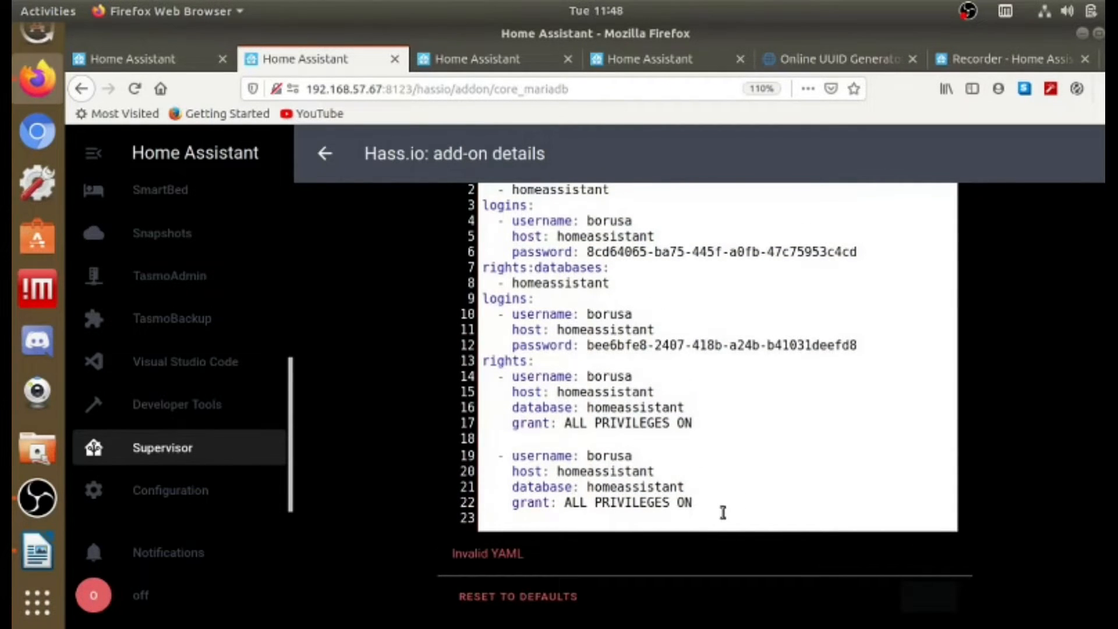
scroll(723, 512, down, 10)
scroll(660, 515, down, 15)
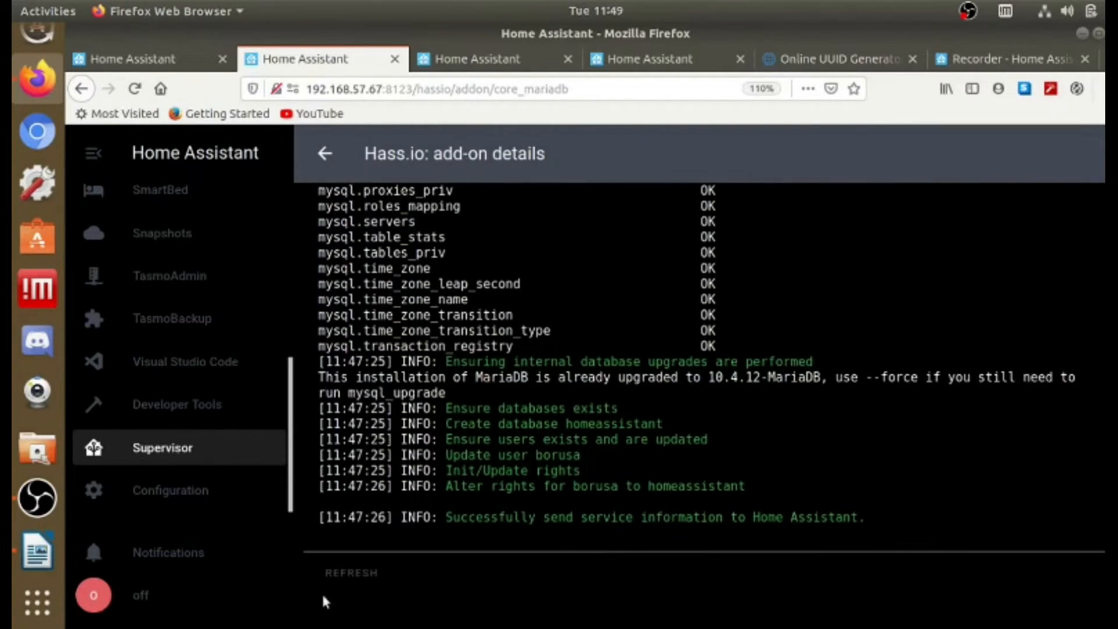
click(339, 573)
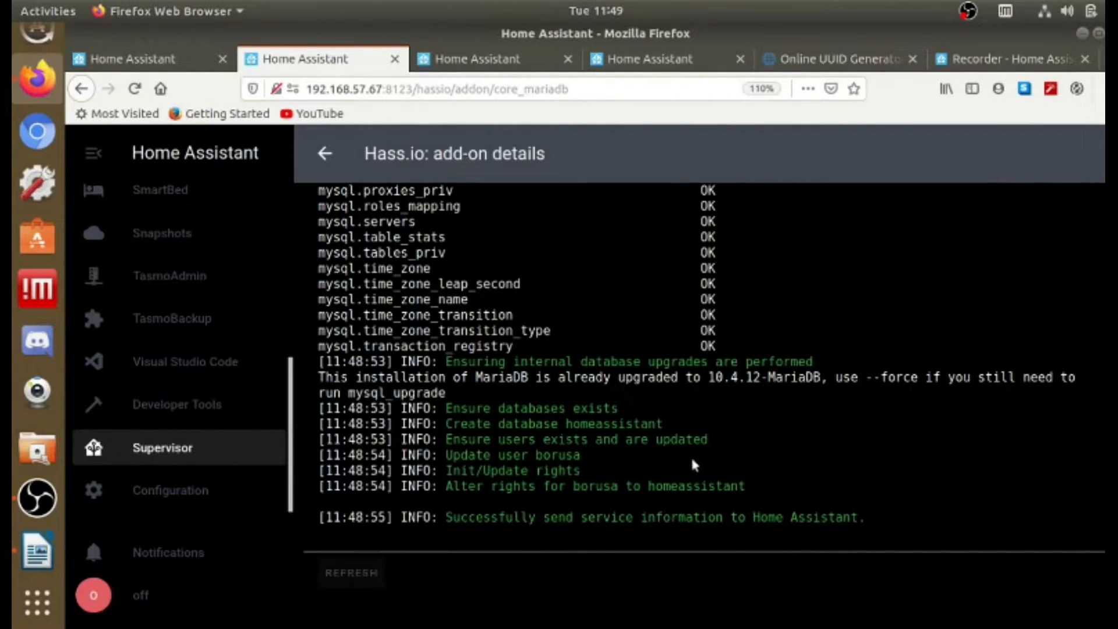
Uninstall the MariaDB add-on that holds the duplicated, invalid configuration and accept the removal.
scroll(674, 460, up, 10)
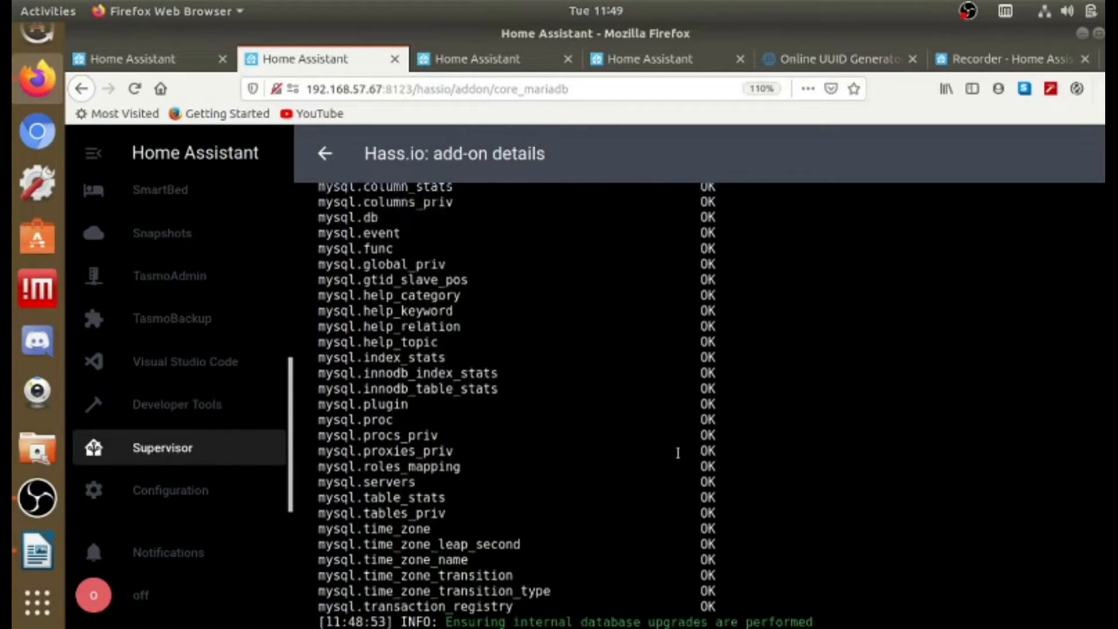
scroll(680, 454, up, 15)
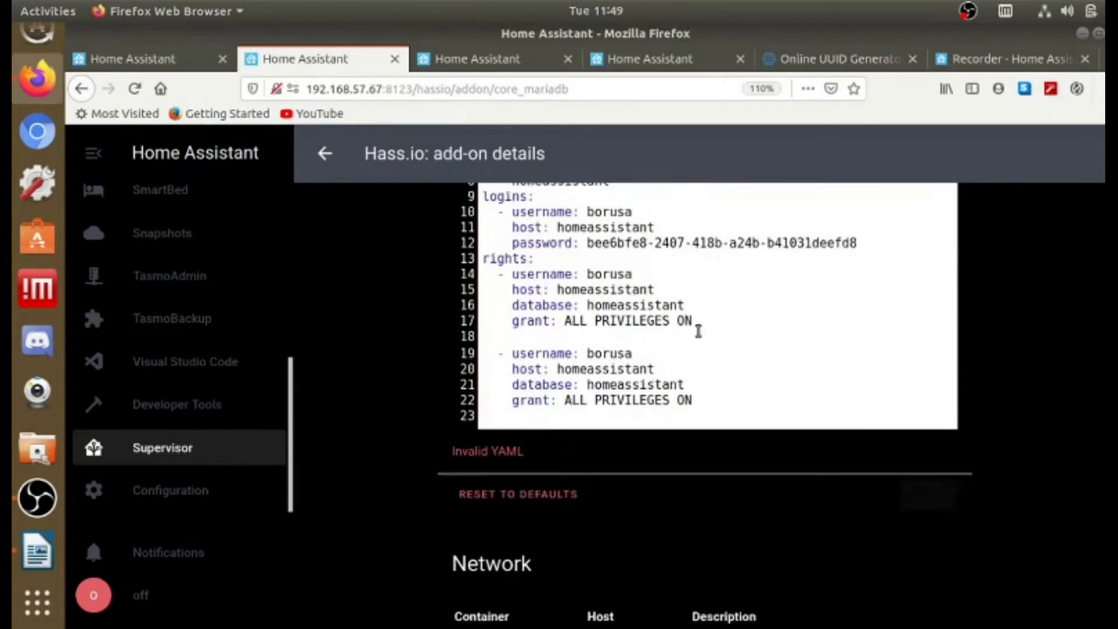
scroll(691, 332, up, 2)
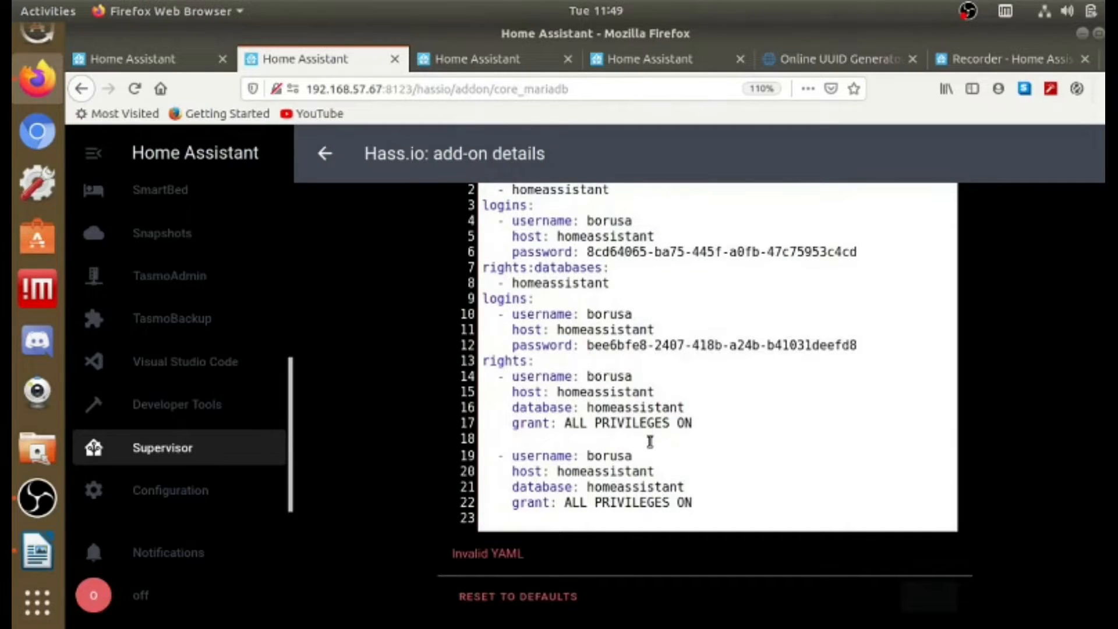
scroll(649, 441, up, 12)
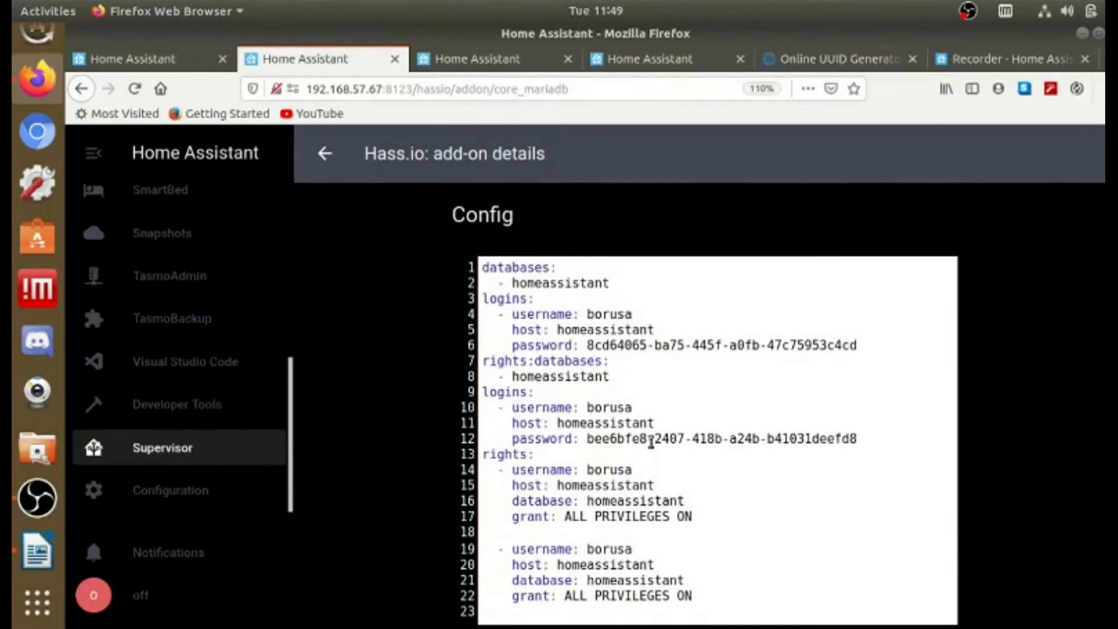
scroll(673, 429, up, 15)
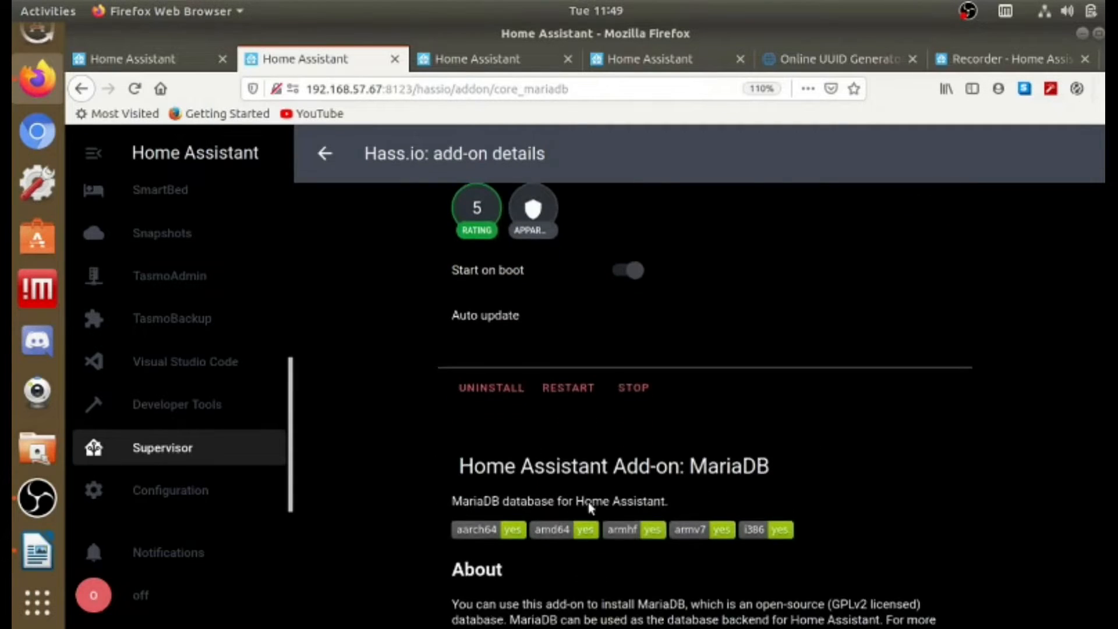
click(483, 388)
click(722, 365)
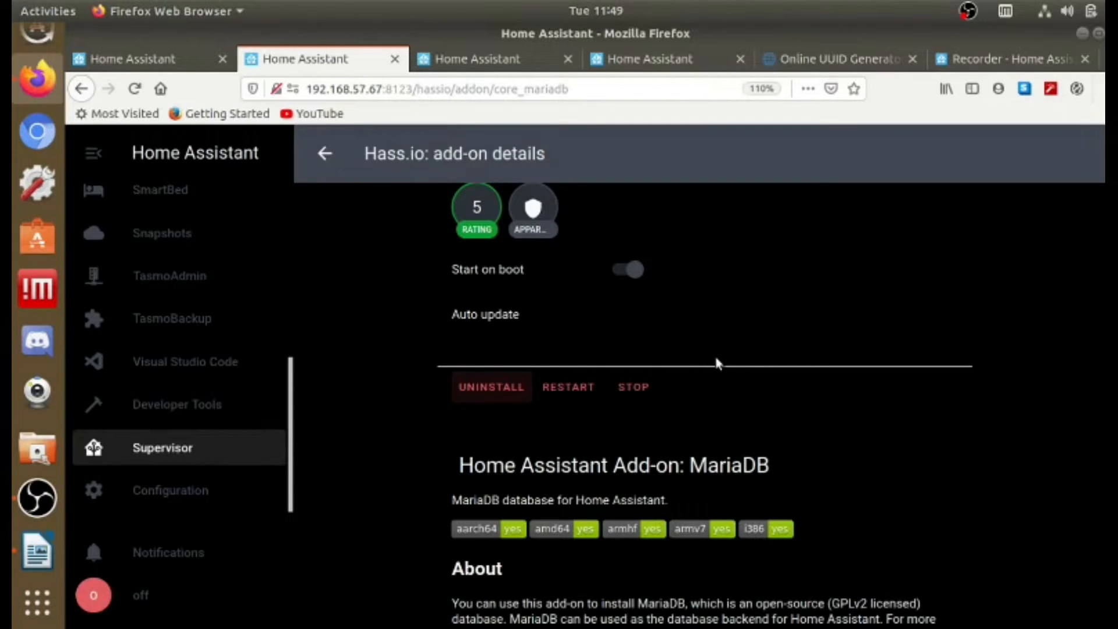
click(481, 390)
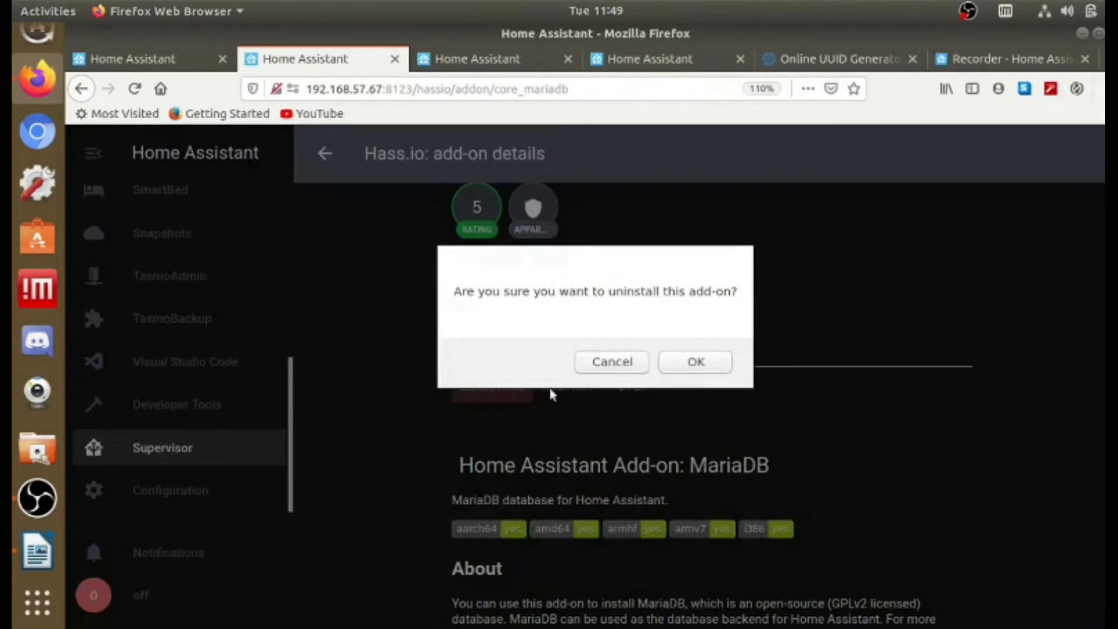
click(686, 362)
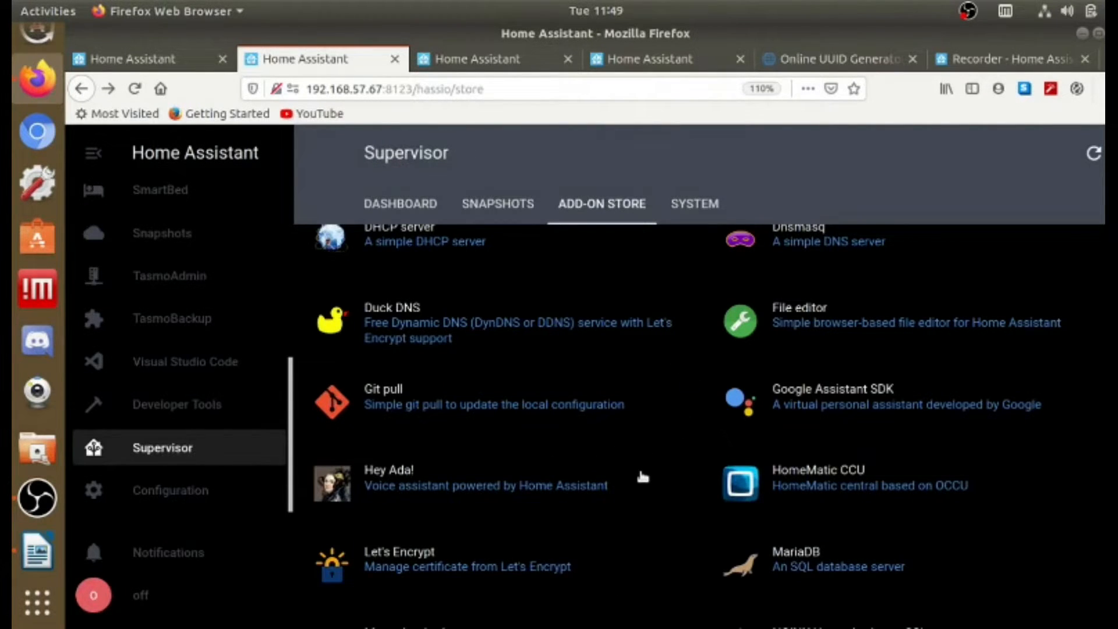
Reinstall MariaDB from the add-on store and copy the prepared configuration from mariaDB.odt in LibreOffice Writer.
click(789, 550)
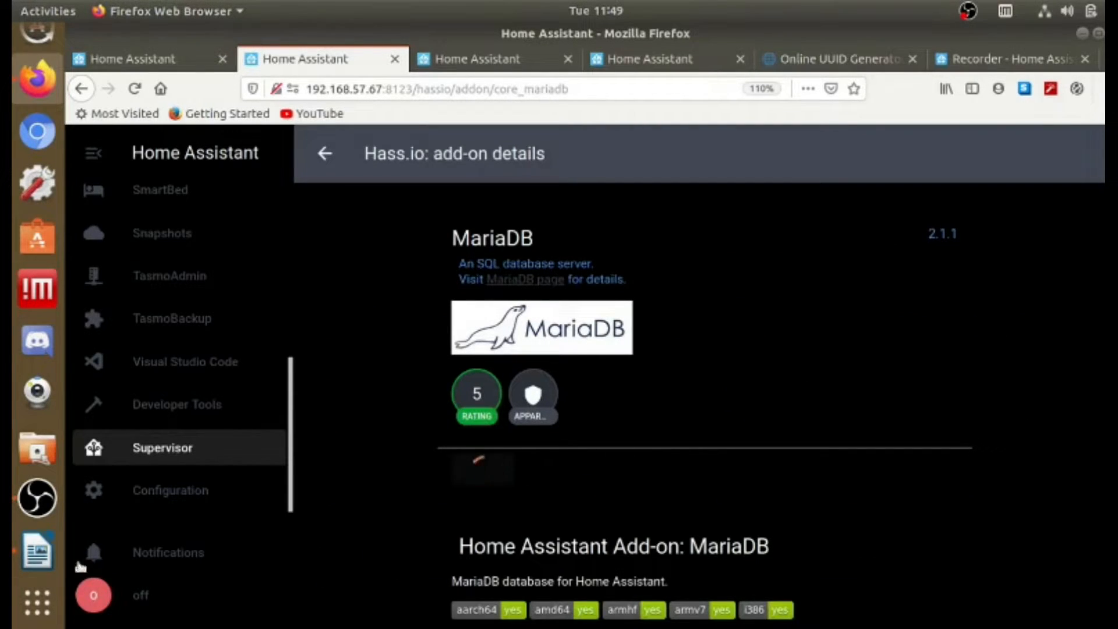
click(39, 554)
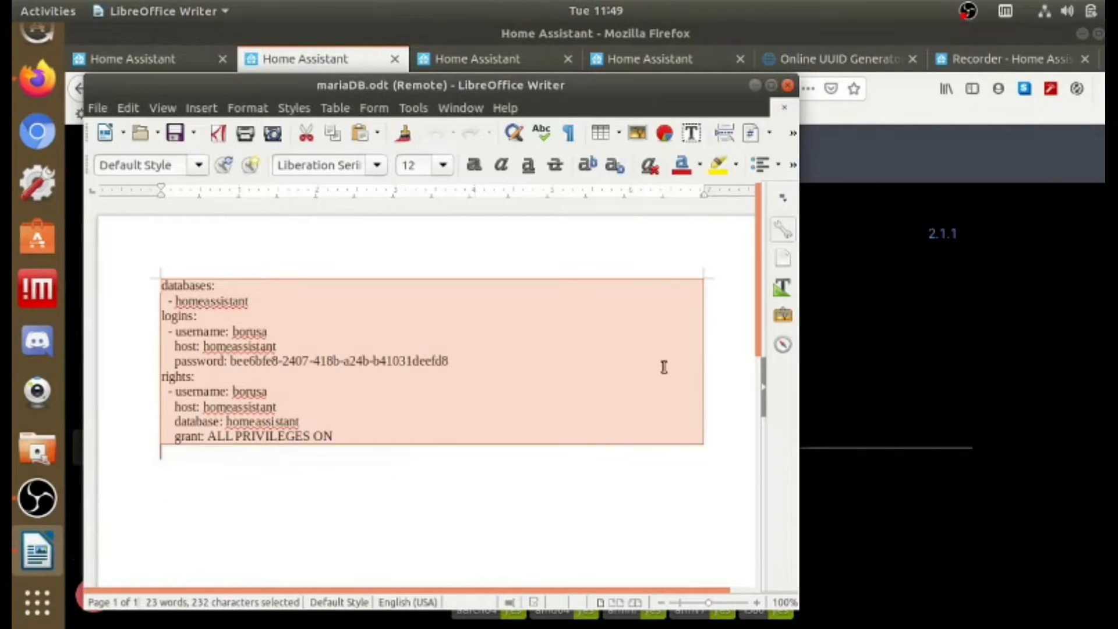
right_click(596, 398)
click(641, 424)
click(1022, 467)
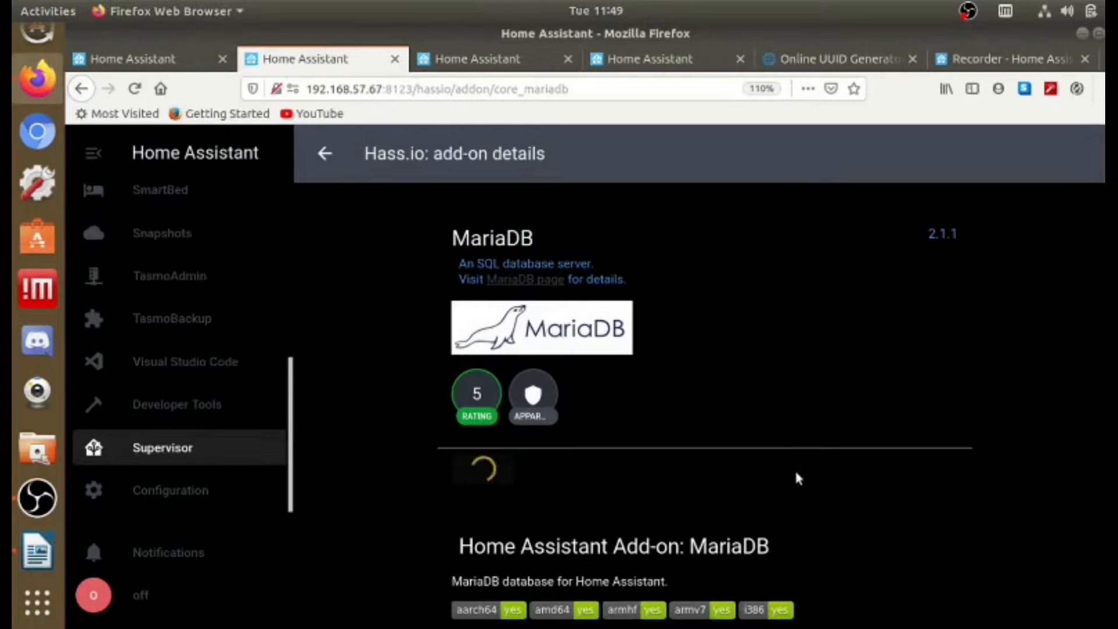
Replace the add-on's entire default config with the copied MariaDB configuration, including its login password.
scroll(800, 479, down, 5)
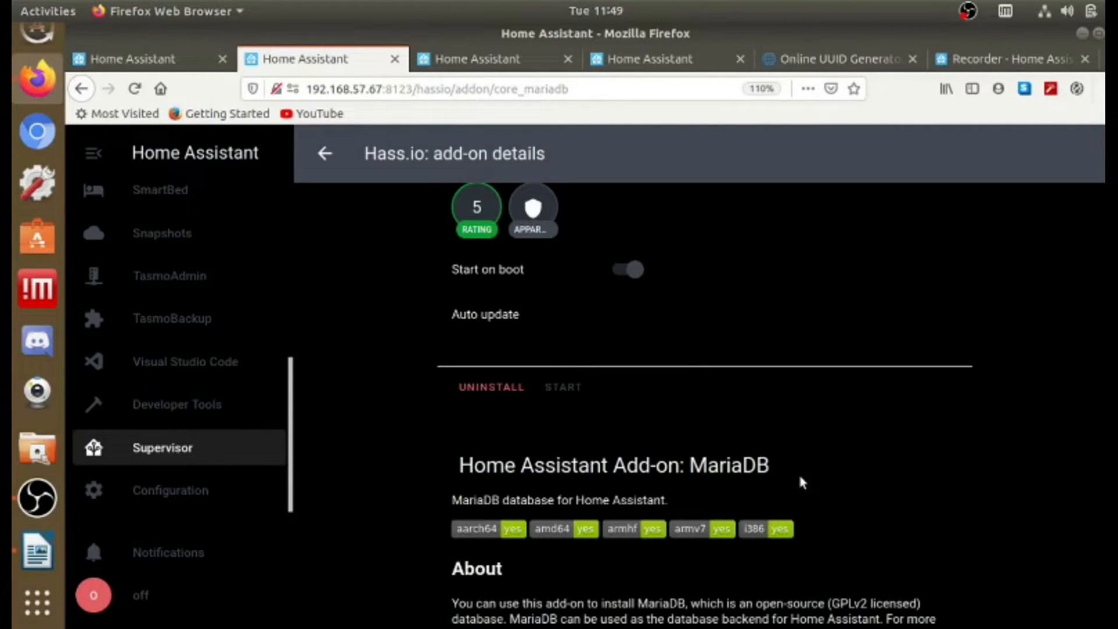
scroll(676, 407, down, 20)
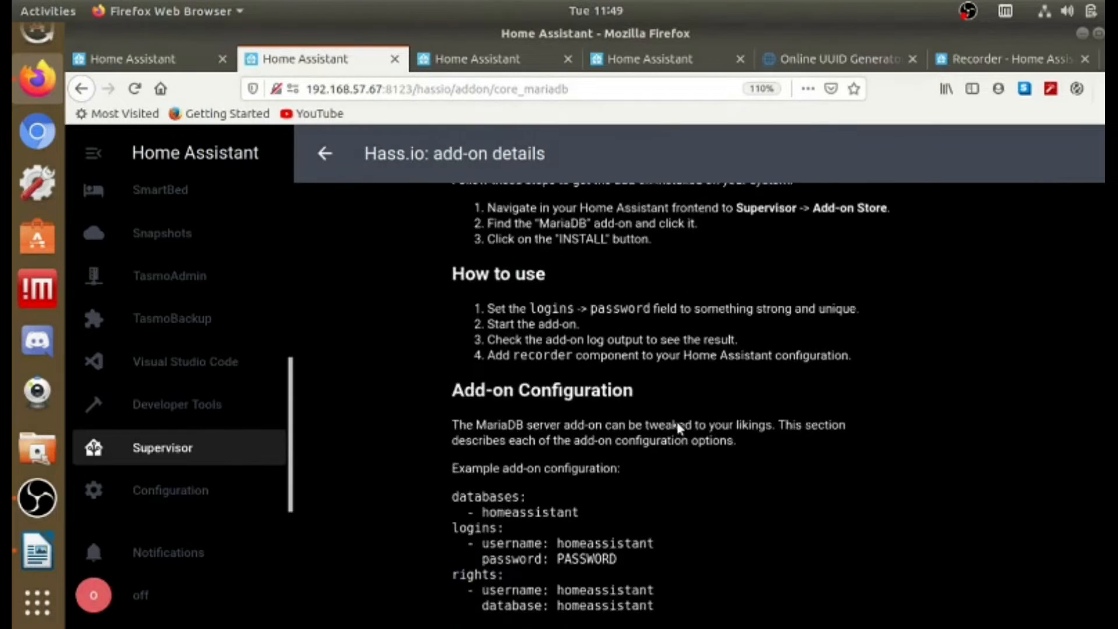
scroll(667, 425, down, 6)
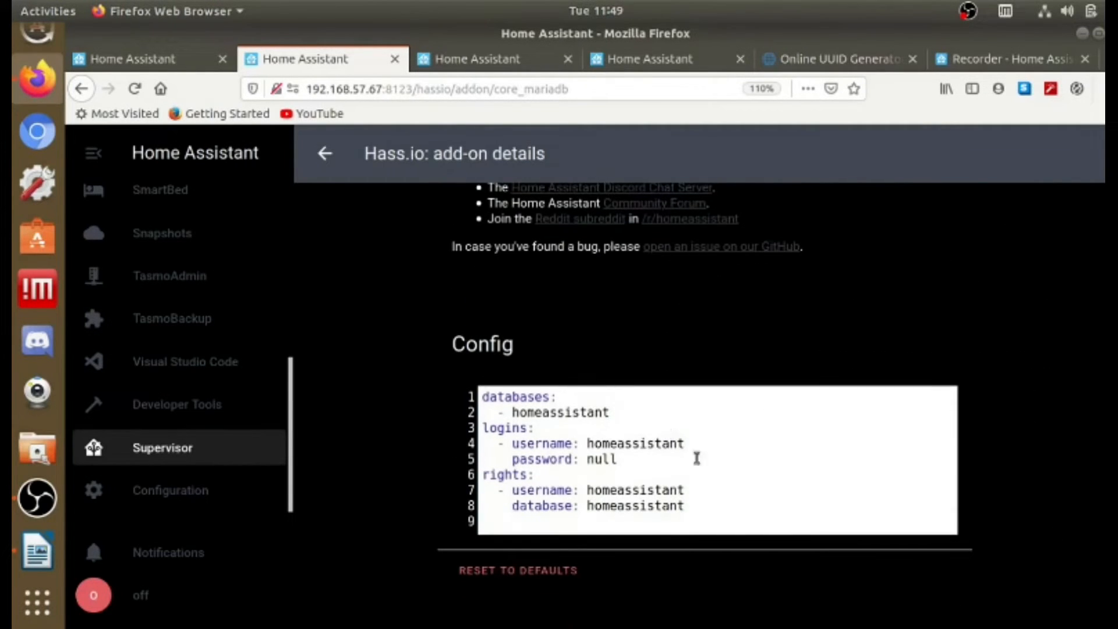
click(713, 502)
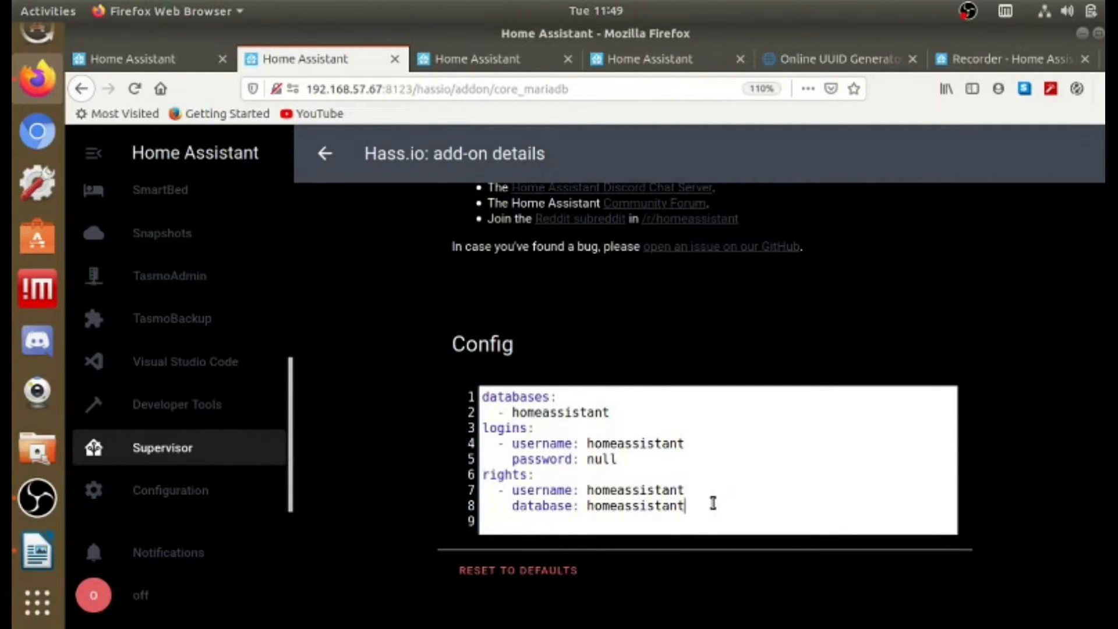
key(ctrl+a)
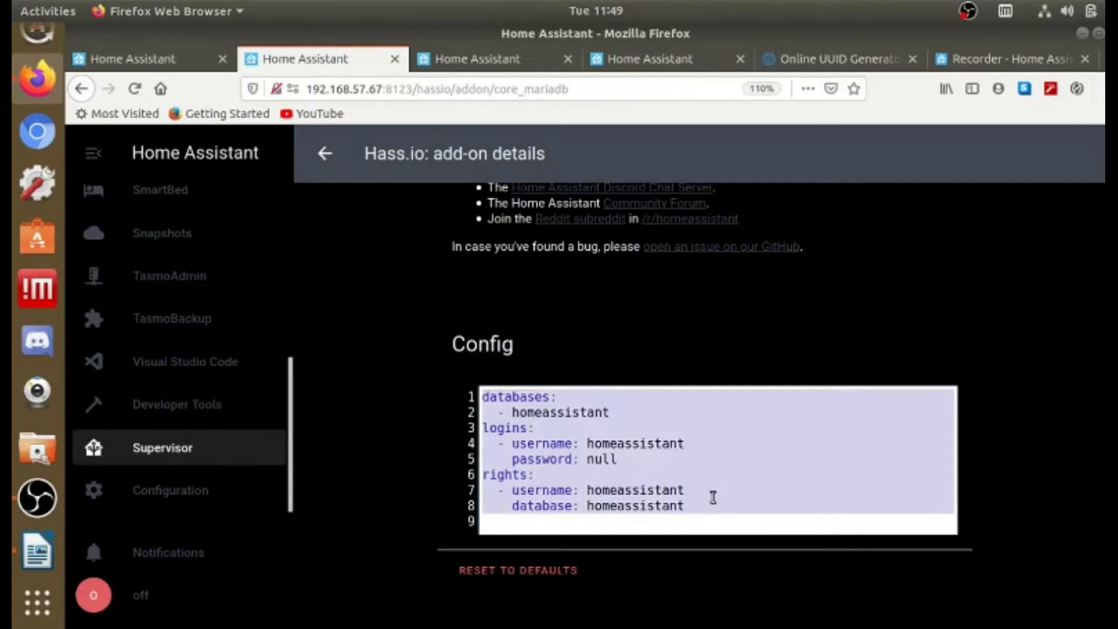
key(BackSpace)
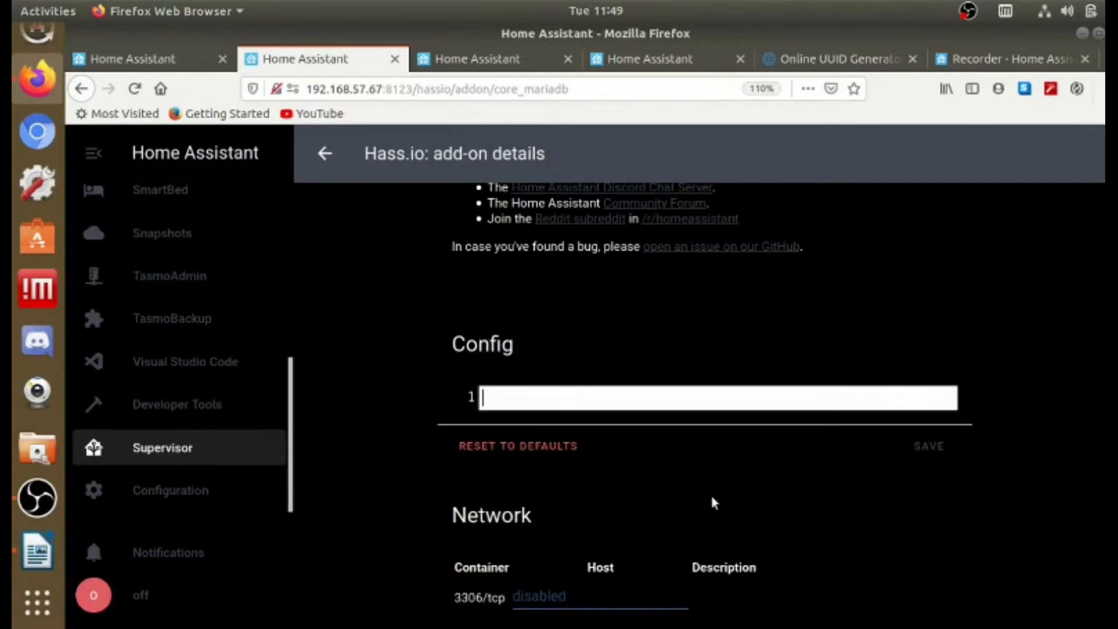
right_click(584, 398)
click(623, 463)
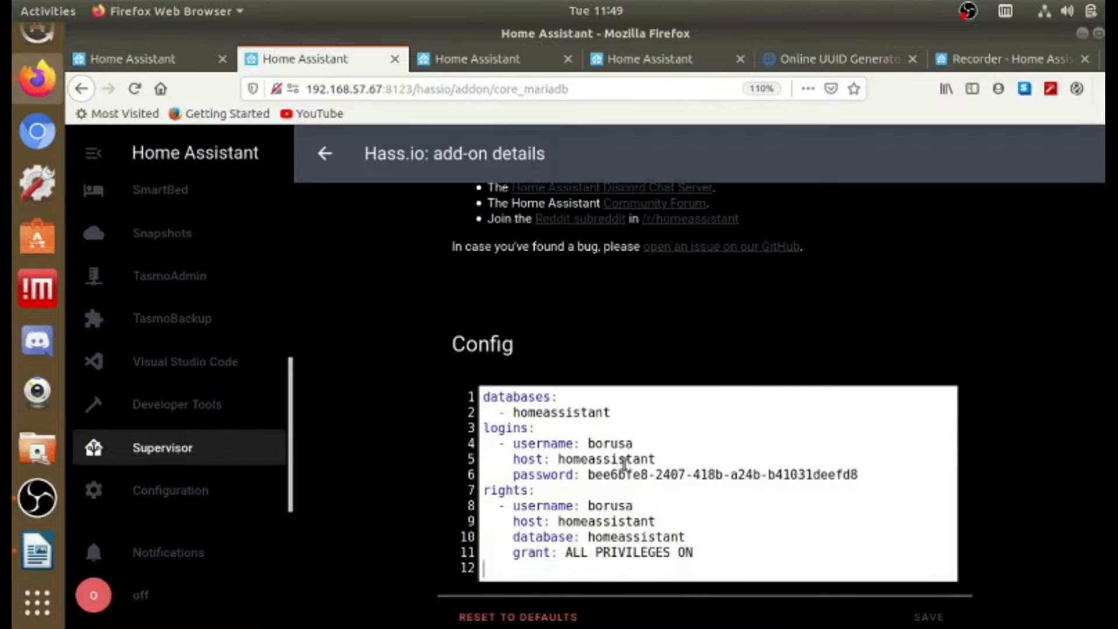
Generate a fresh version 4 UUID on the online UUID generator, copy it and return to the MariaDB add-on page.
click(864, 65)
click(134, 89)
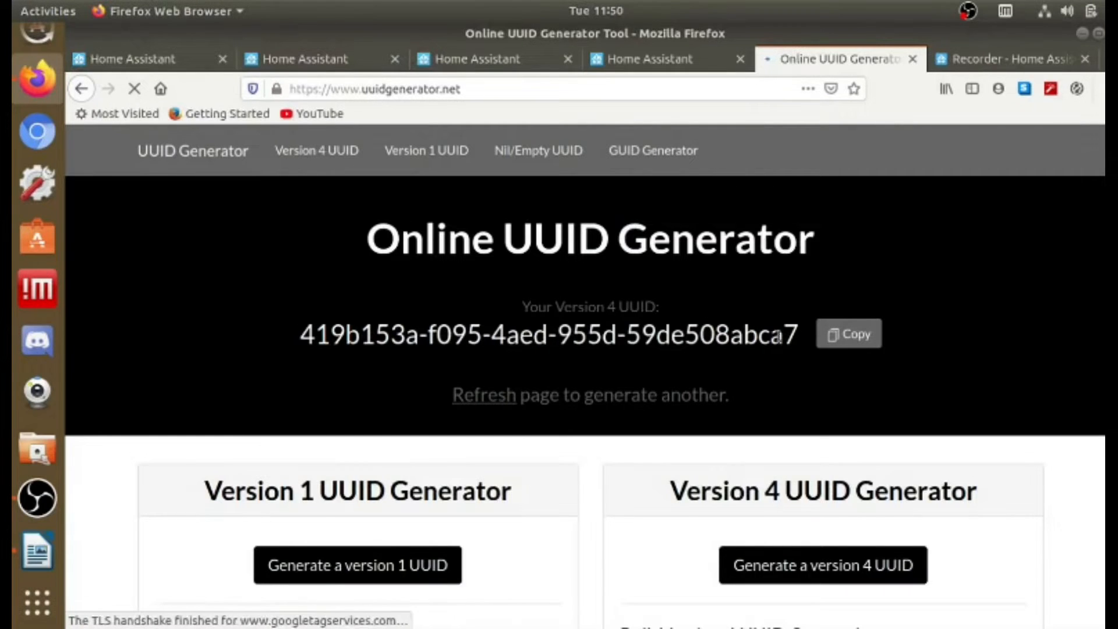
click(867, 335)
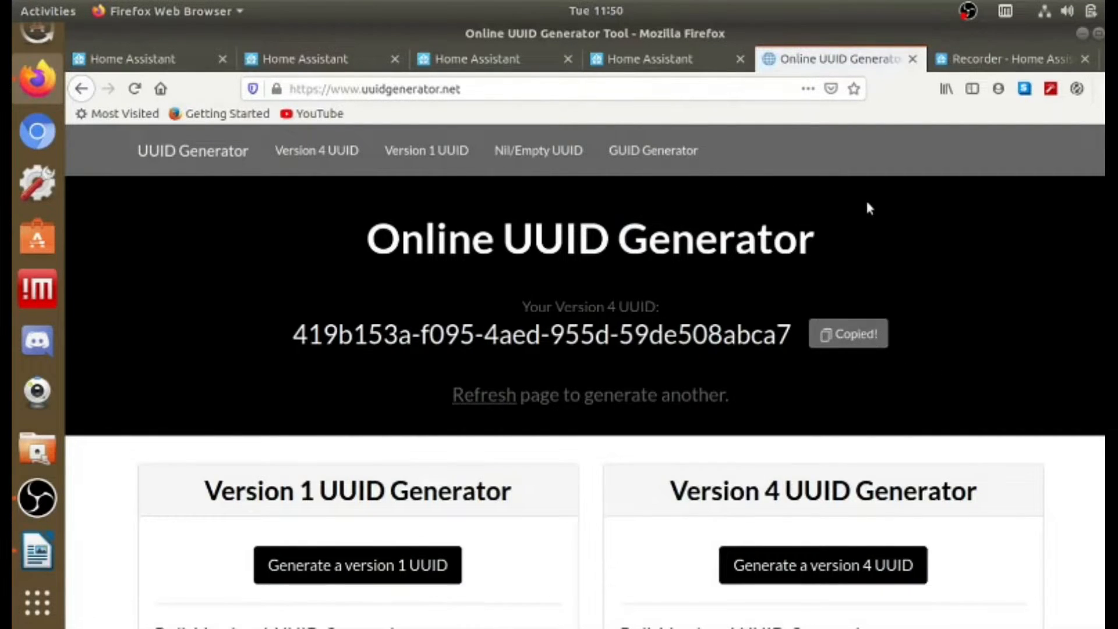
click(268, 56)
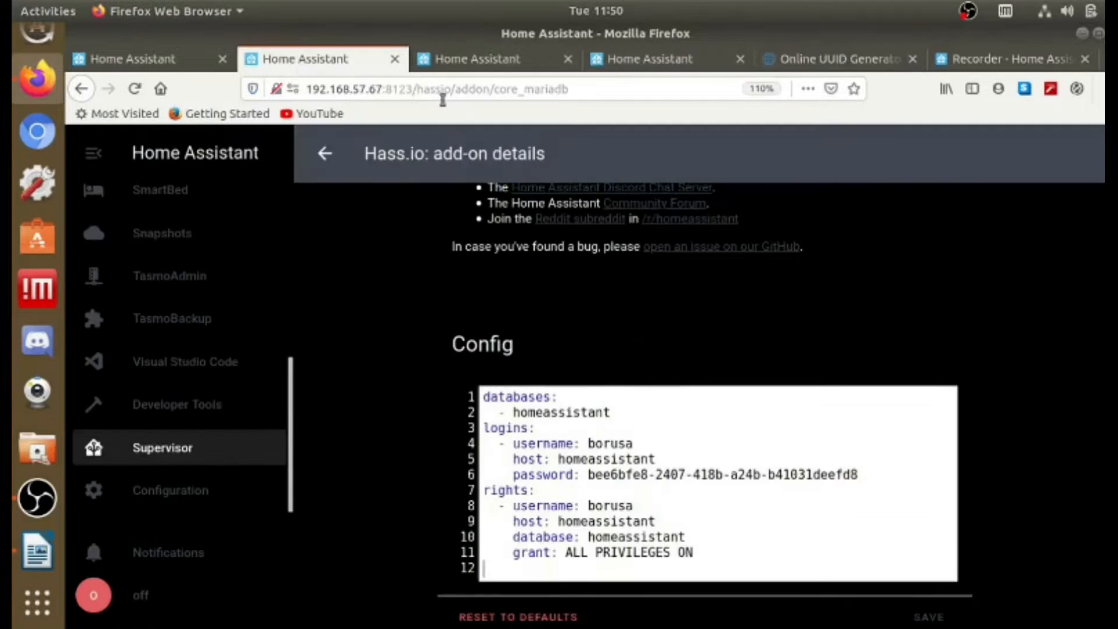
Replace the login password in the MariaDB config with the copied UUID and save the configuration.
drag(866, 476, 587, 476)
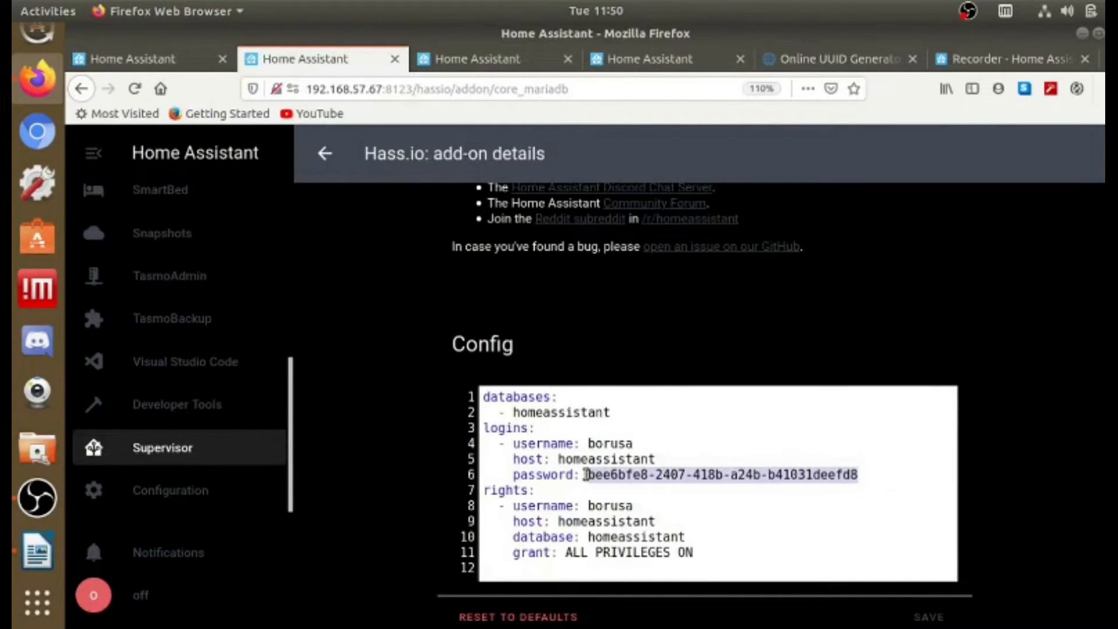
right_click(588, 476)
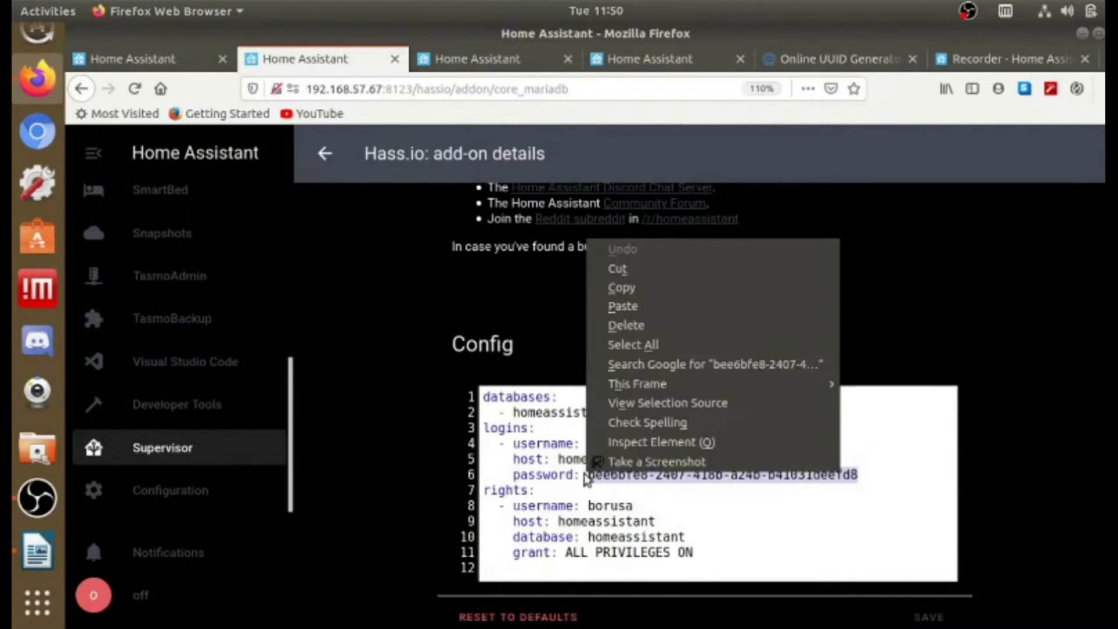
click(658, 306)
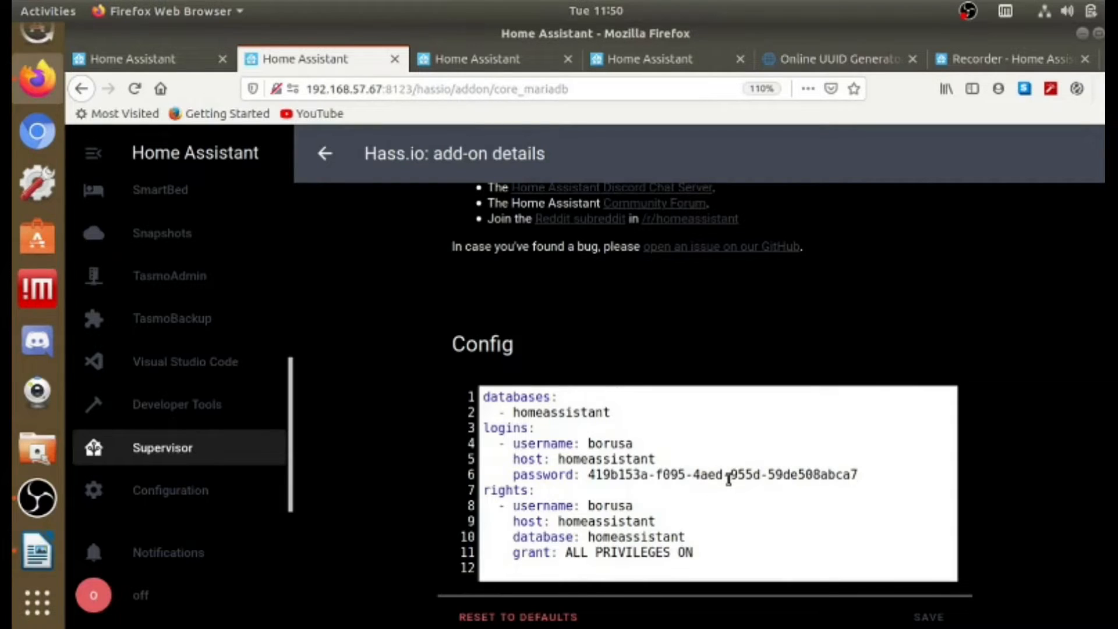
scroll(728, 478, down, 10)
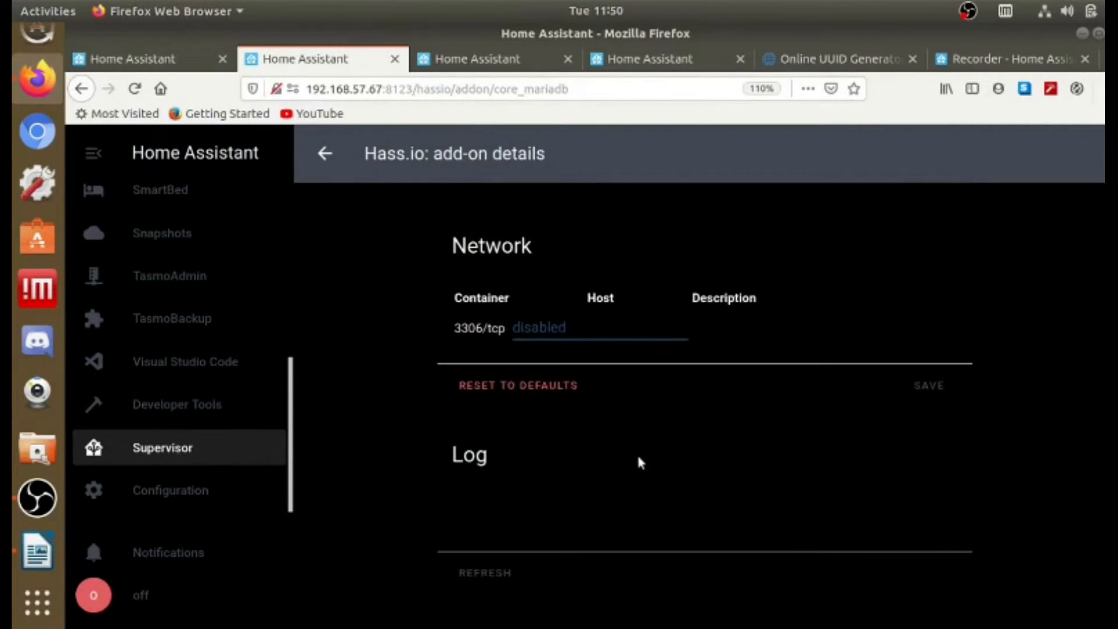
scroll(633, 467, up, 5)
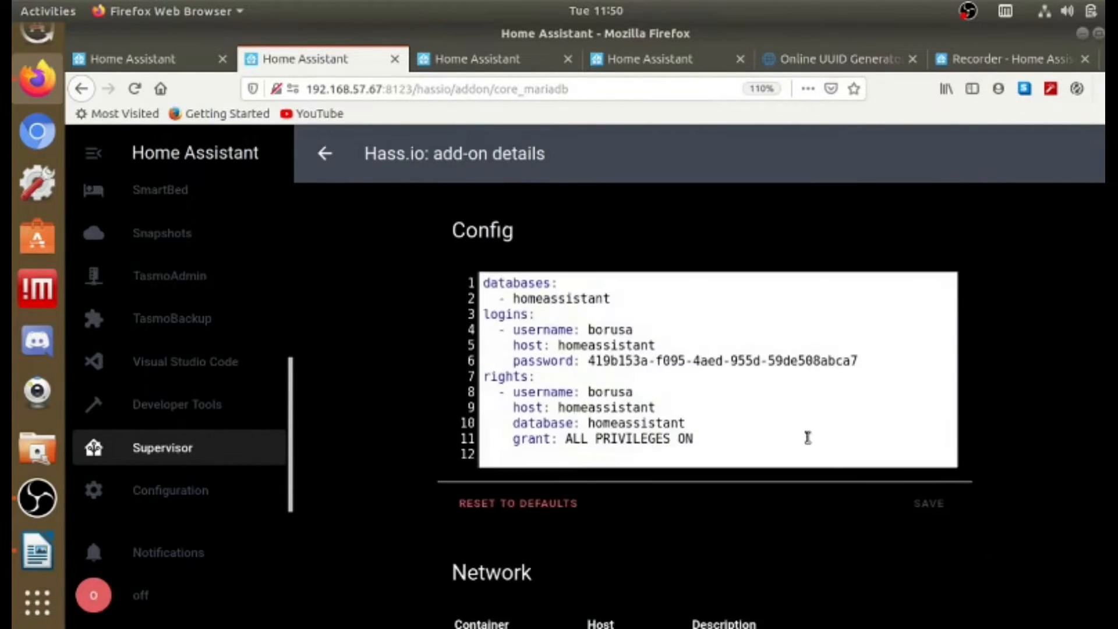
click(928, 504)
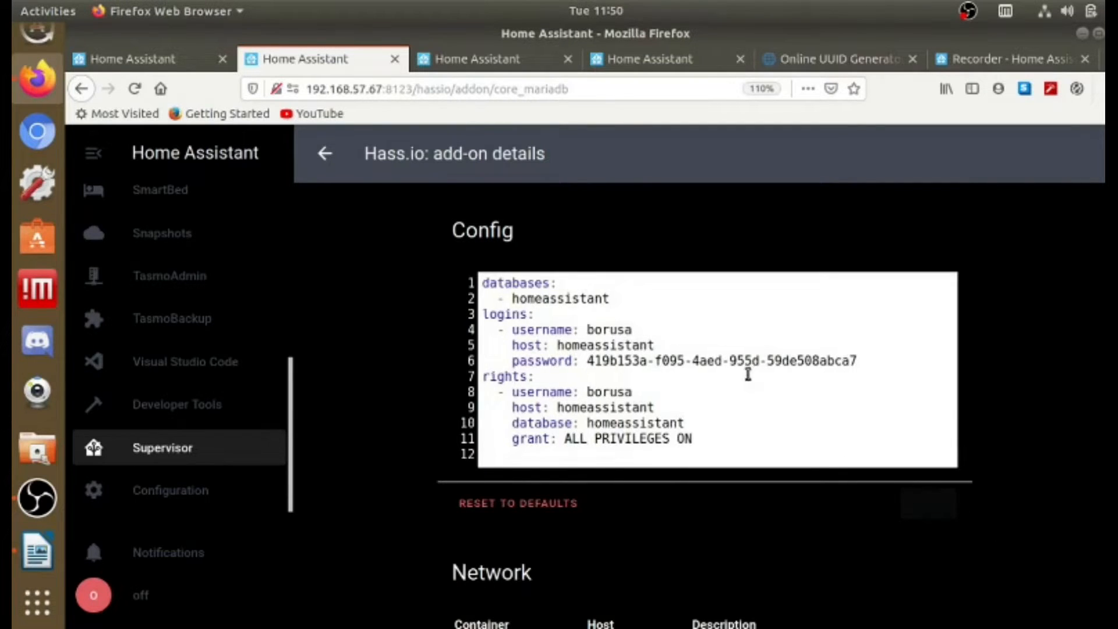
Start the MariaDB add-on and refresh its log to load the startup entries.
scroll(751, 364, up, 5)
scroll(753, 363, up, 15)
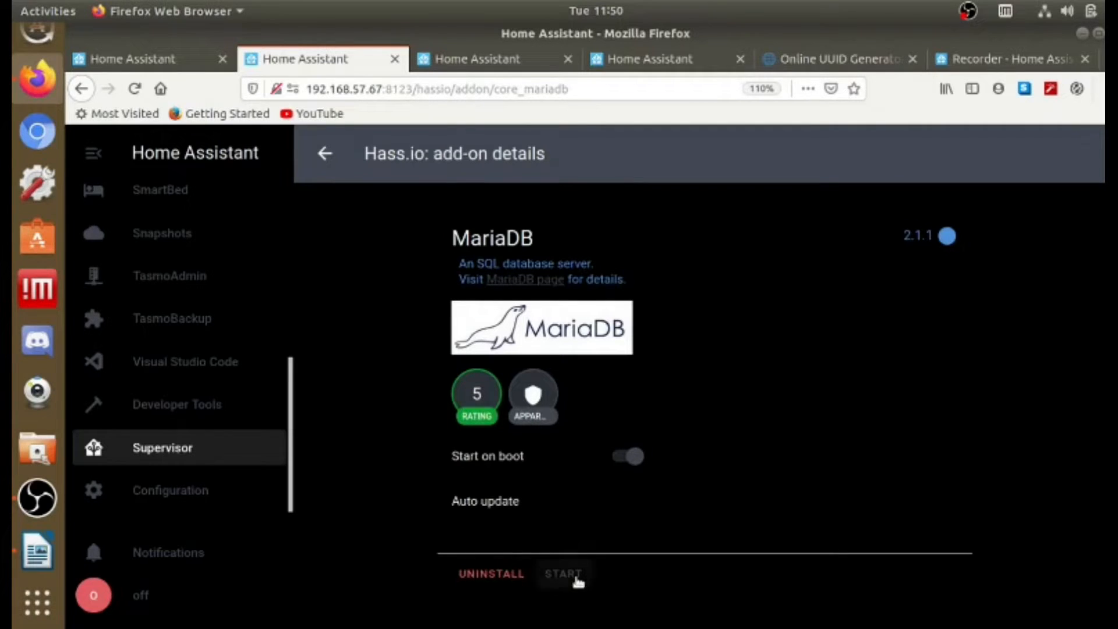
scroll(874, 538, down, 20)
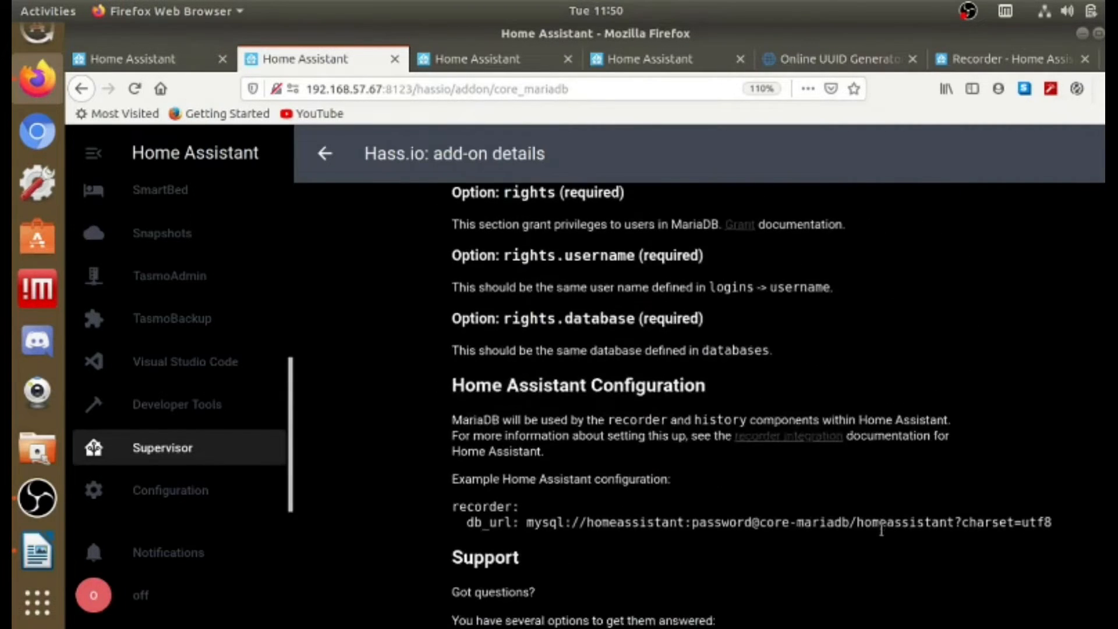
scroll(881, 528, down, 2)
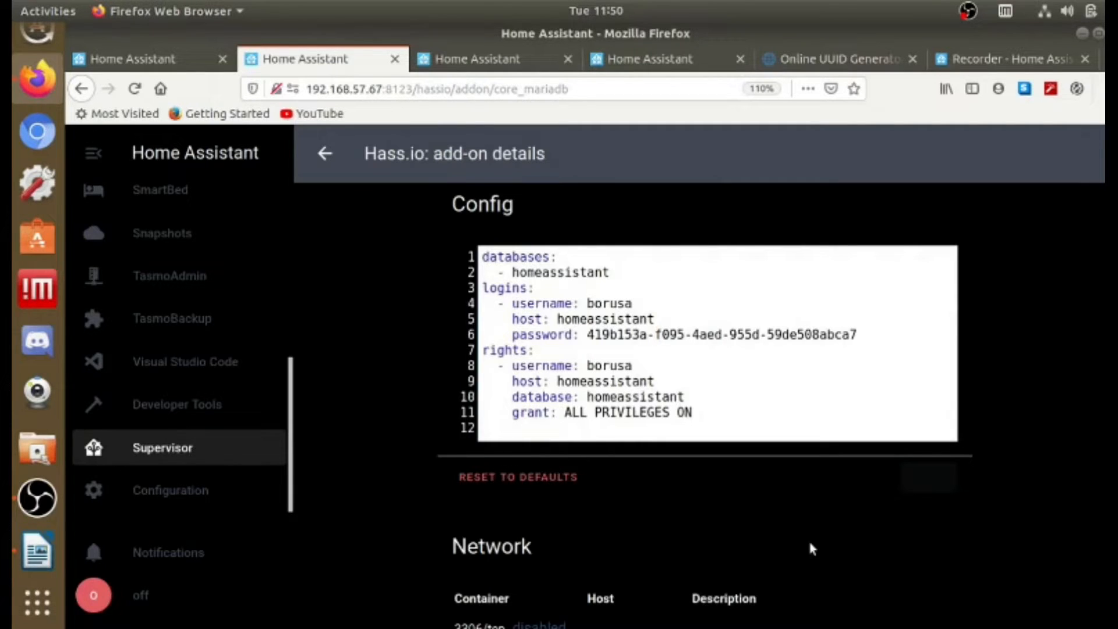
scroll(811, 549, down, 6)
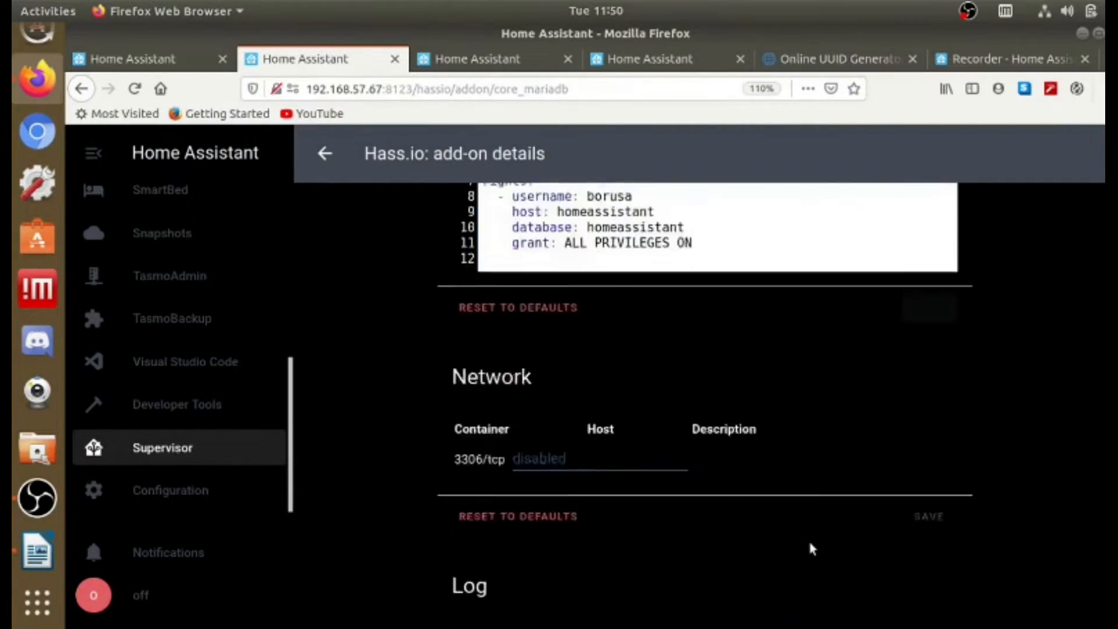
click(489, 571)
scroll(861, 534, down, 5)
scroll(856, 527, down, 18)
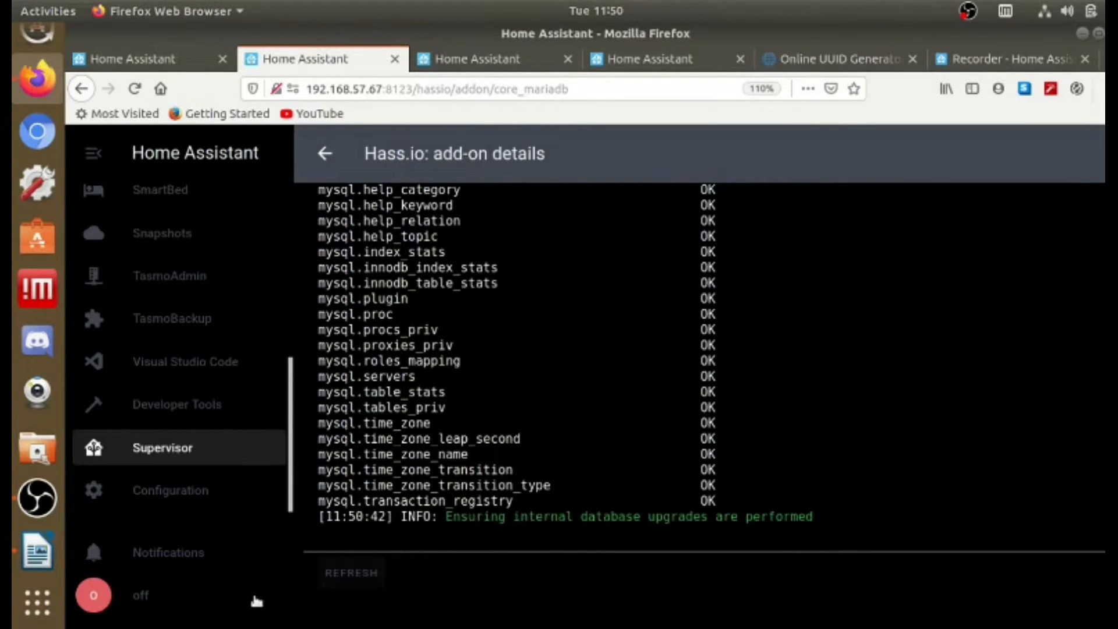
Refresh the log once more, examine its final database, user and rights entries, and recheck the saved config.
click(332, 582)
scroll(539, 472, down, 3)
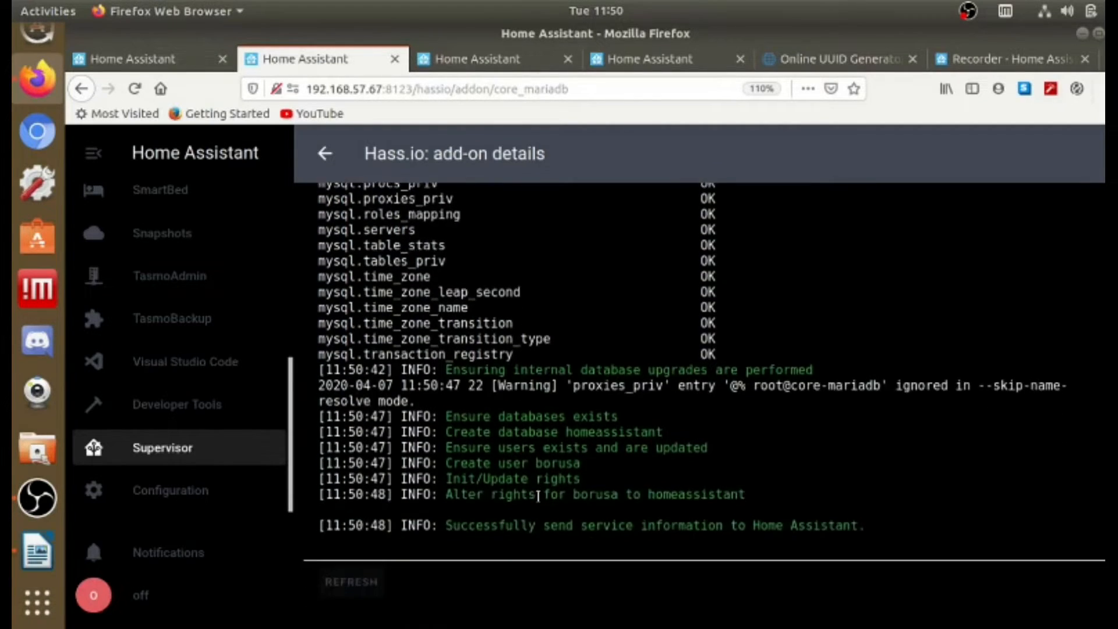
scroll(669, 547, up, 20)
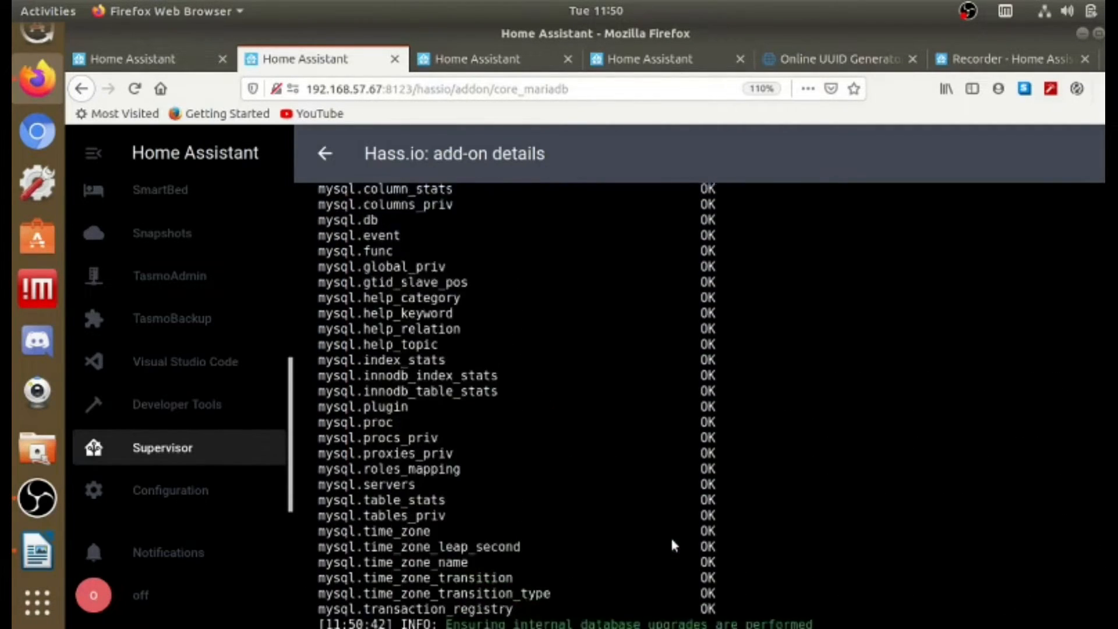
scroll(672, 548, up, 5)
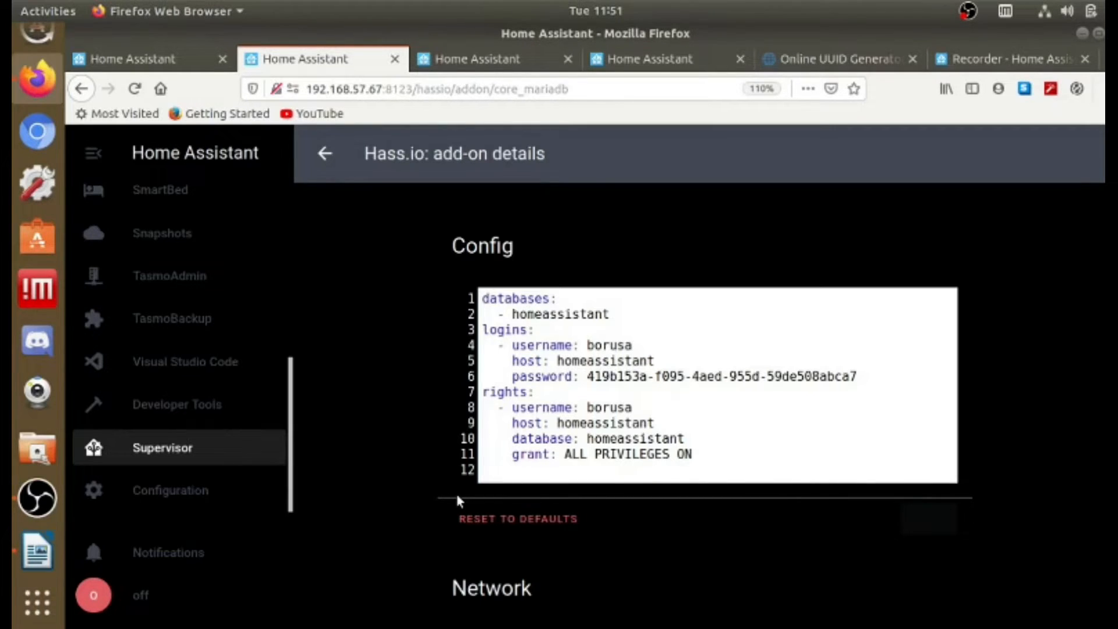
Switch to the Visual Studio Code editor page and reload it, confirming to leave the page.
click(628, 62)
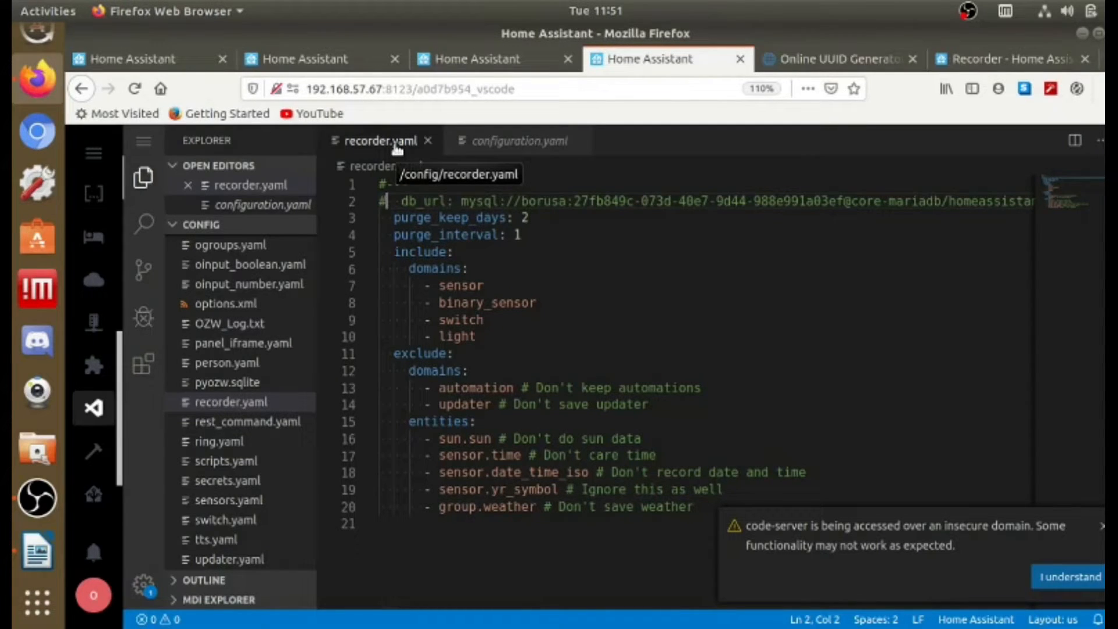
click(502, 144)
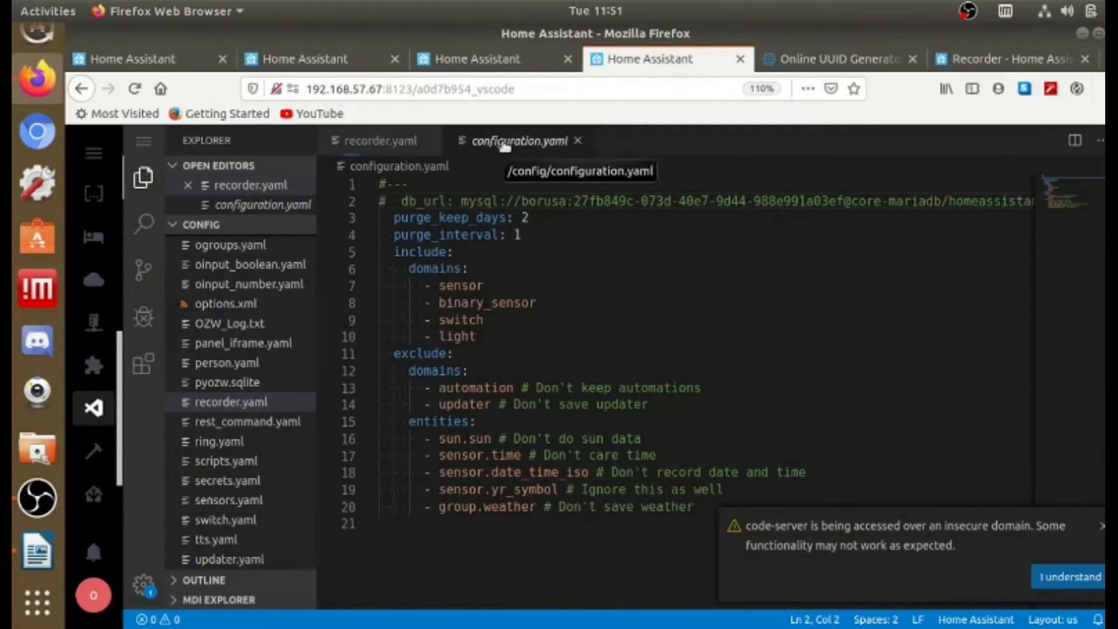
click(1076, 581)
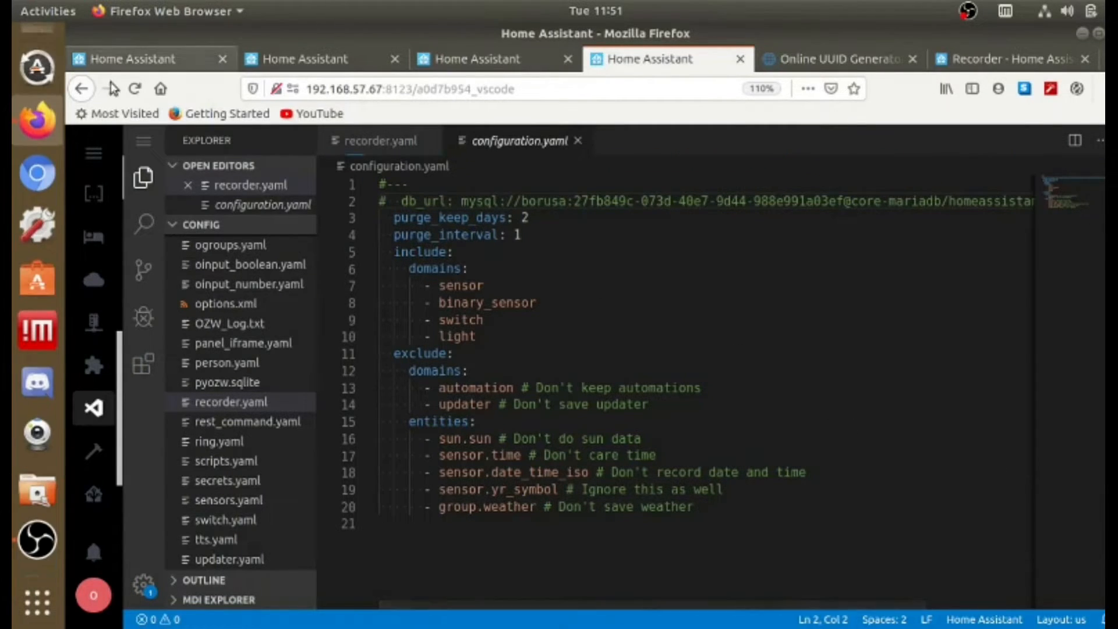
click(127, 88)
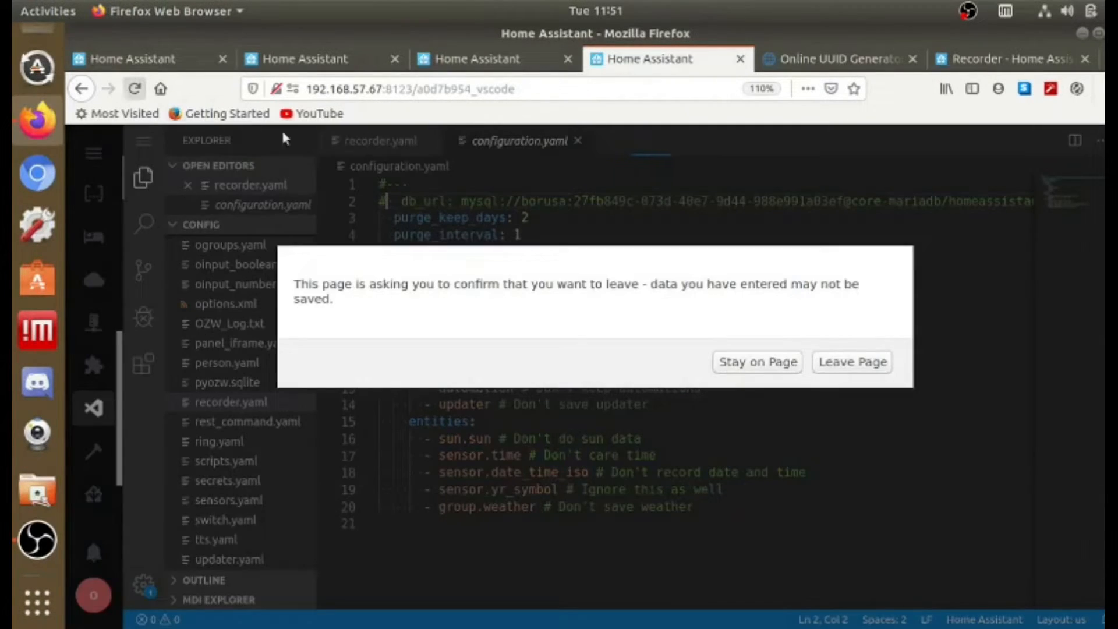
click(876, 364)
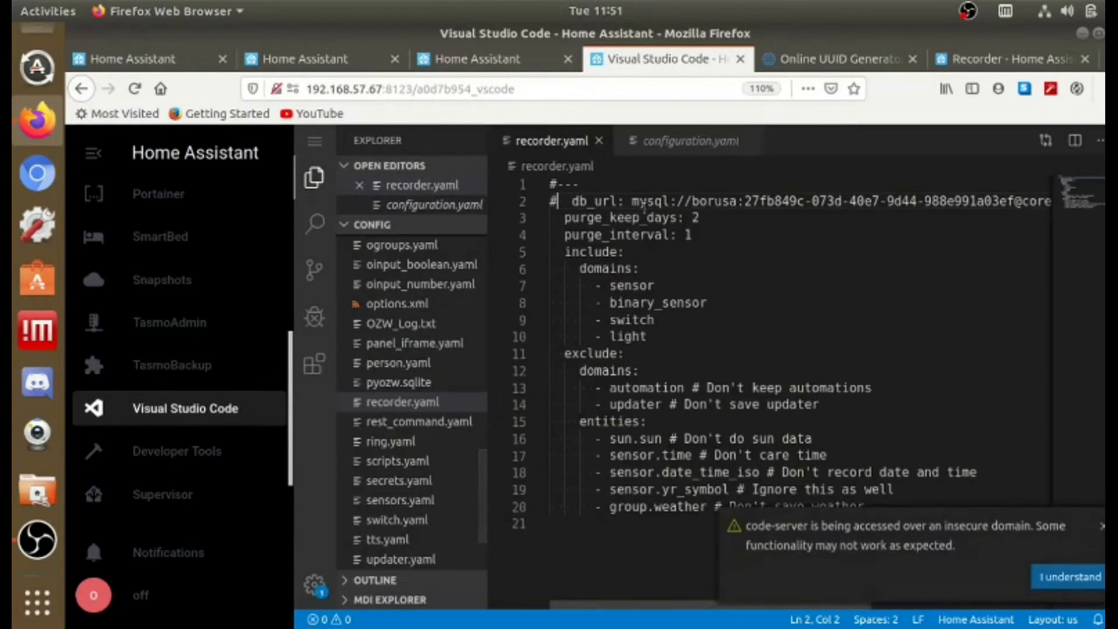
Open configuration.yaml, dismiss the insecure-domain notice and examine the include entries, especially the recorder line pointing to recorder.yaml.
click(688, 145)
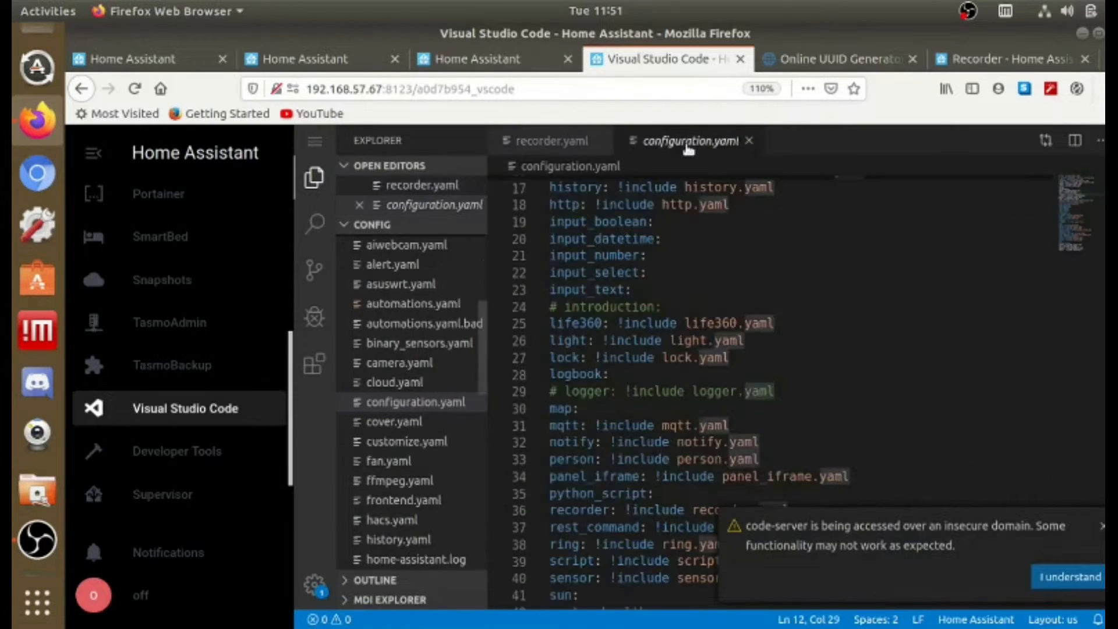
click(929, 315)
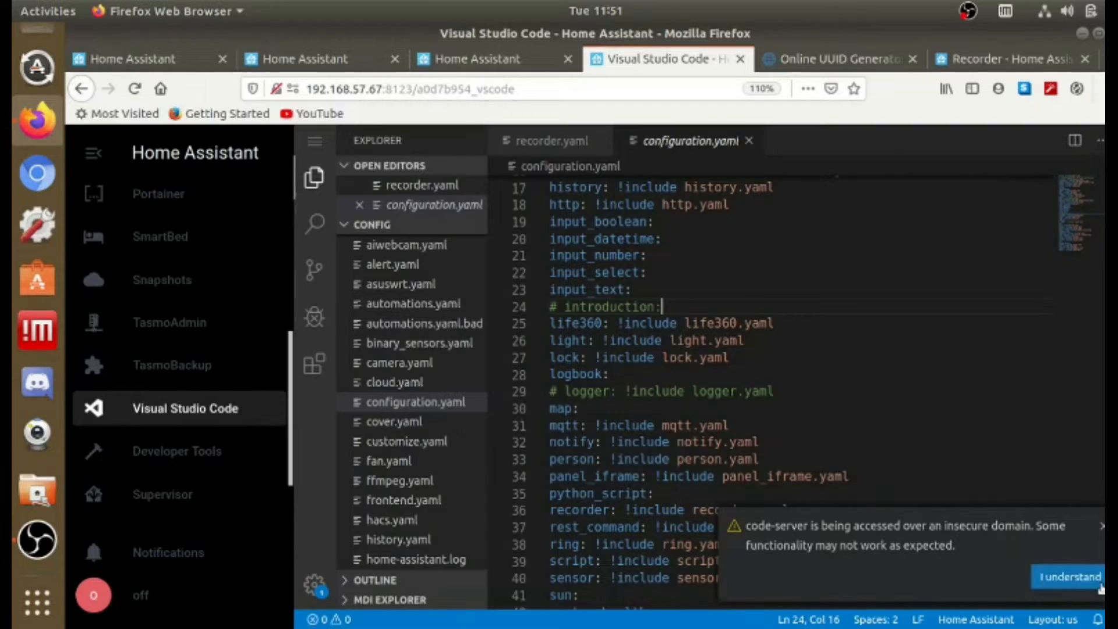
click(1068, 577)
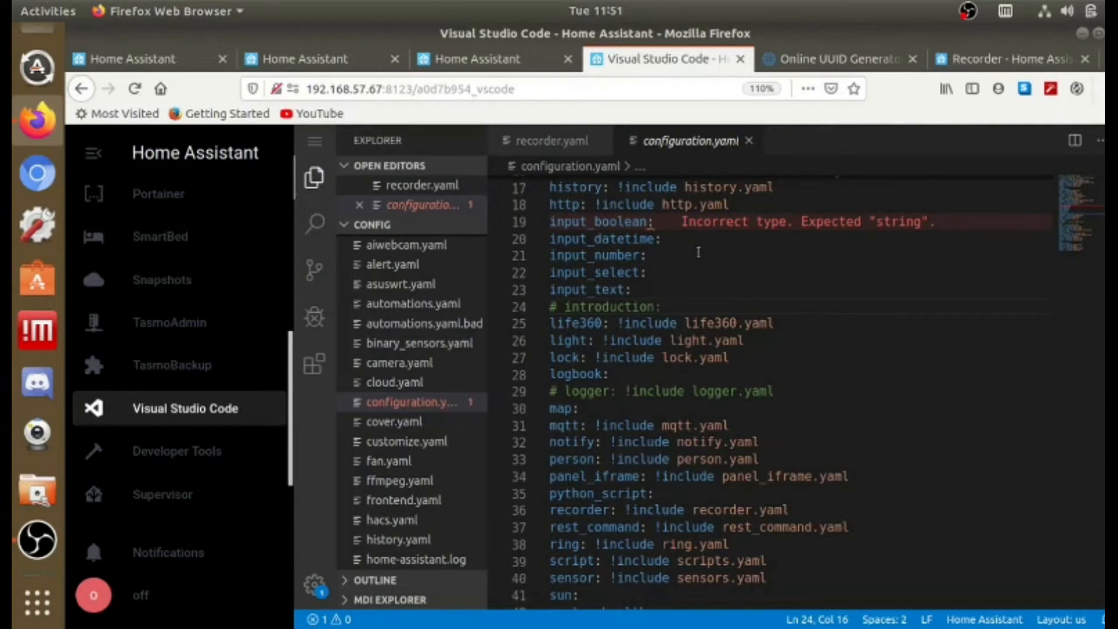
scroll(667, 221, up, 5)
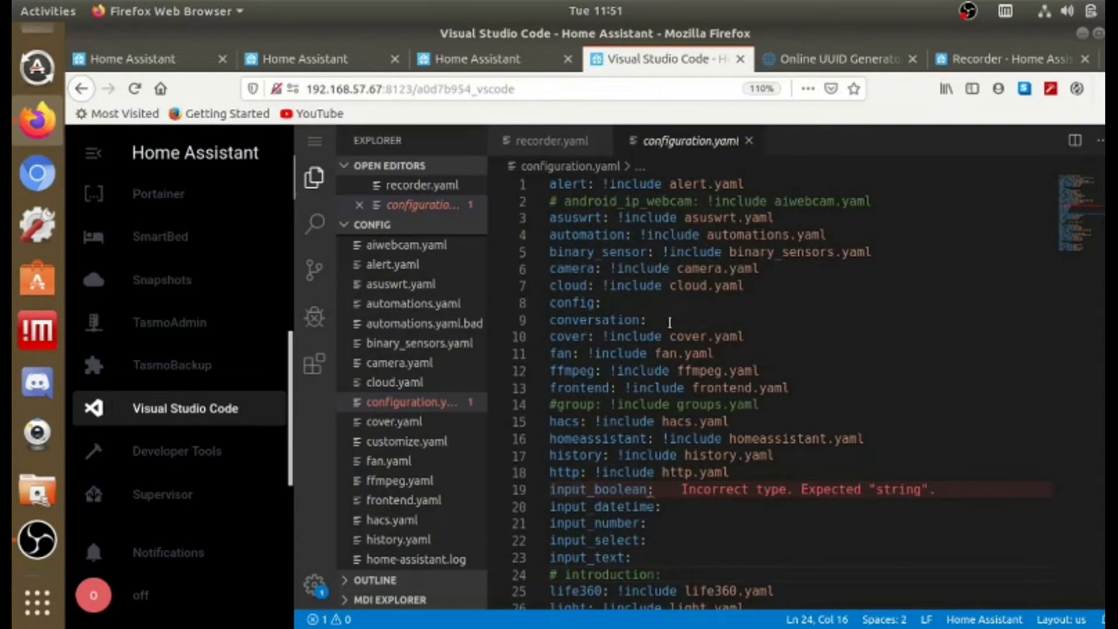
scroll(671, 316, down, 3)
scroll(668, 324, down, 5)
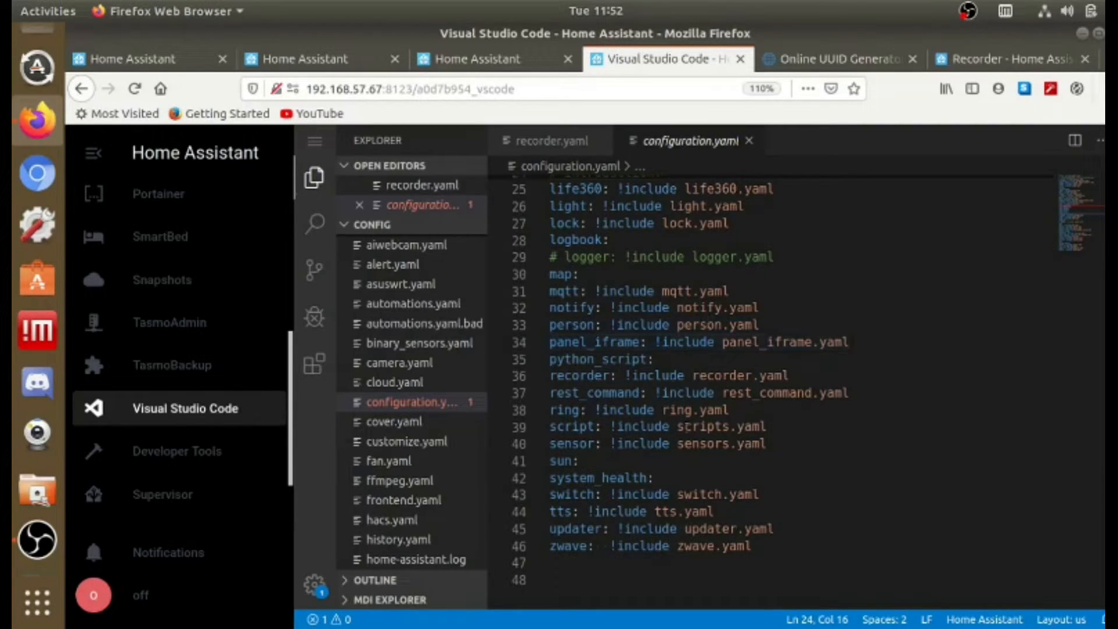
double_click(568, 307)
double_click(593, 376)
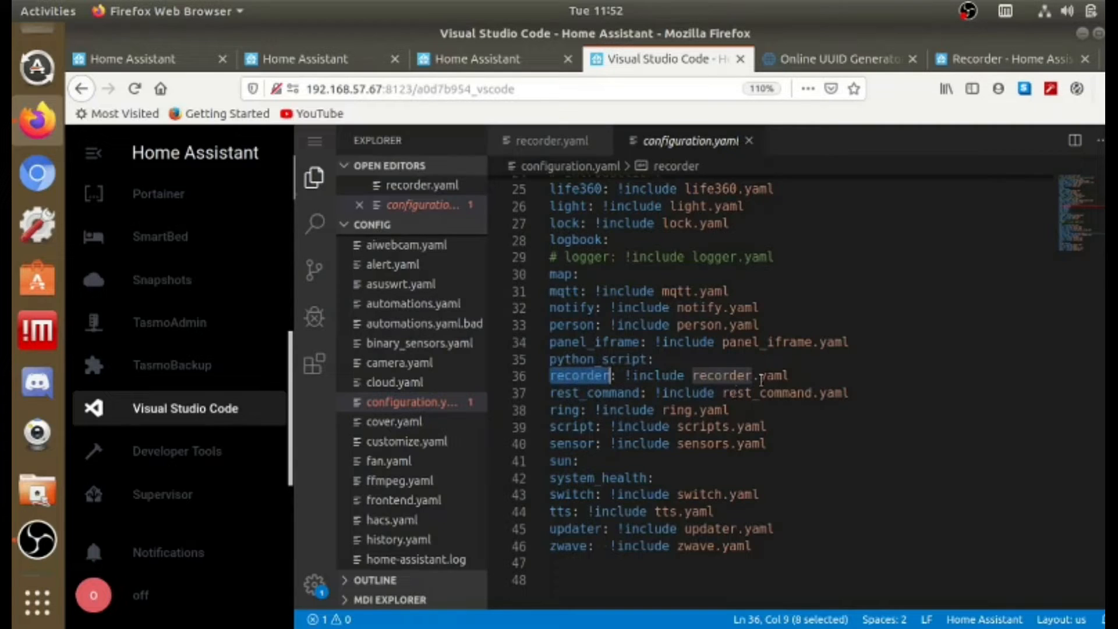
click(889, 301)
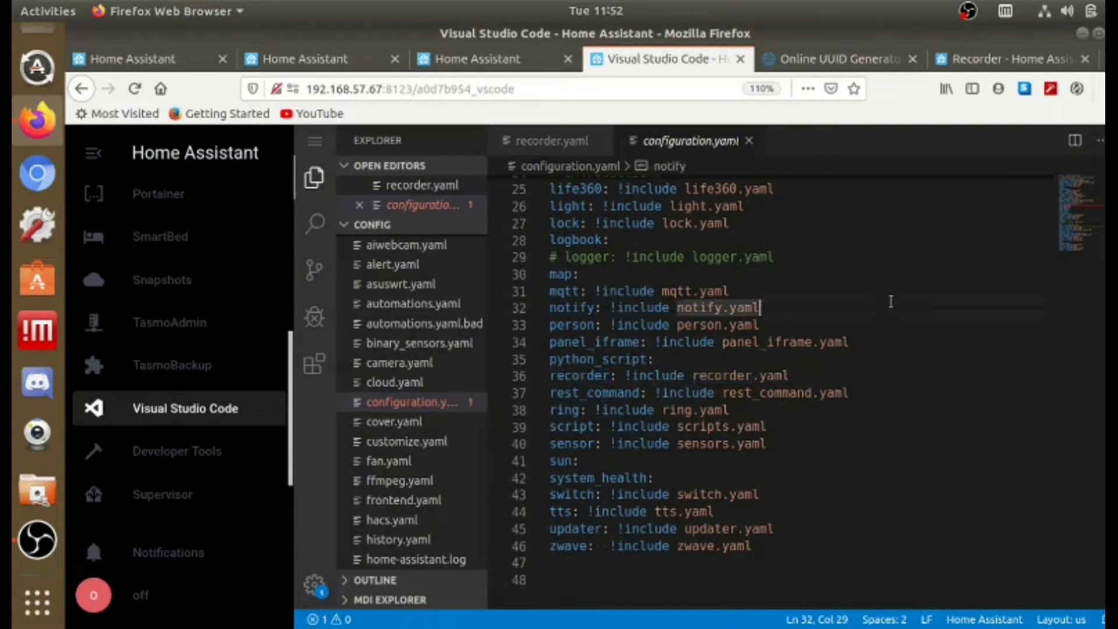
scroll(892, 300, up, 8)
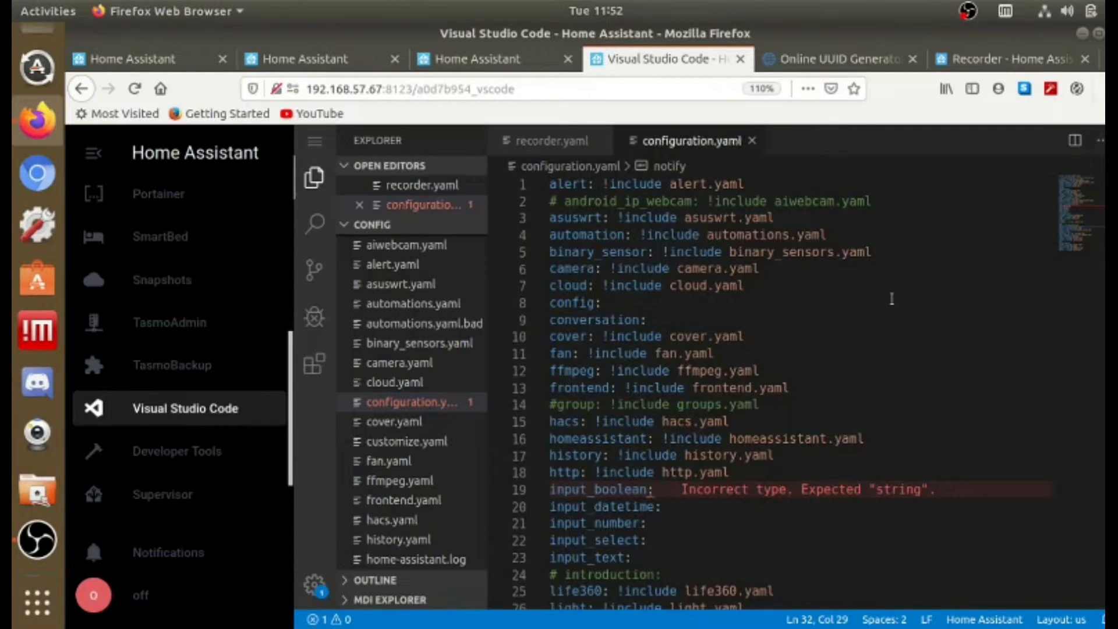
Return to recorder.yaml and uncomment the db_url line by removing its leading #.
click(544, 142)
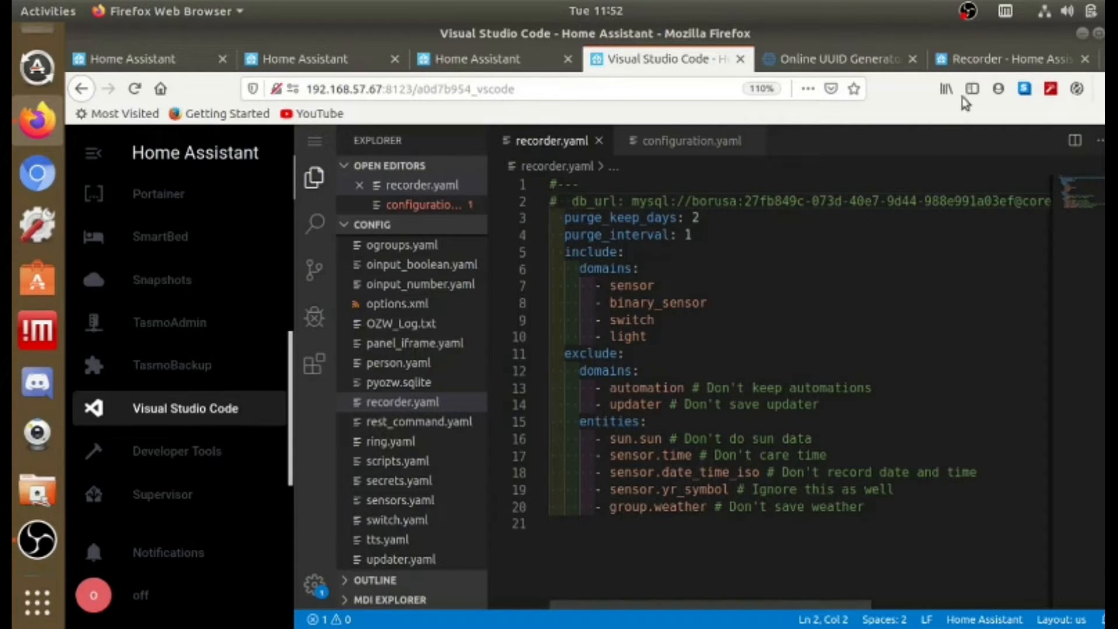
click(990, 60)
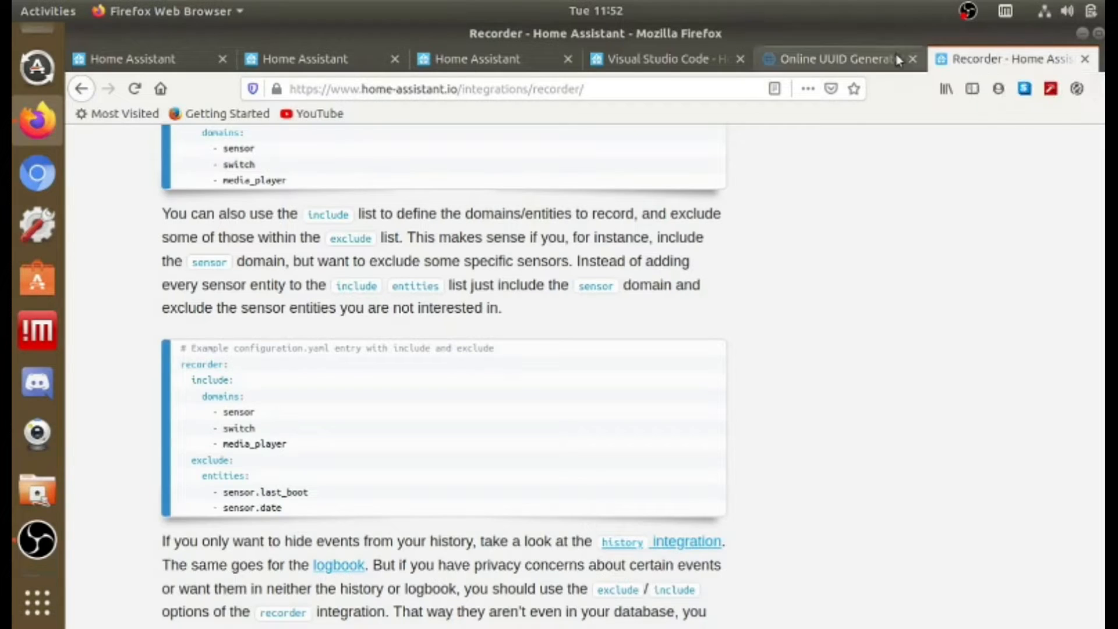
click(680, 62)
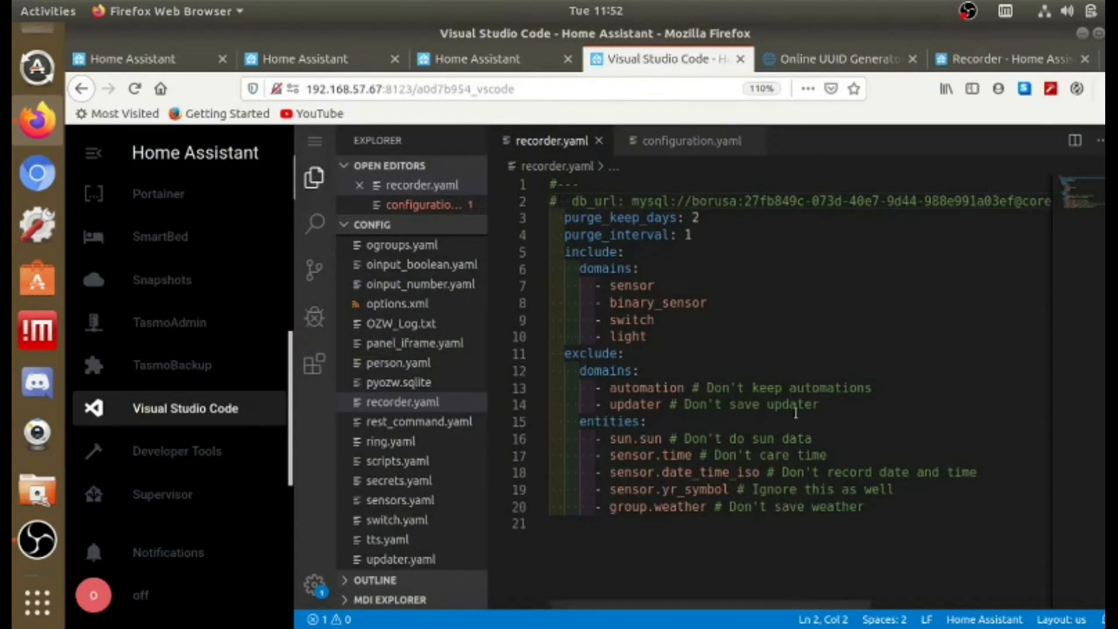
key(BackSpace)
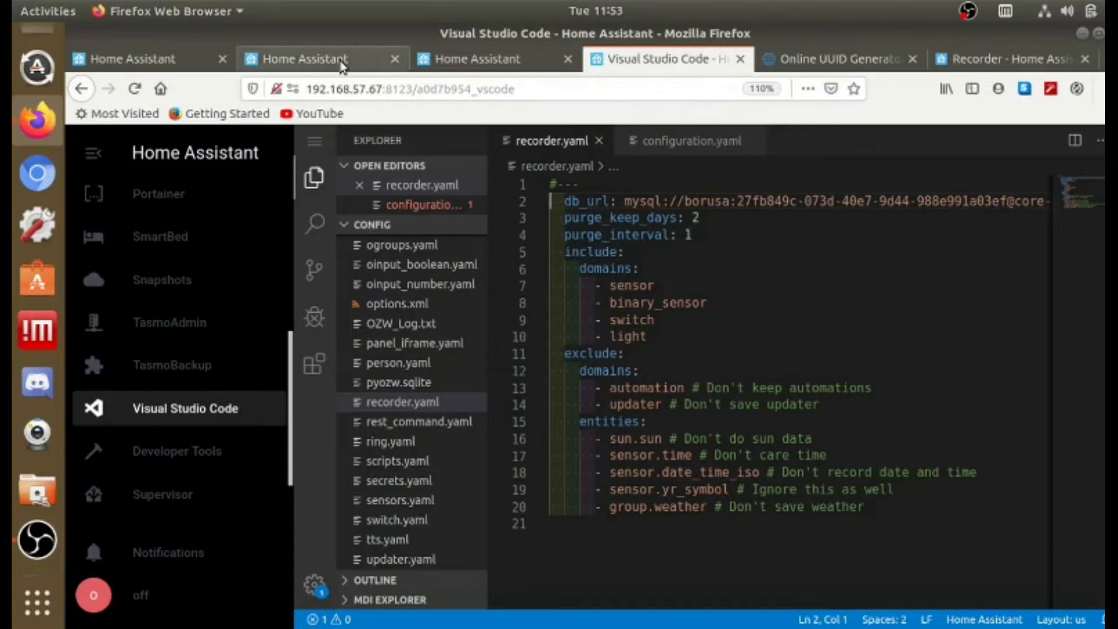
Try to copy the login password from the MariaDB add-on config.
click(372, 61)
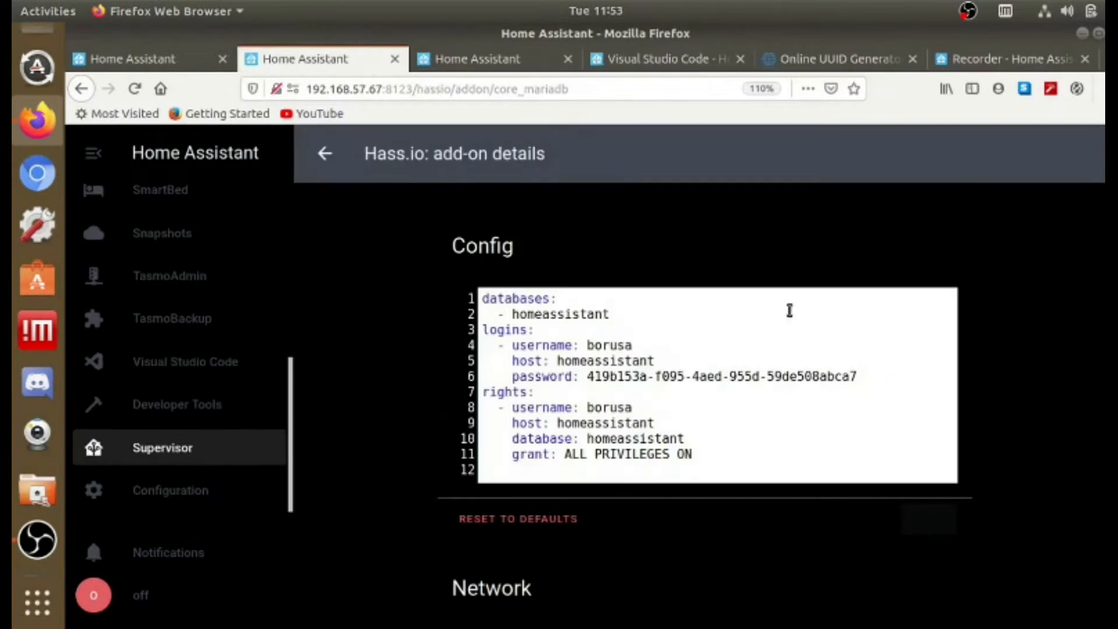
drag(856, 376, 587, 375)
right_click(607, 370)
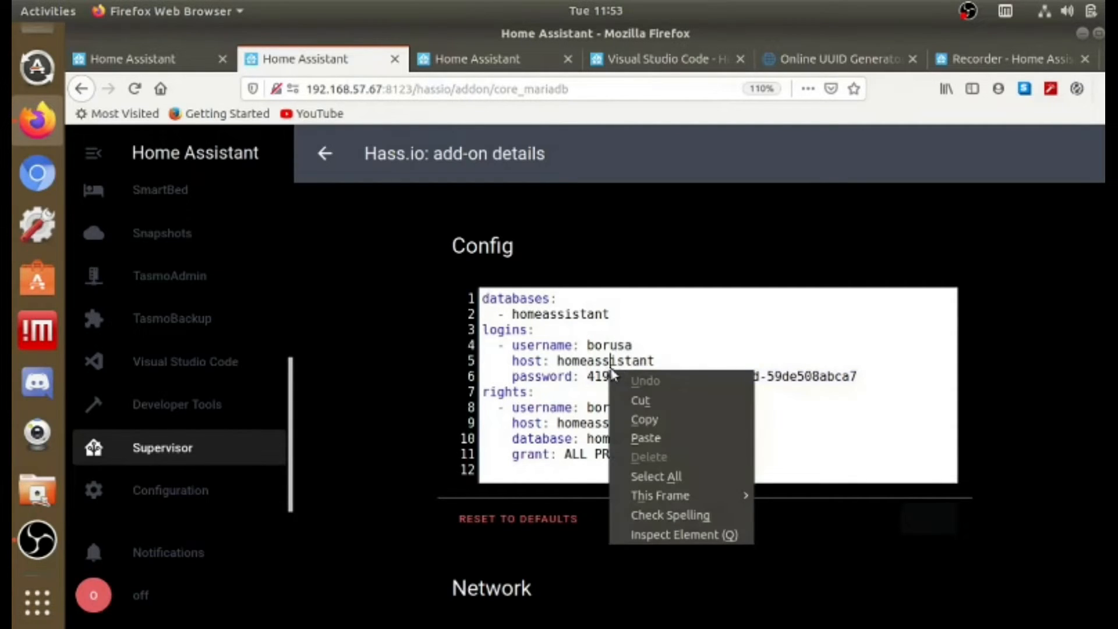
click(667, 421)
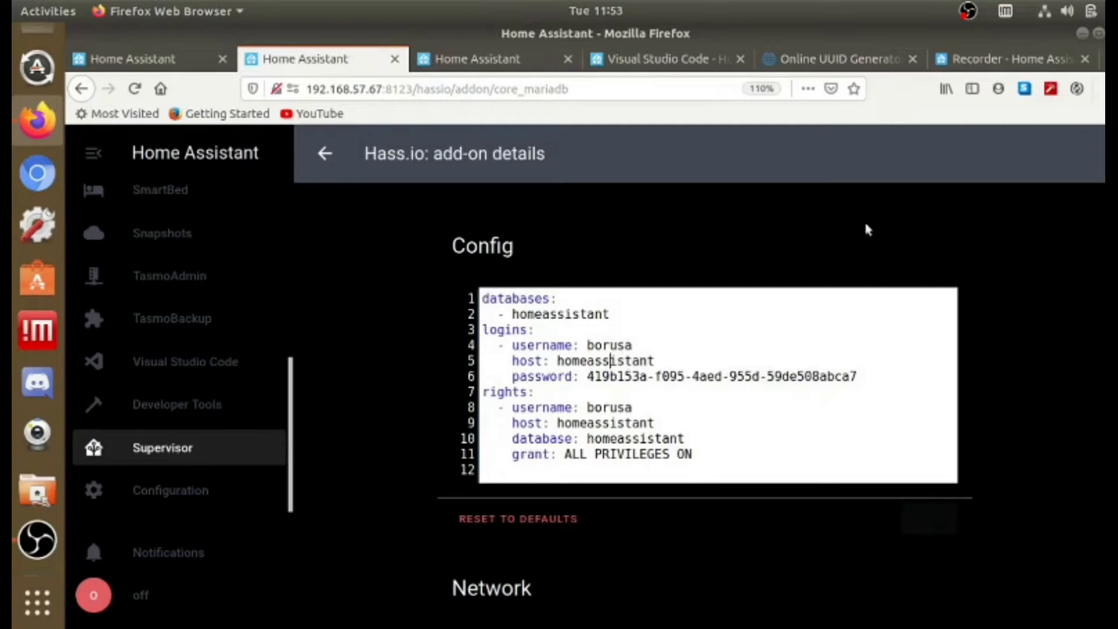
click(696, 61)
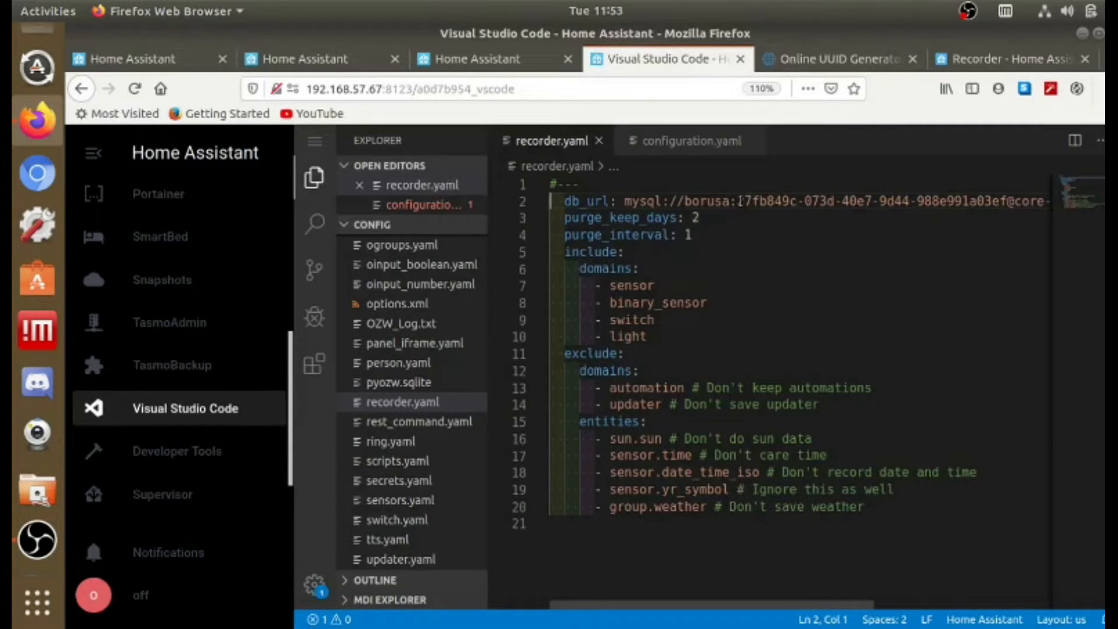
drag(738, 201, 1009, 202)
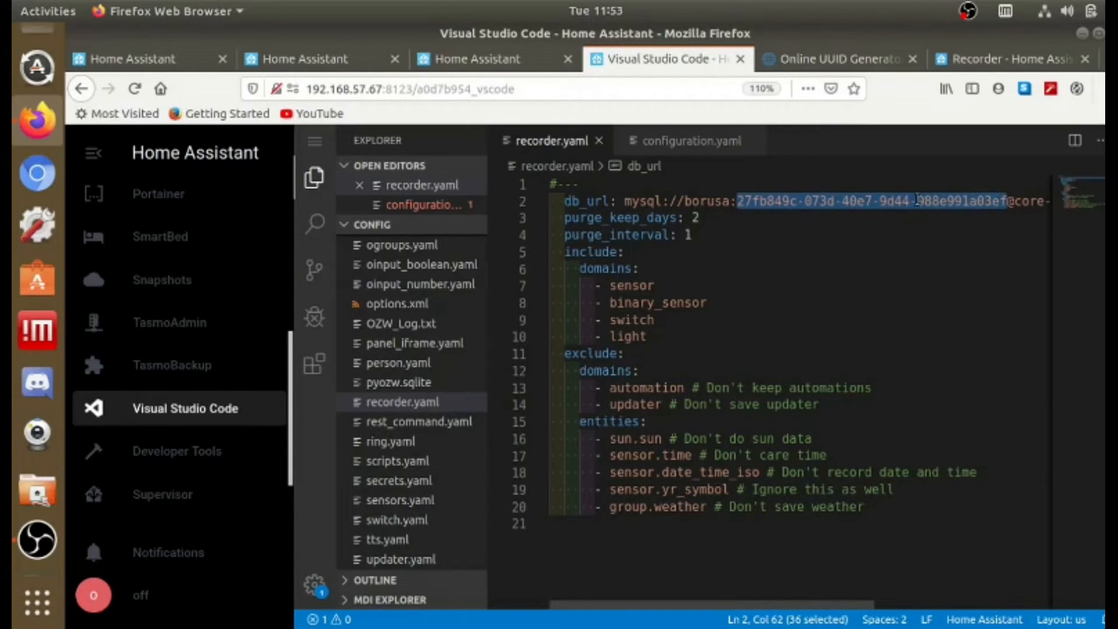
key(BackSpace)
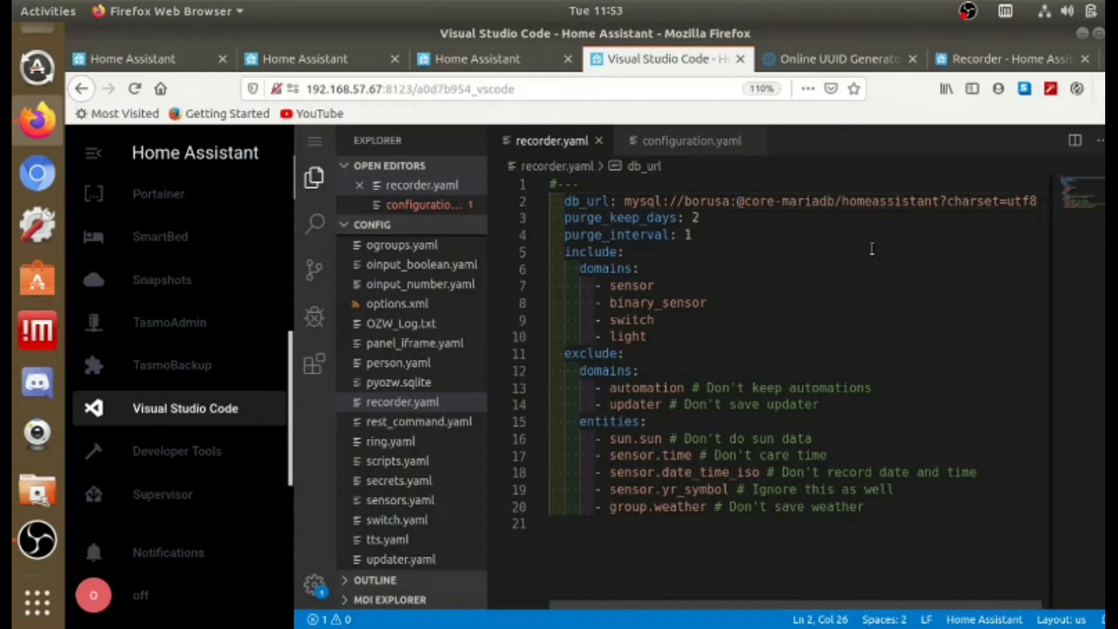
Try to paste the copied text at the password position in db_url, and undo the paste.
key(ctrl+v)
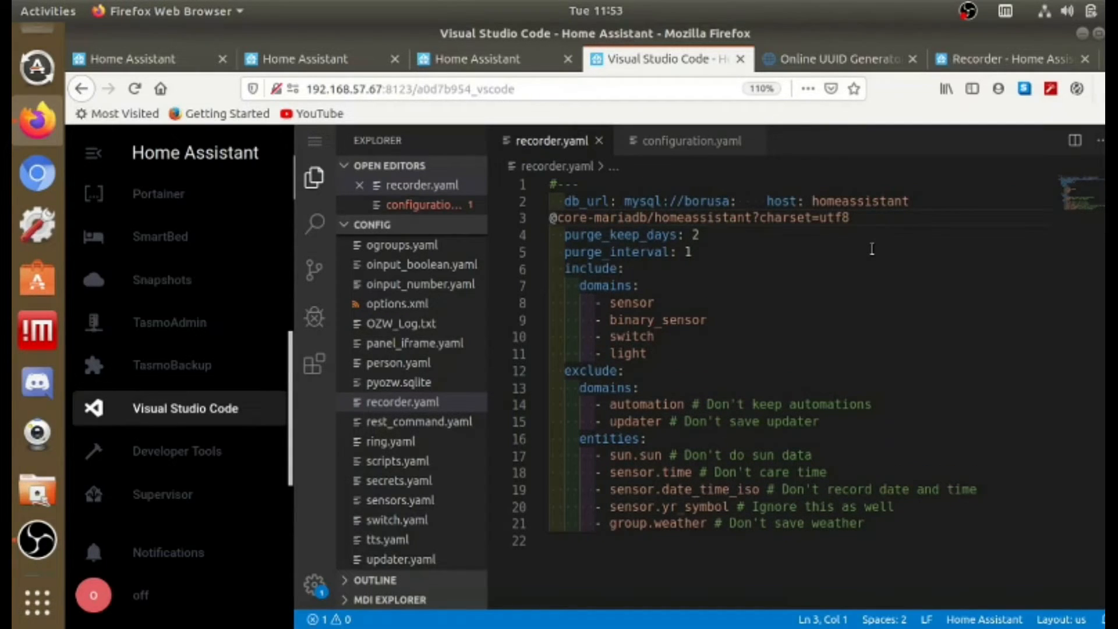
key(ctrl+z)
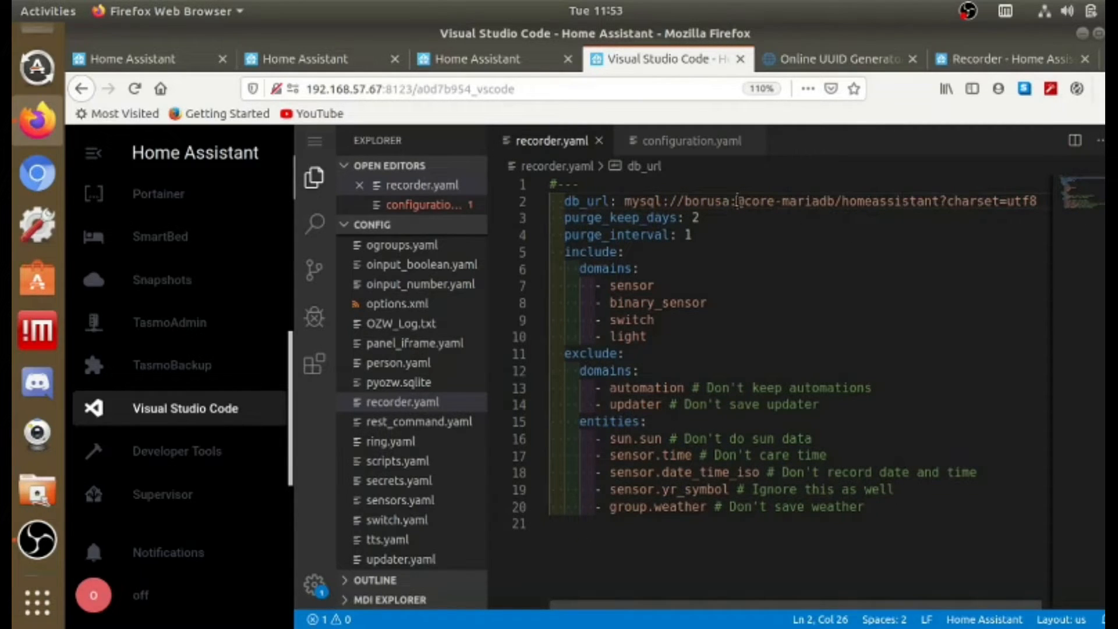
right_click(737, 201)
click(774, 161)
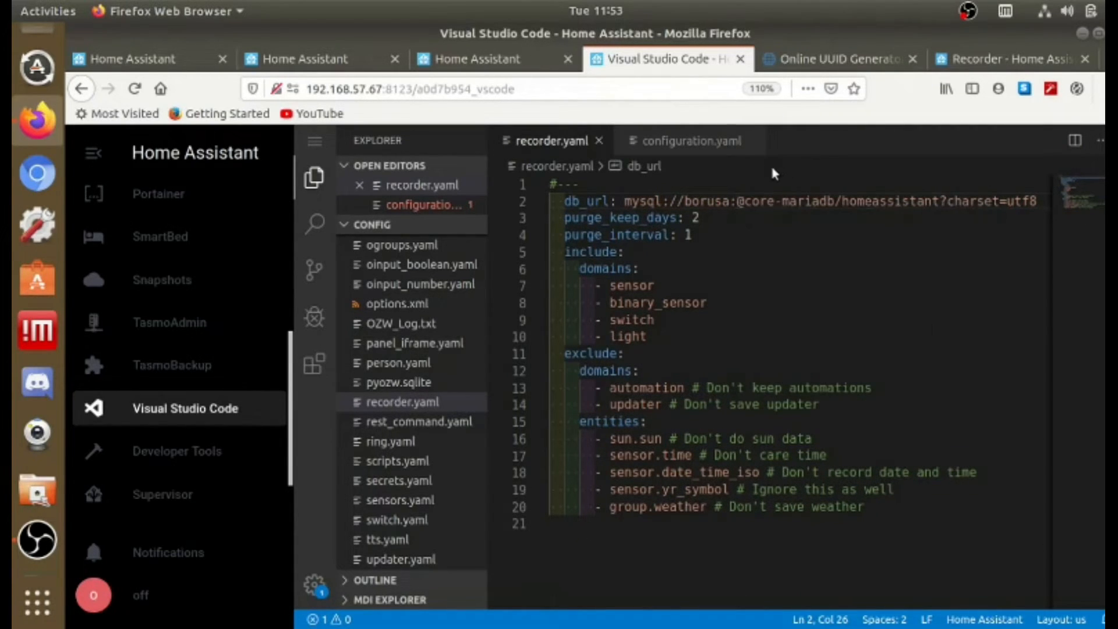
right_click(793, 259)
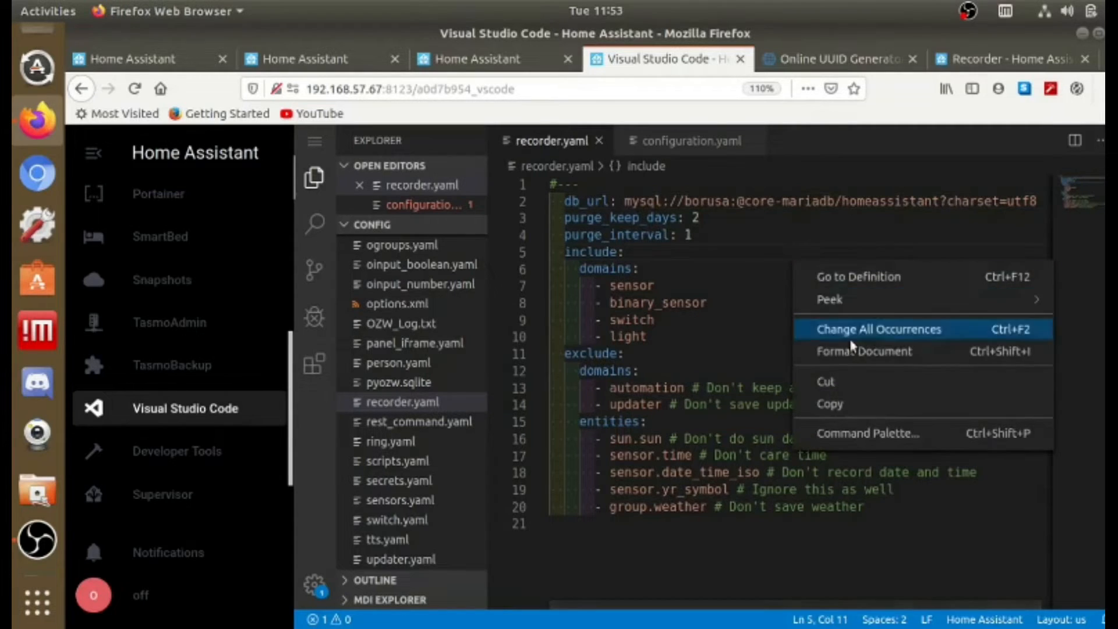
click(844, 165)
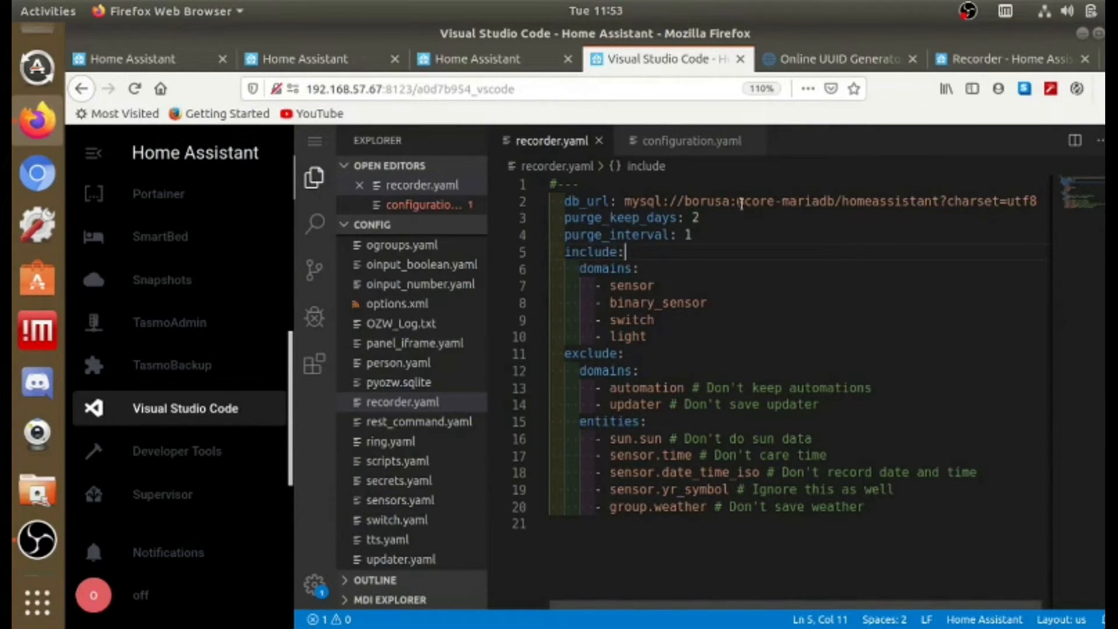
drag(734, 201, 1037, 201)
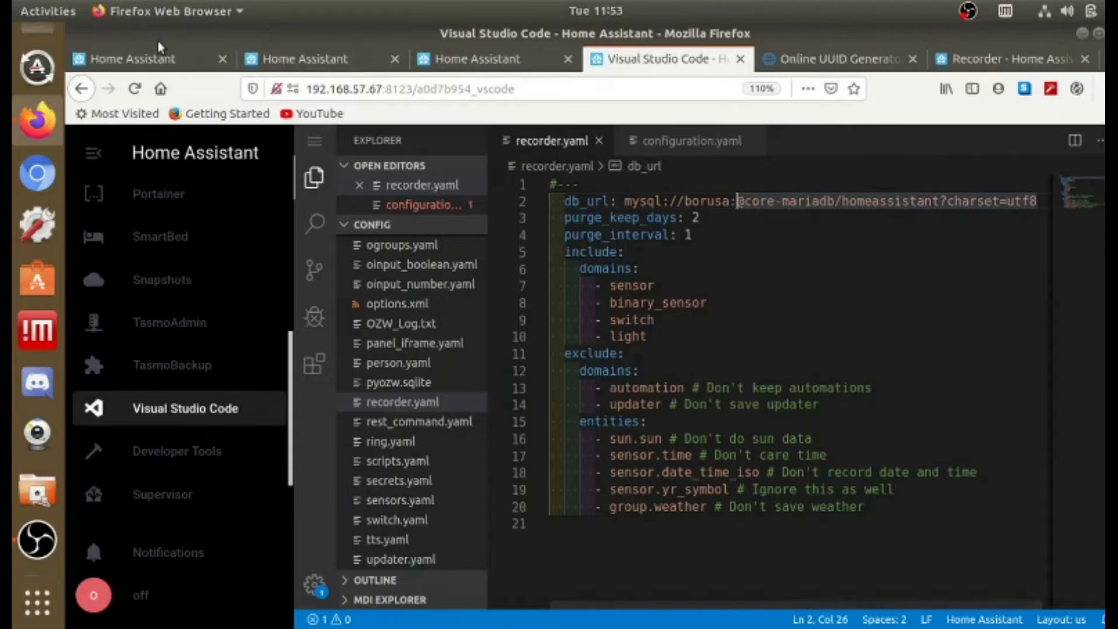
Copy the generated Version 4 UUID used as the MariaDB login password from the Online UUID Generator page.
click(284, 65)
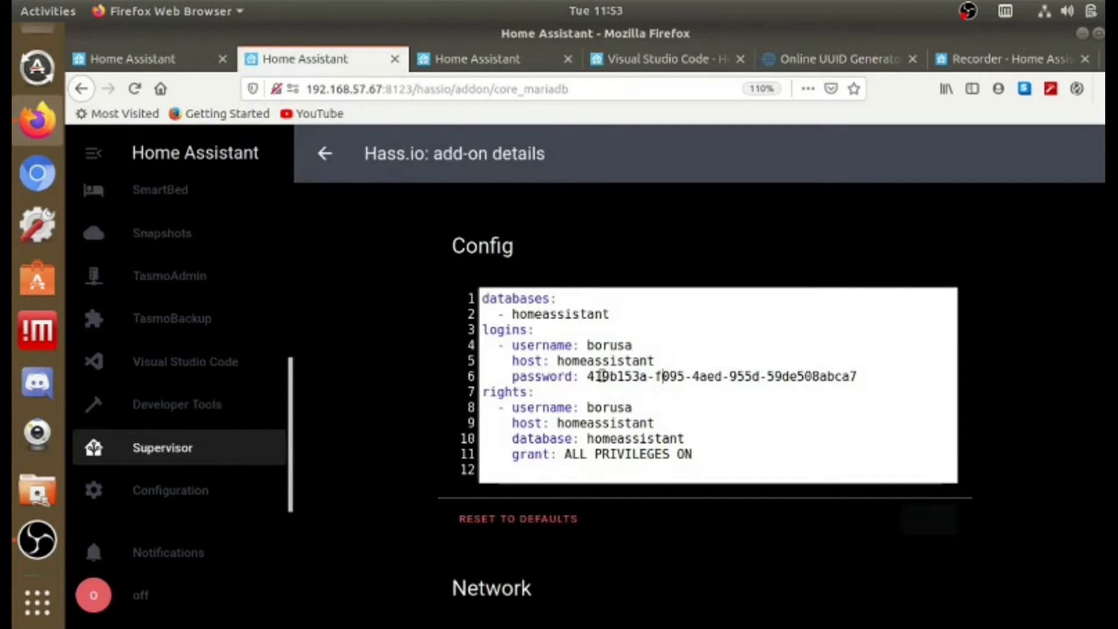
drag(588, 377, 849, 377)
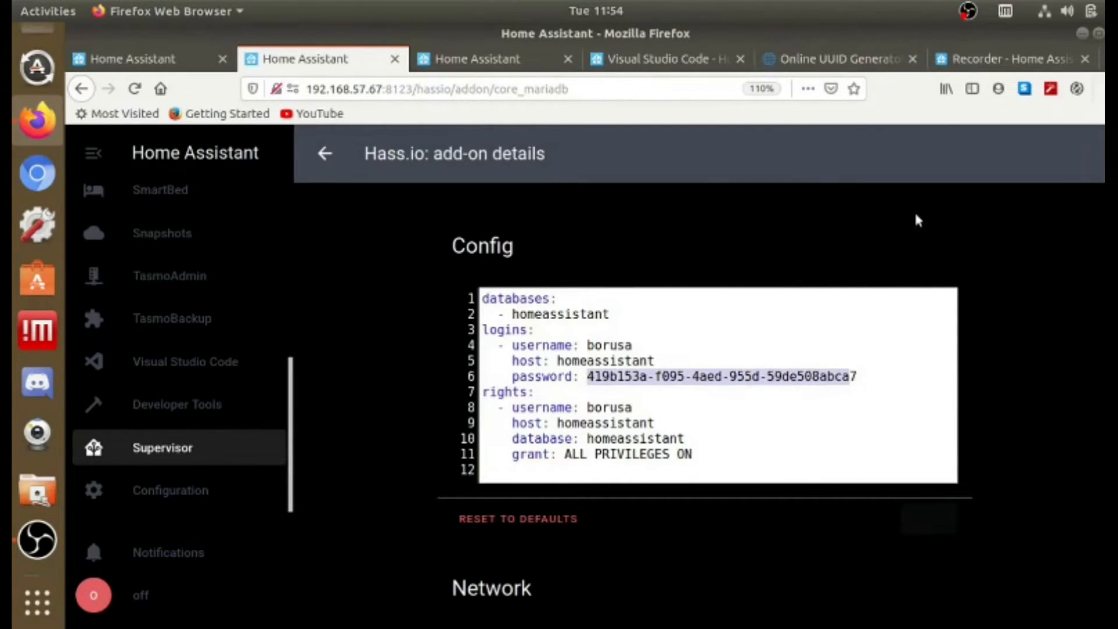
click(852, 59)
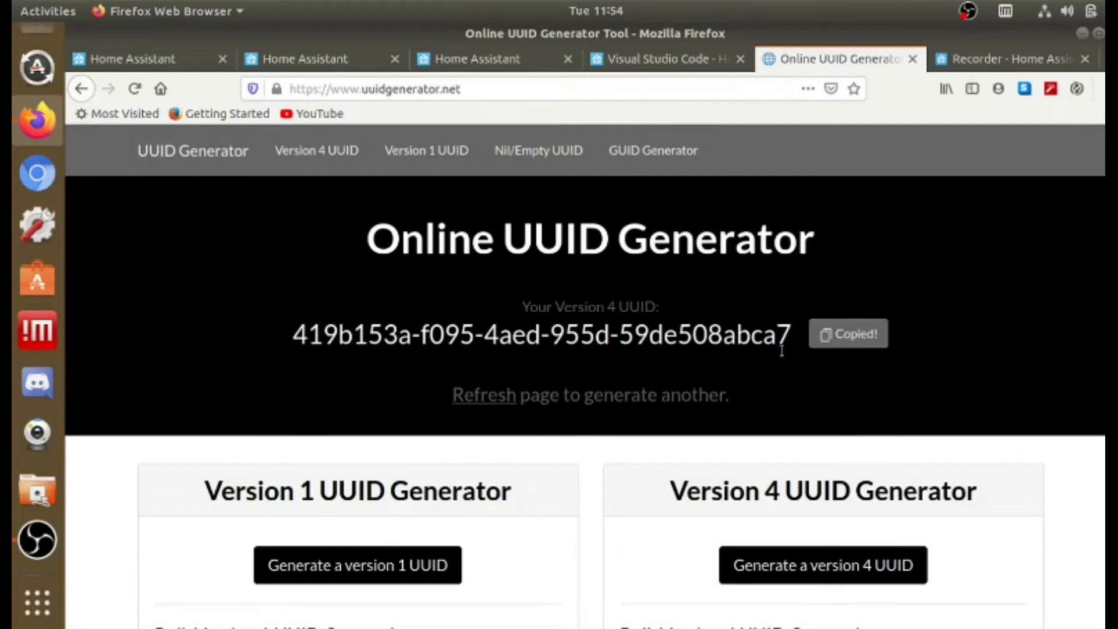
drag(790, 330, 297, 339)
right_click(297, 340)
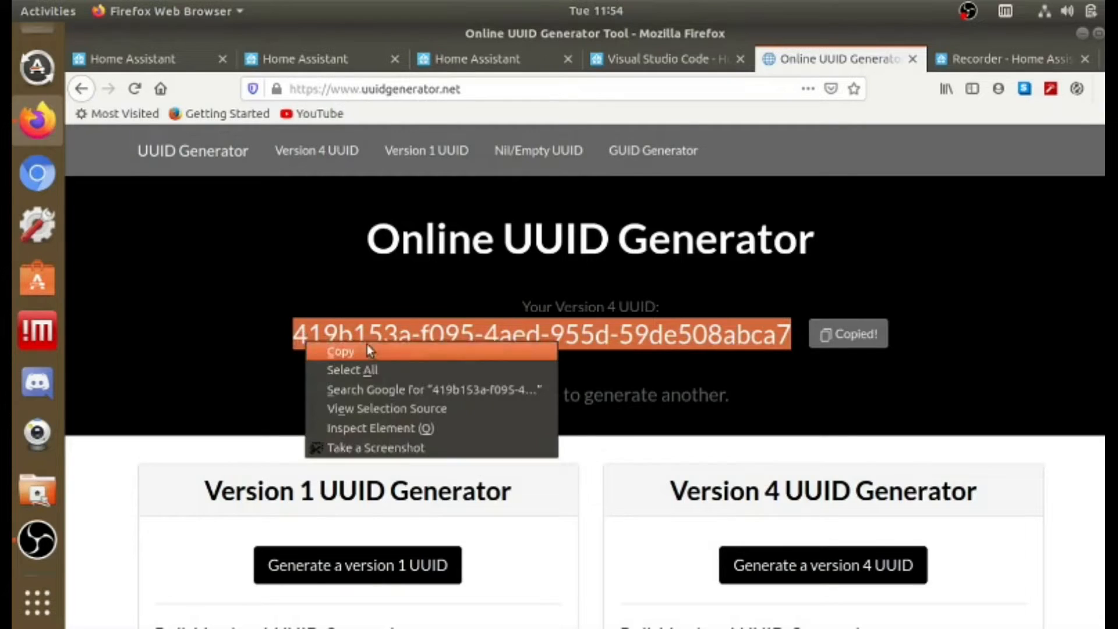
click(320, 351)
click(699, 62)
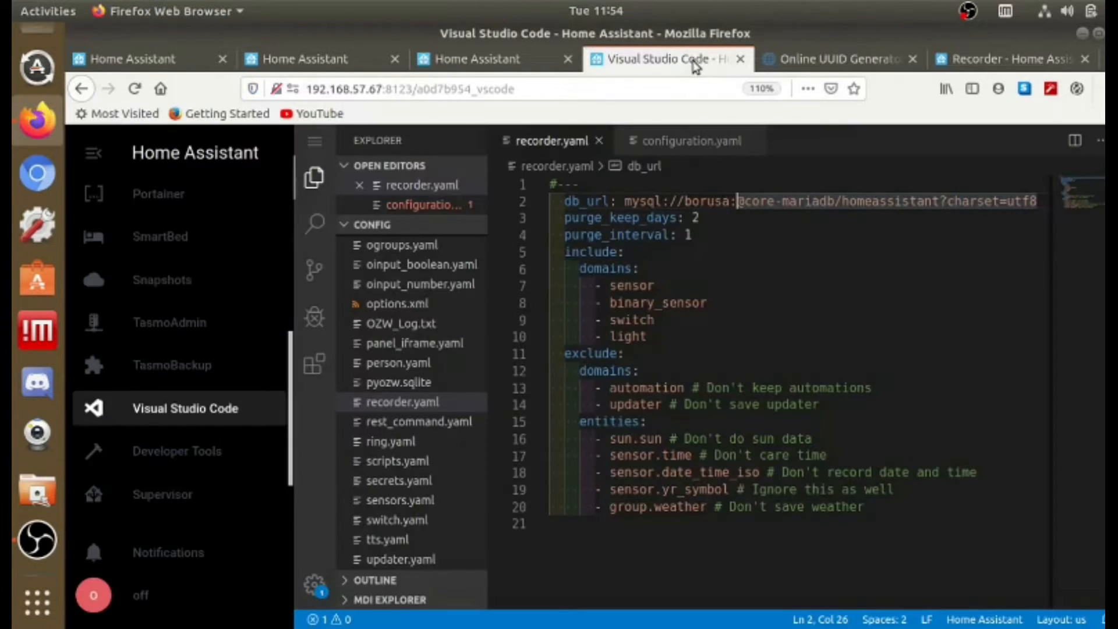
click(735, 201)
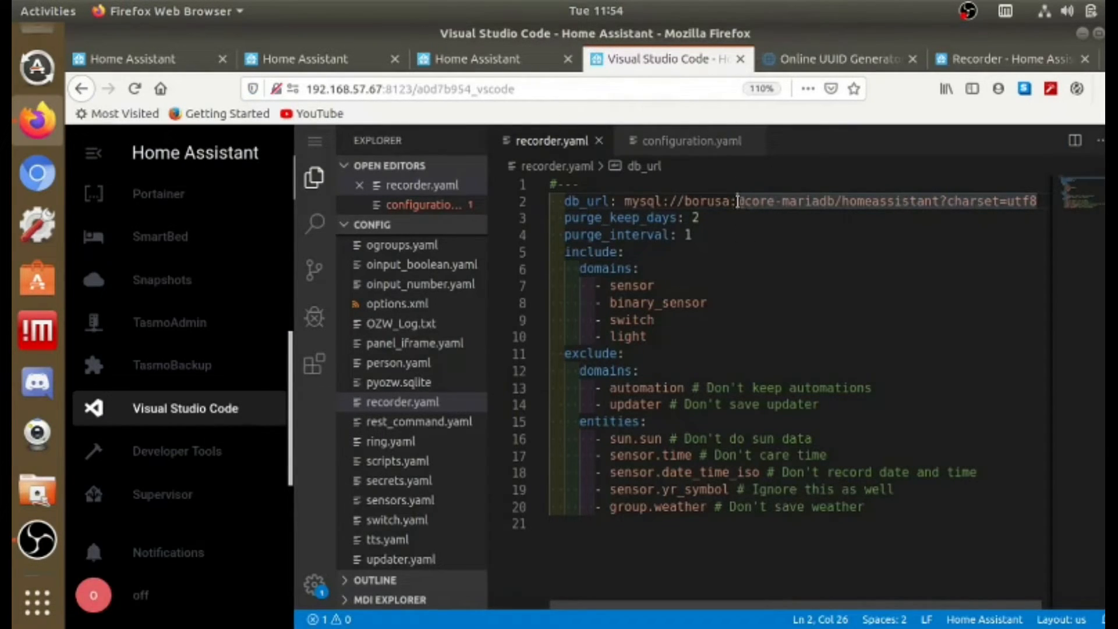
right_click(737, 202)
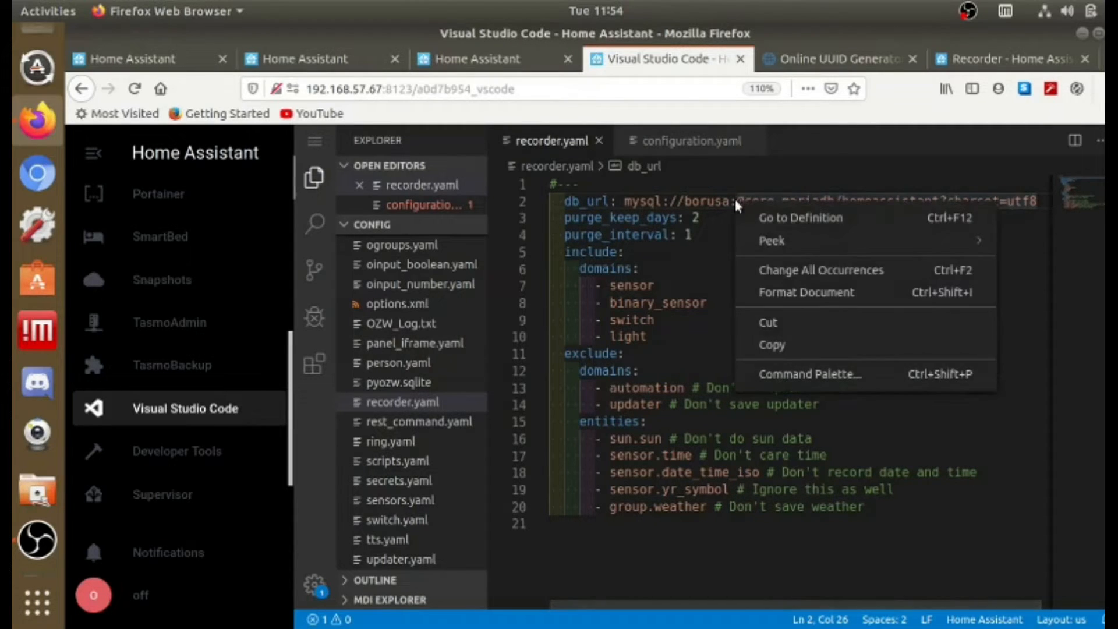
mouse_move(774, 240)
click(795, 149)
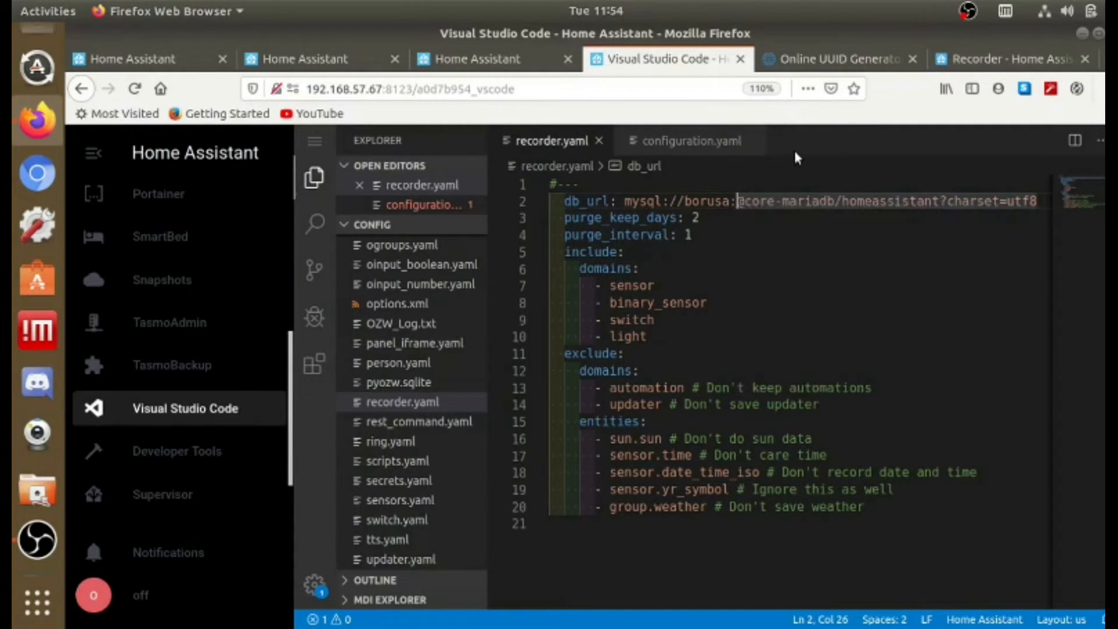
key(ctrl+v)
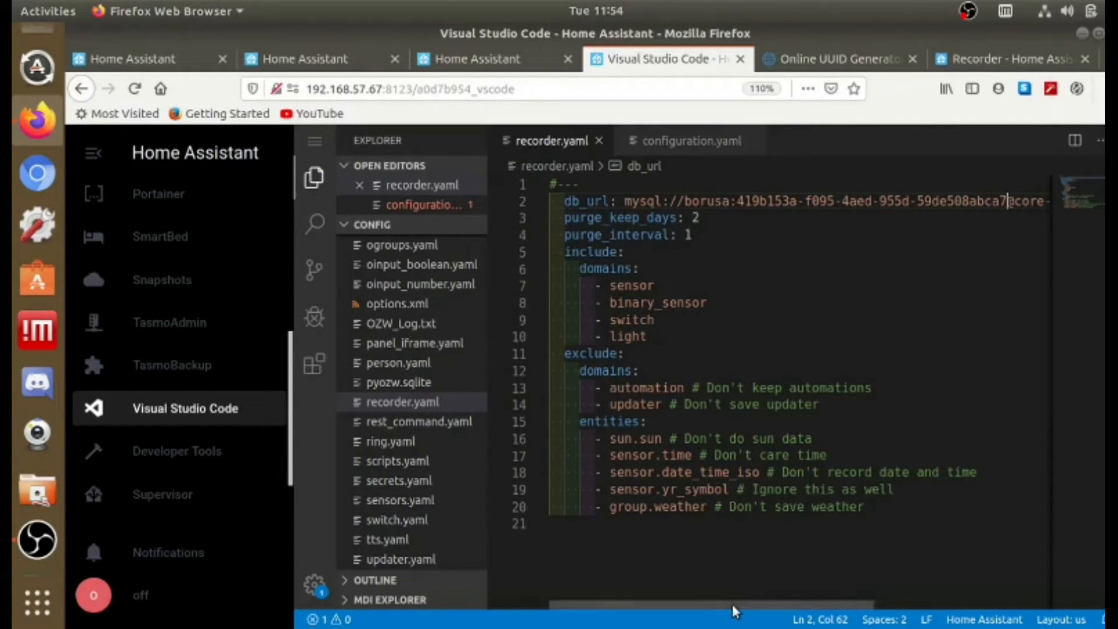
click(94, 154)
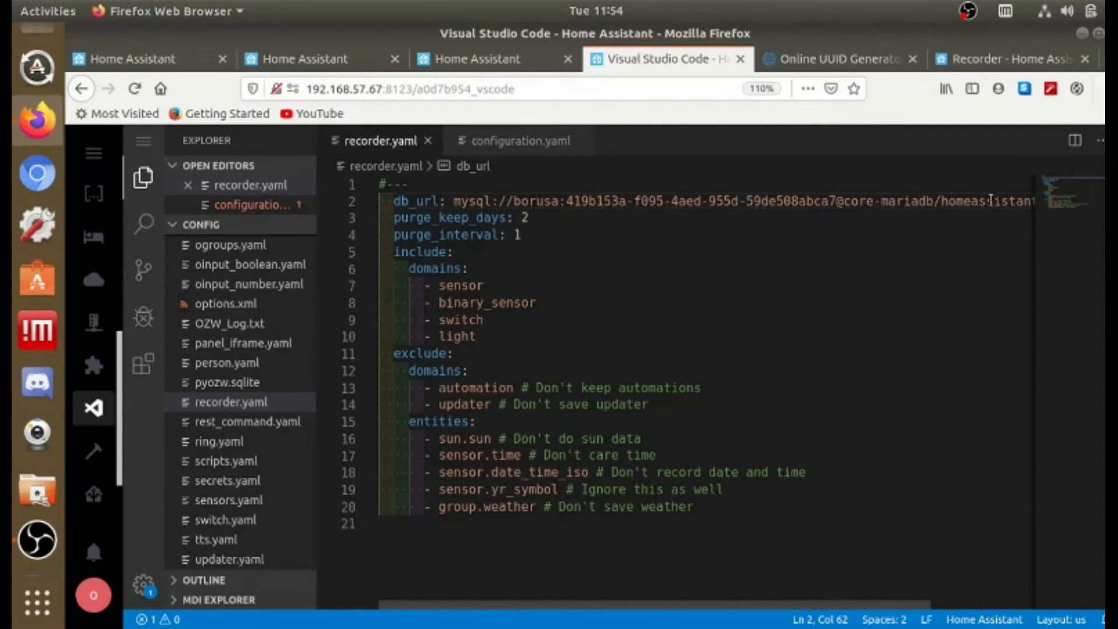
drag(815, 605, 704, 611)
key(ctrl+s)
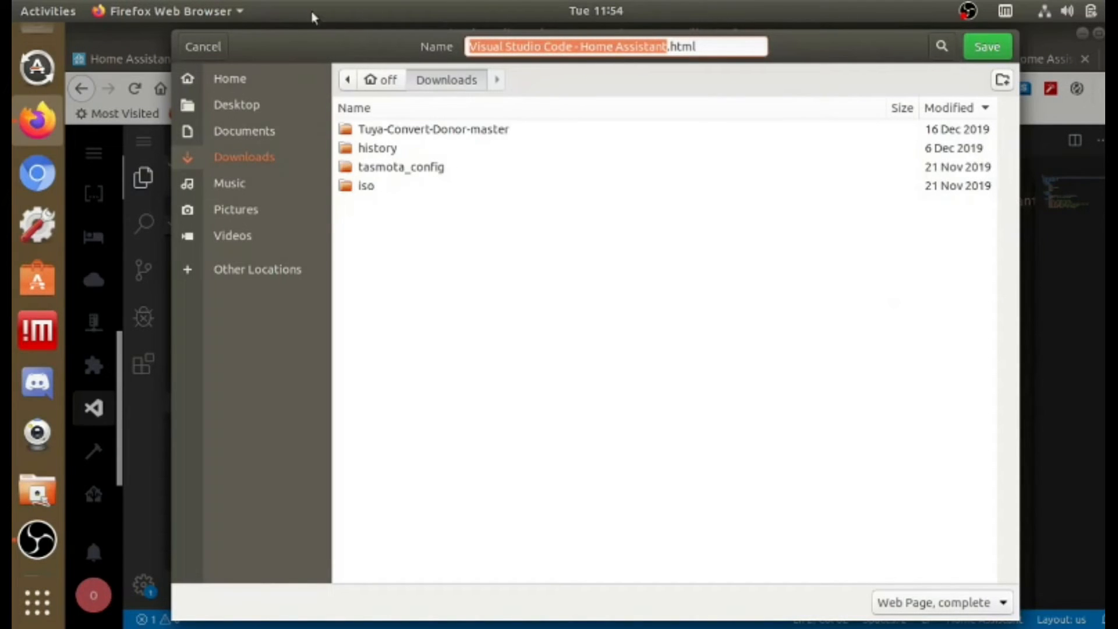
click(207, 49)
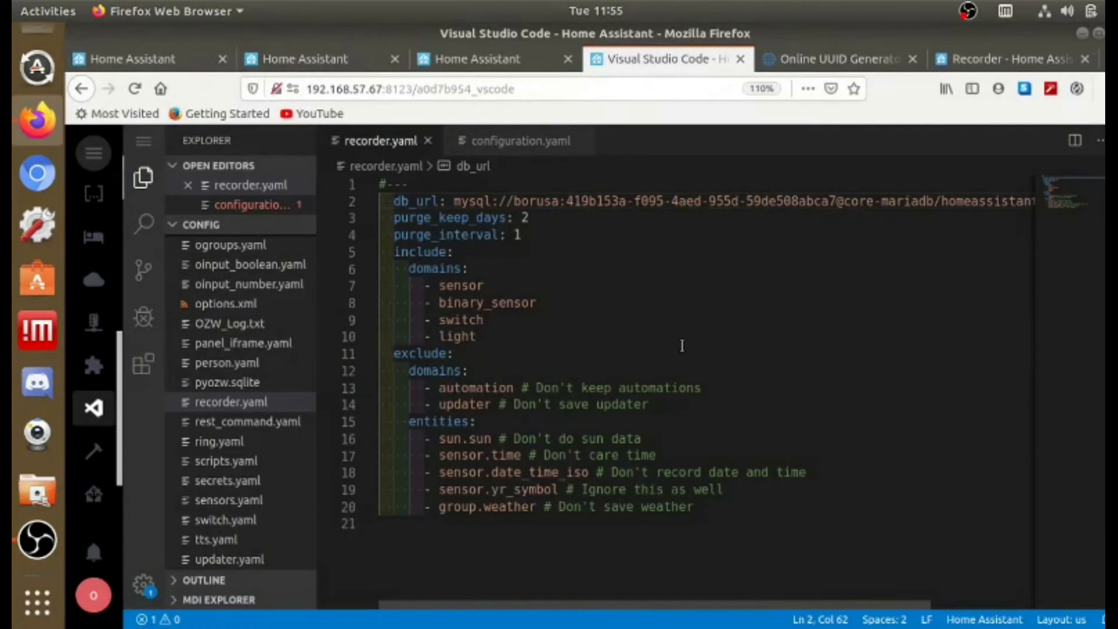
click(682, 327)
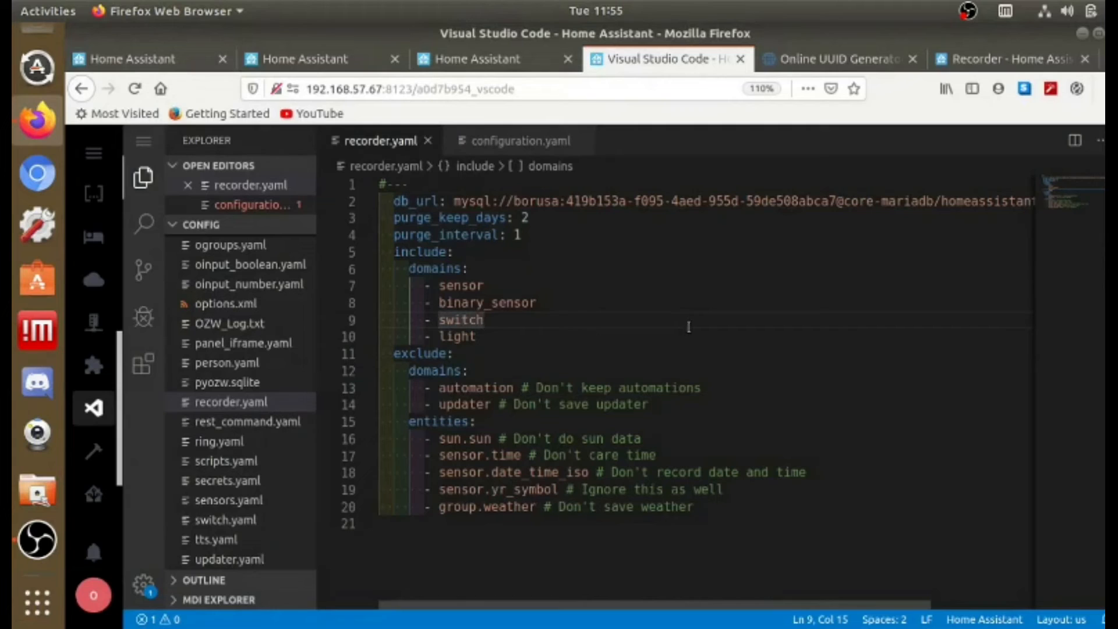
click(701, 329)
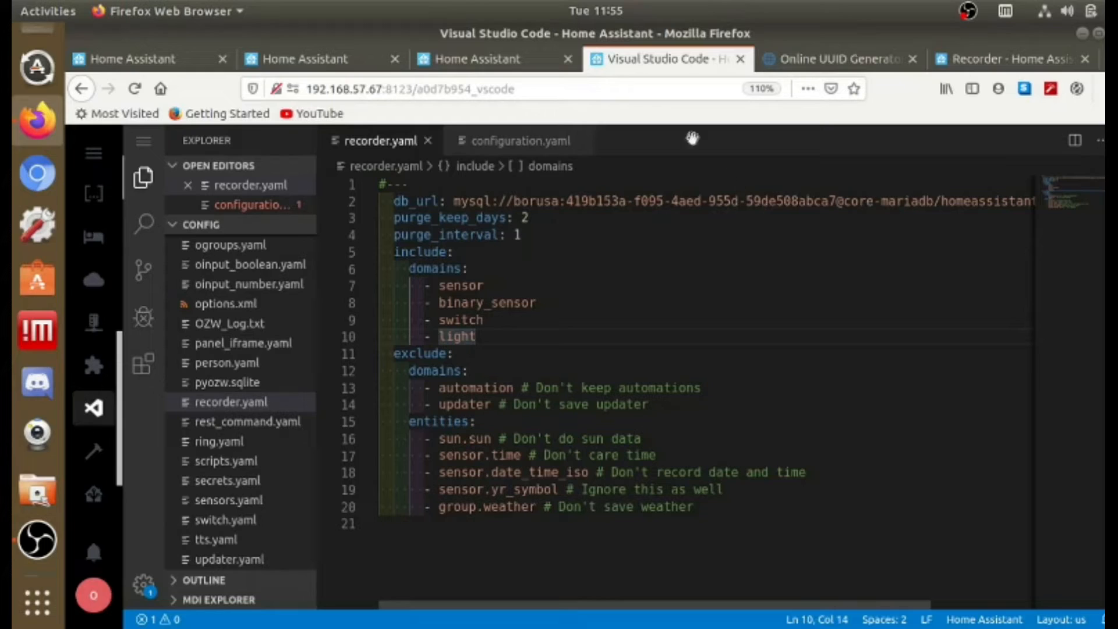
Compare the login details in the MariaDB add-on config with those in the db_url line of recorder.yaml.
click(344, 58)
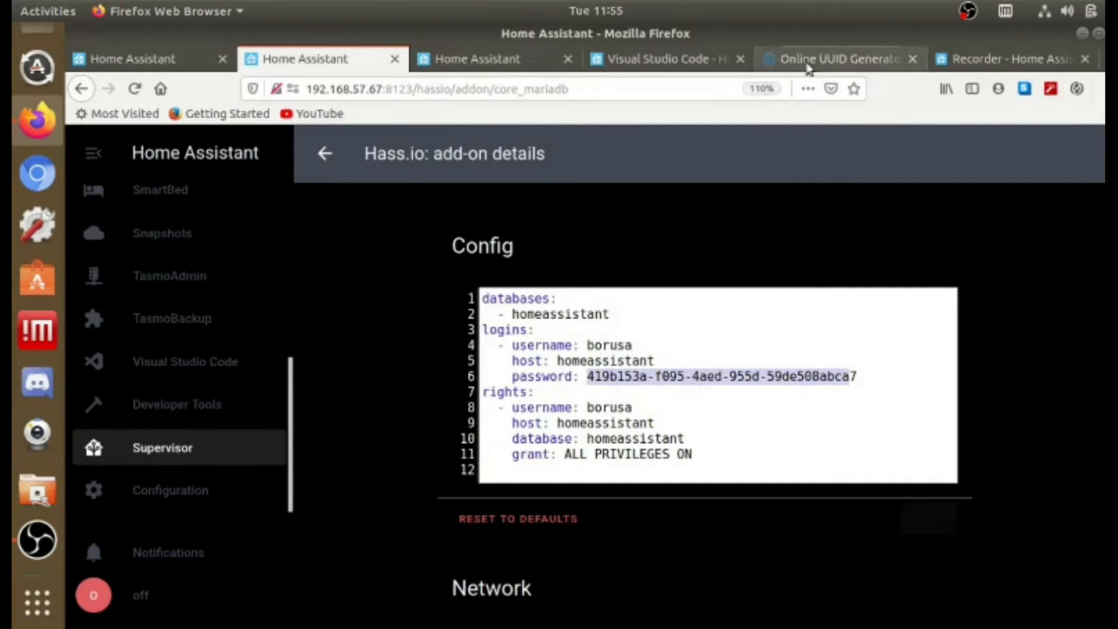
click(697, 61)
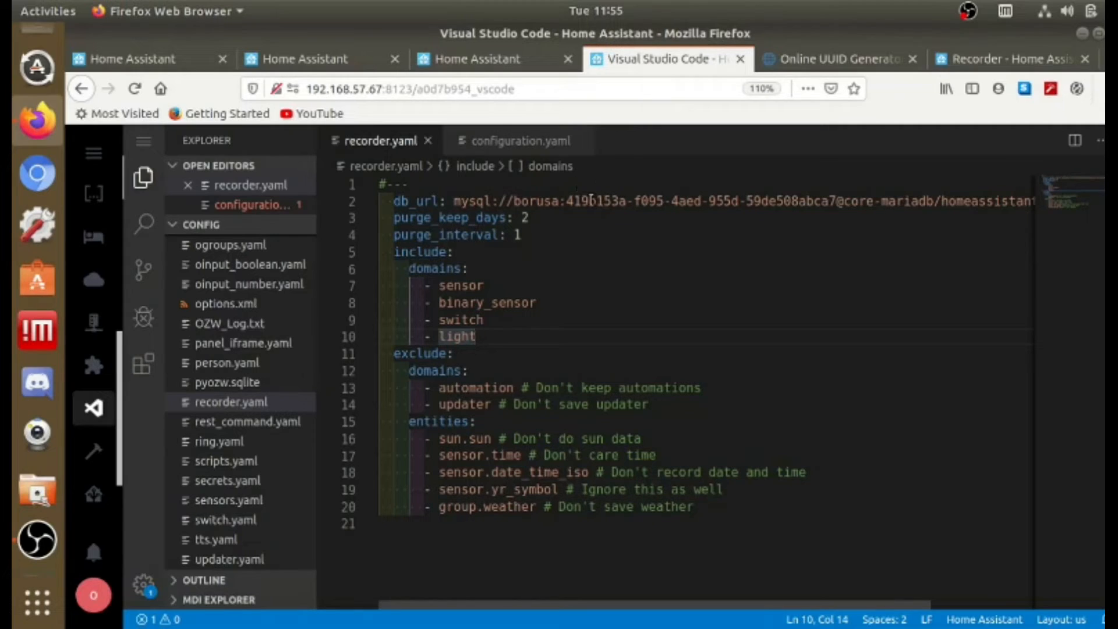
click(349, 60)
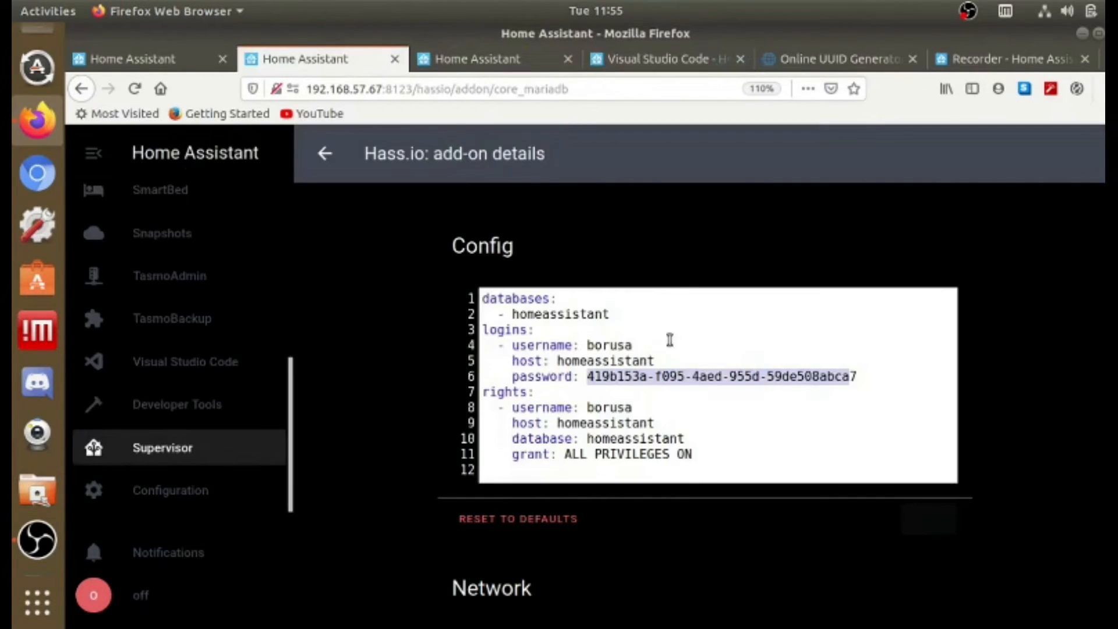
click(874, 411)
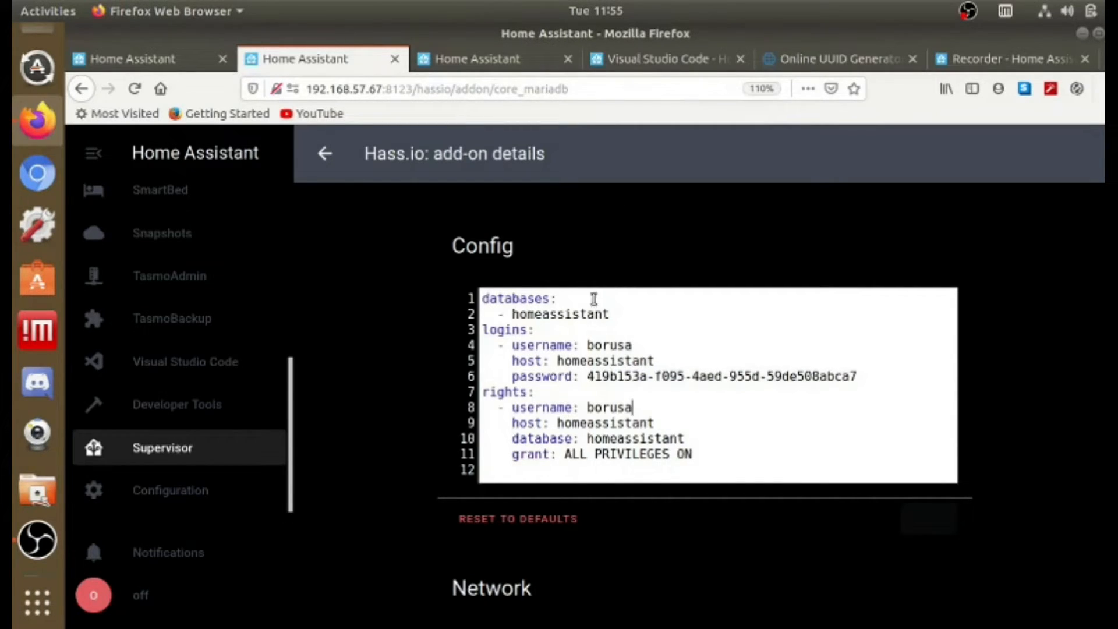
Validate the configuration in Server Controls and restart the Home Assistant server.
click(474, 58)
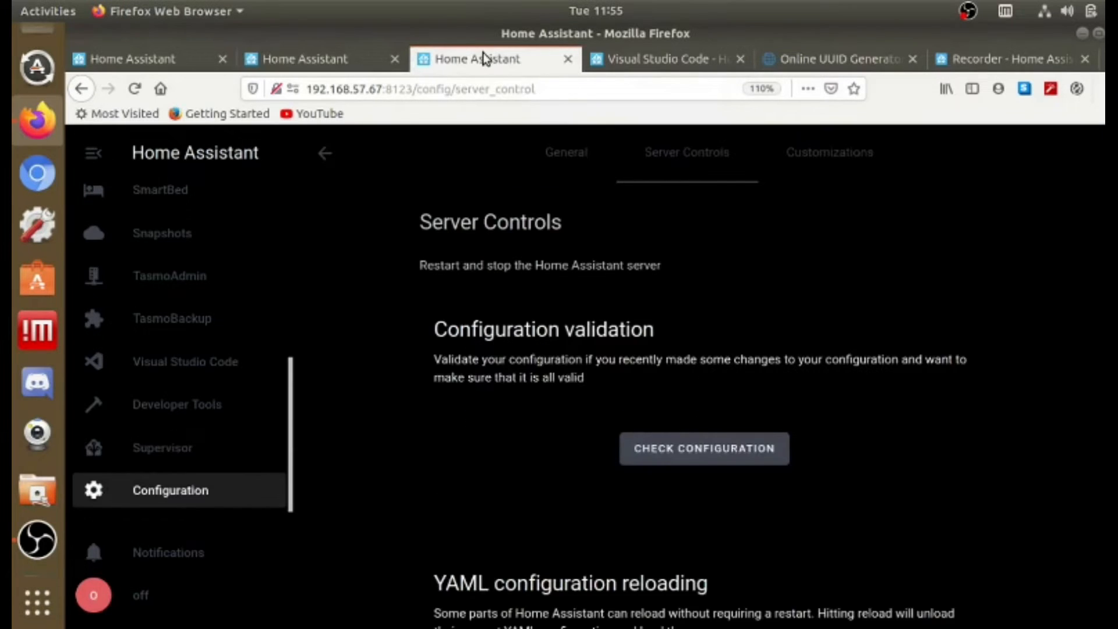
click(681, 457)
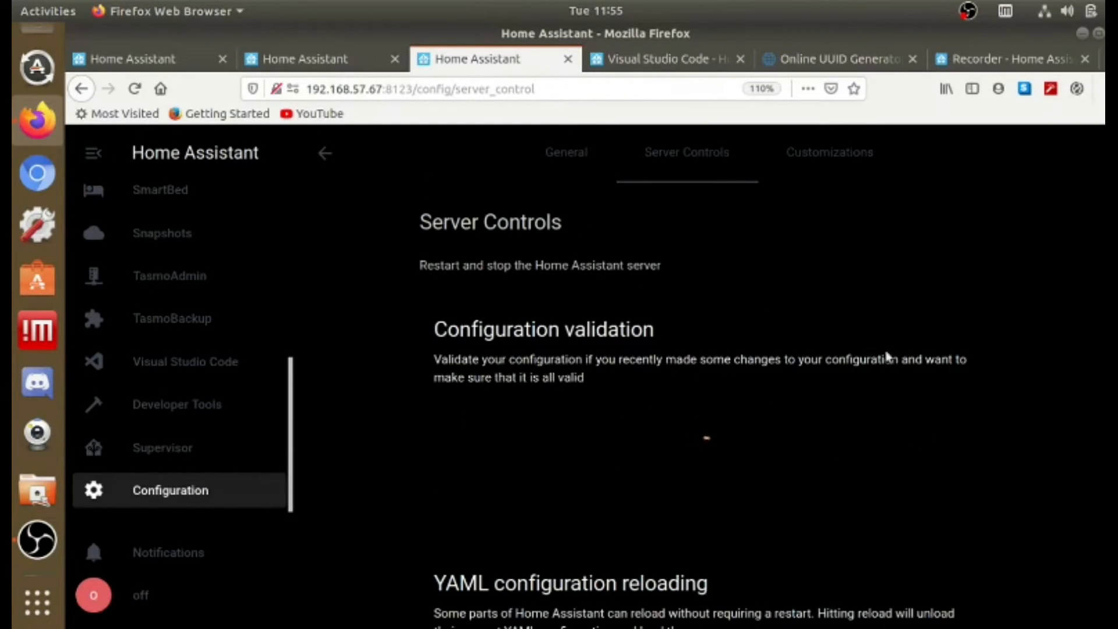
scroll(927, 379, down, 3)
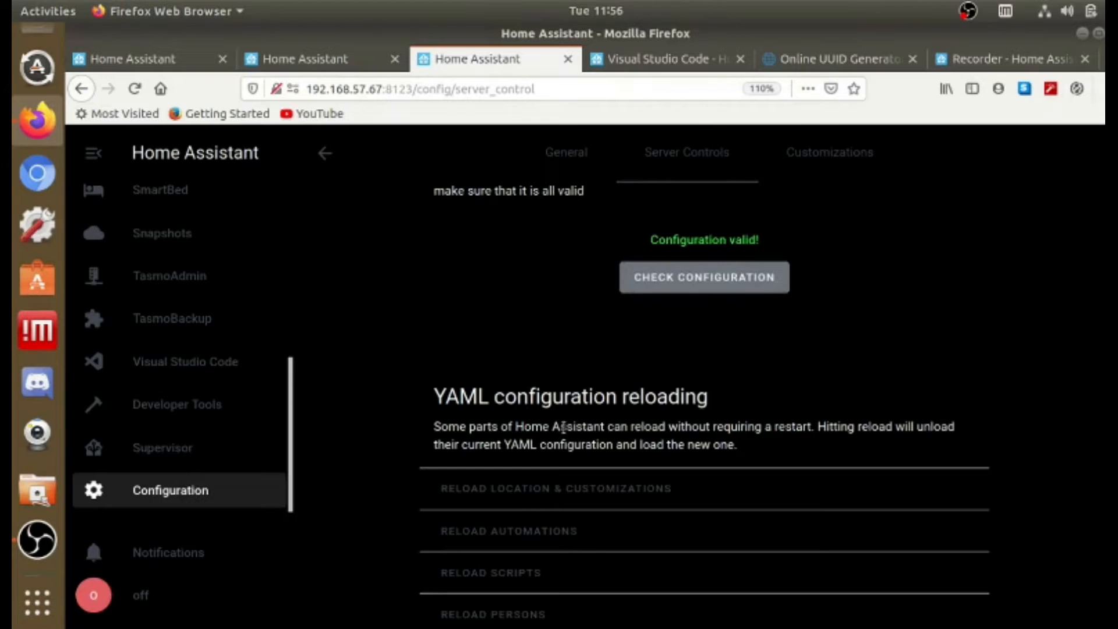
scroll(563, 420, down, 4)
click(474, 582)
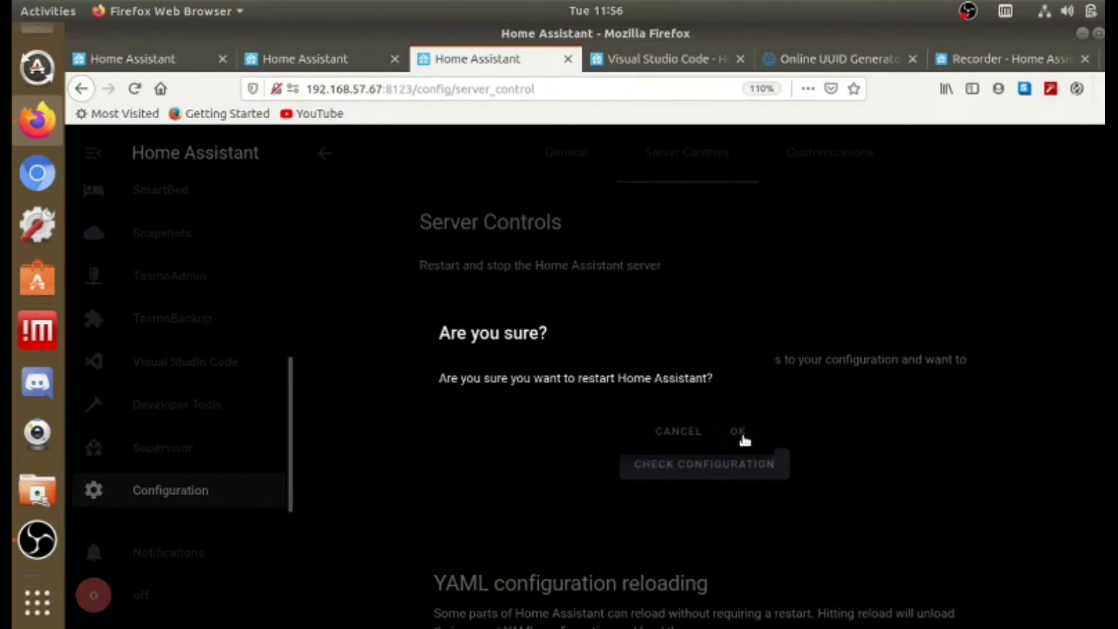
click(740, 431)
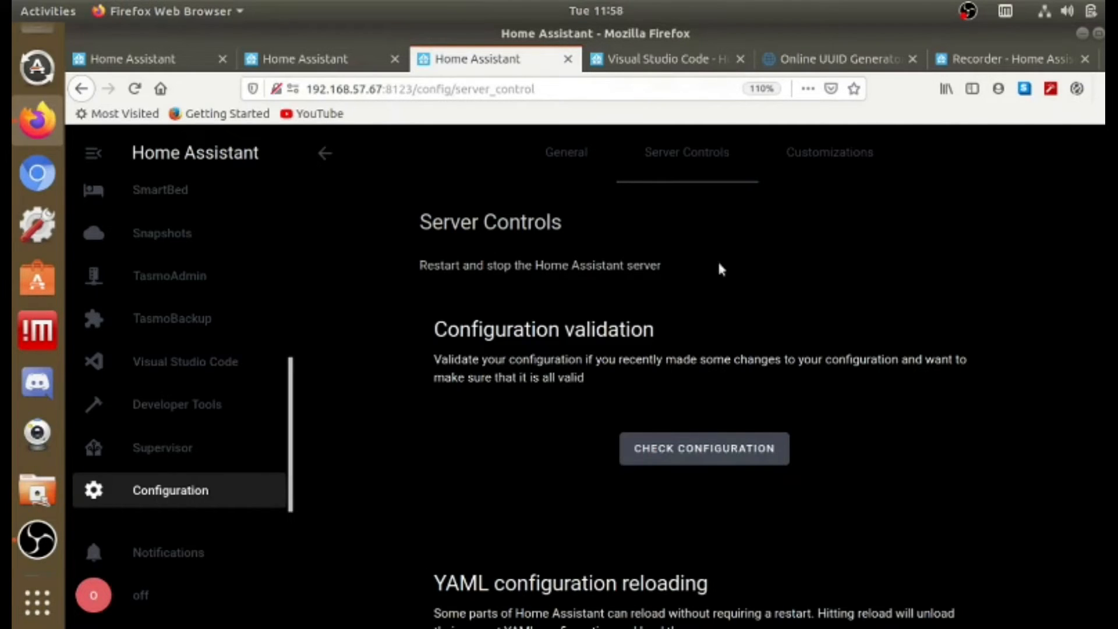
Examine the MariaDB add-on details page, including its status, config and documentation.
click(355, 62)
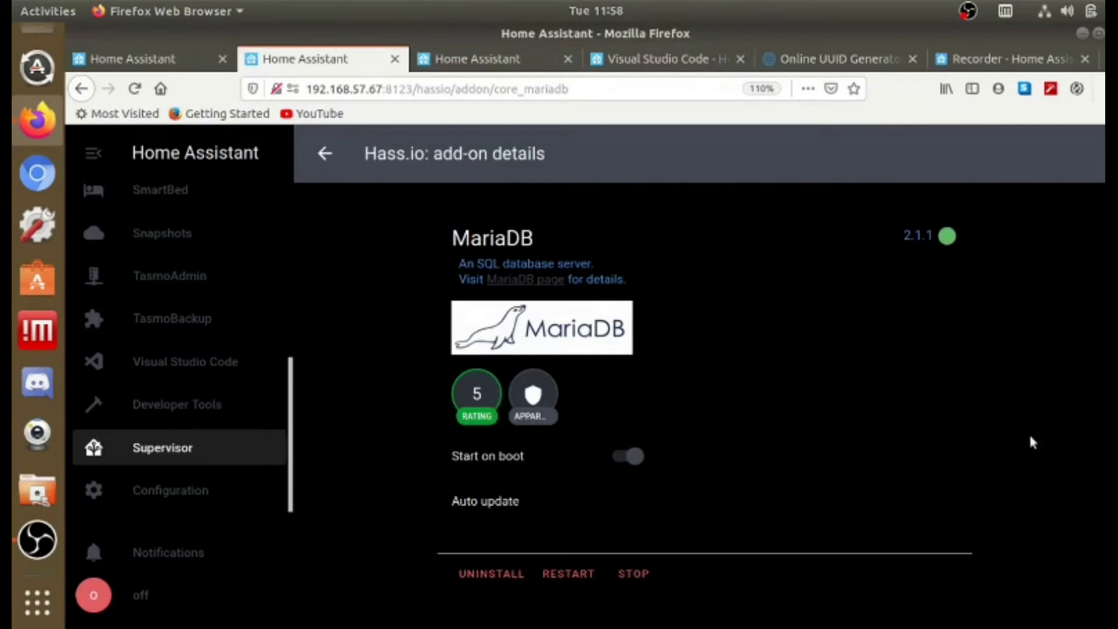
scroll(939, 433, down, 10)
scroll(921, 417, down, 15)
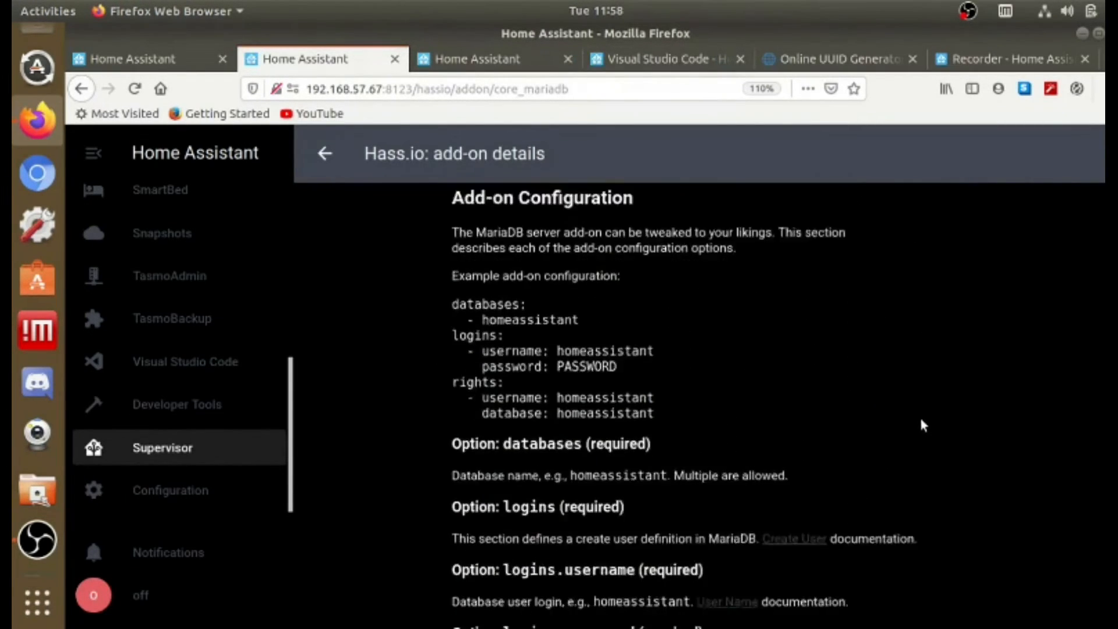
scroll(916, 425, down, 3)
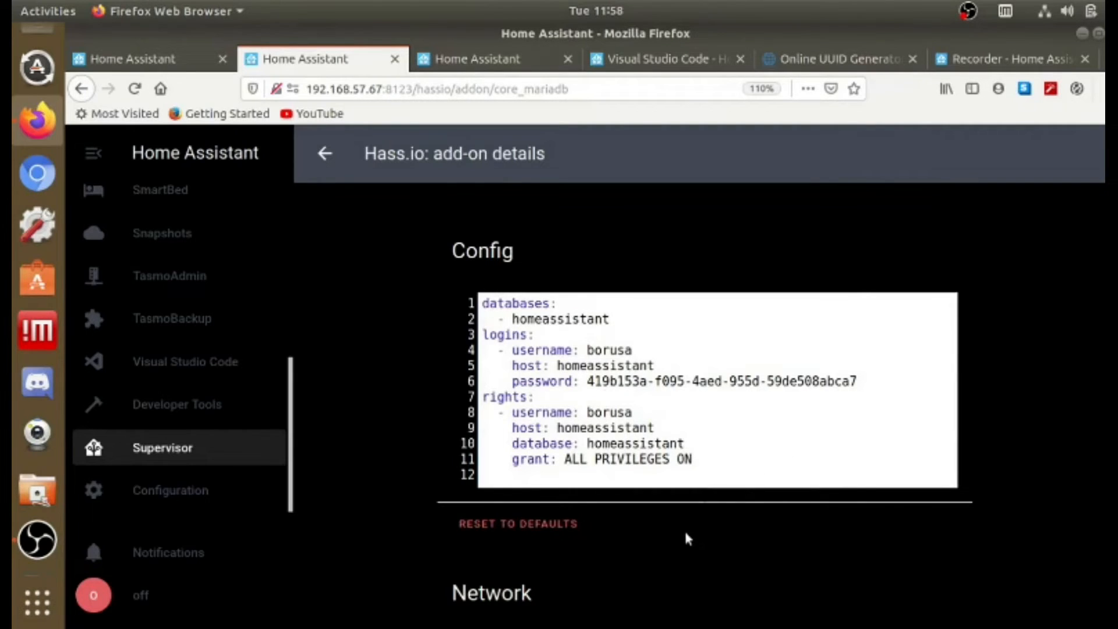
scroll(683, 523, up, 15)
scroll(703, 325, up, 15)
Examine the temperature graphs on the Control-Central dashboard.
click(116, 54)
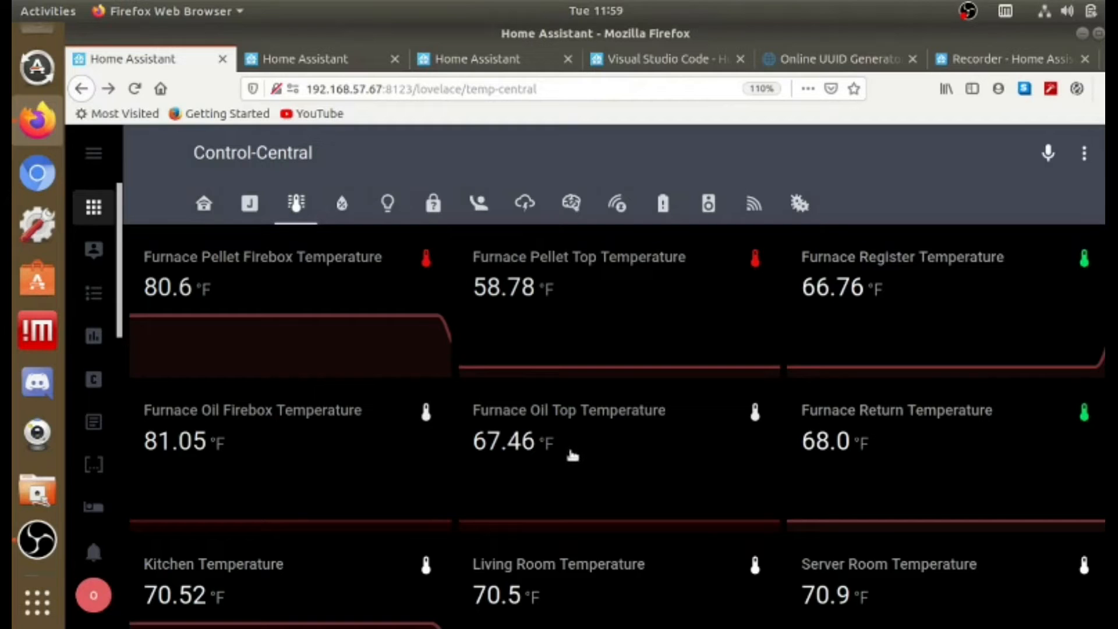
scroll(579, 458, down, 3)
scroll(586, 462, up, 2)
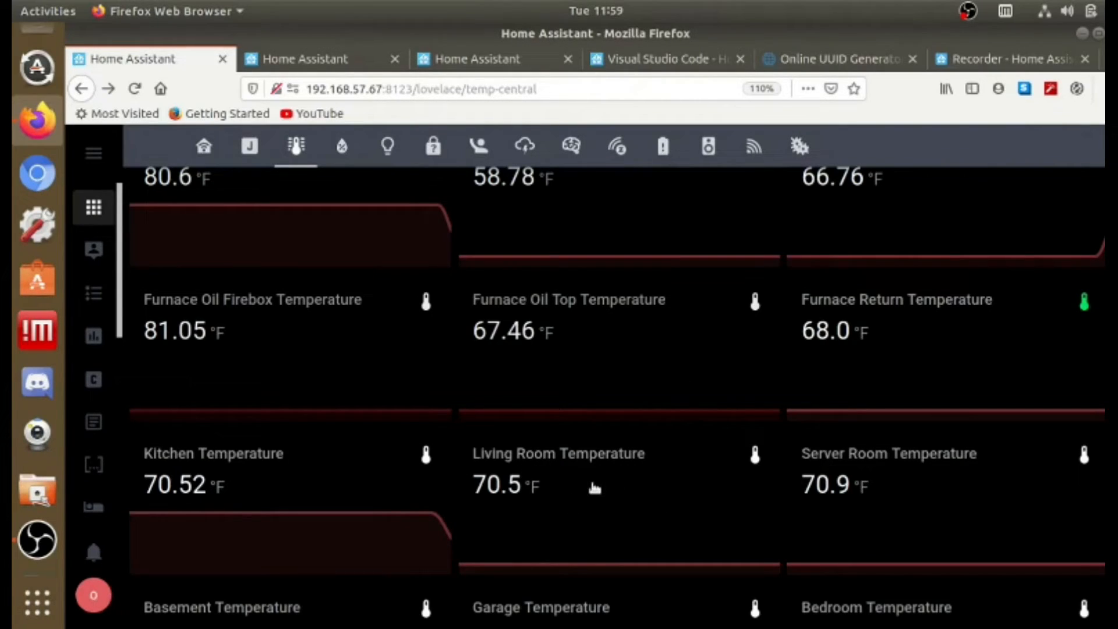
scroll(594, 489, up, 2)
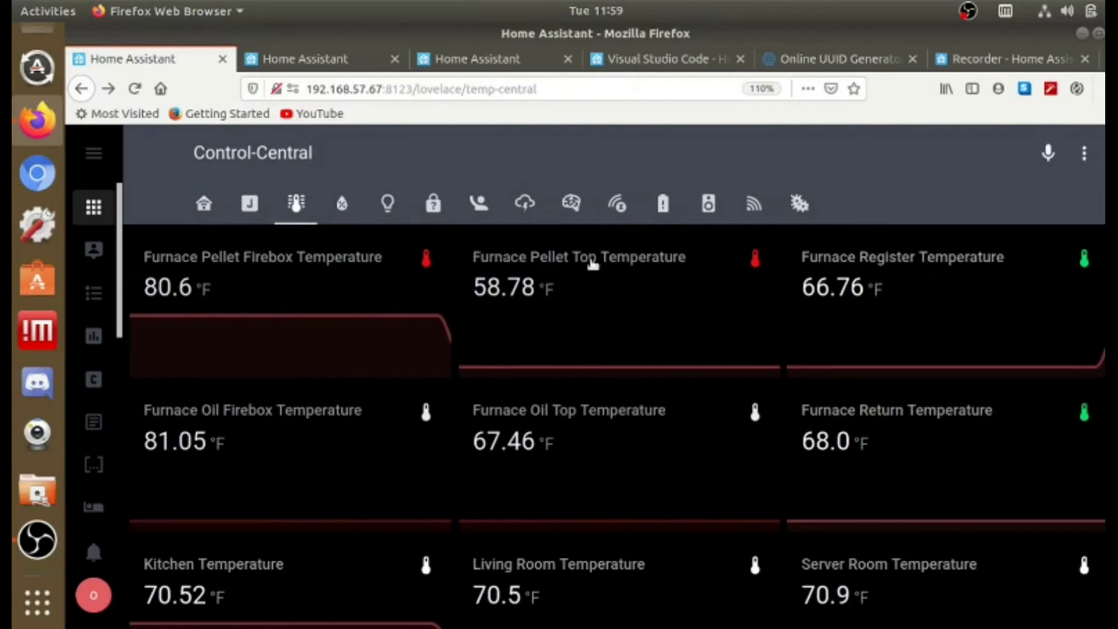
Open the Log Viewer in Home Assistant to check for messages logged after the restart.
click(515, 69)
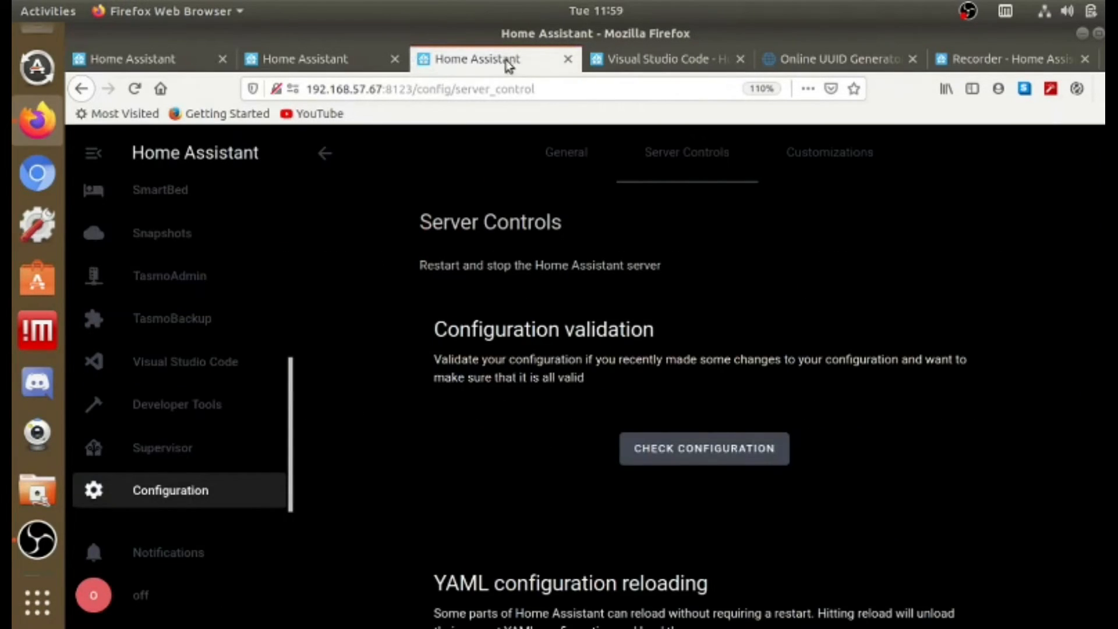
scroll(178, 394, up, 1)
scroll(178, 394, up, 4)
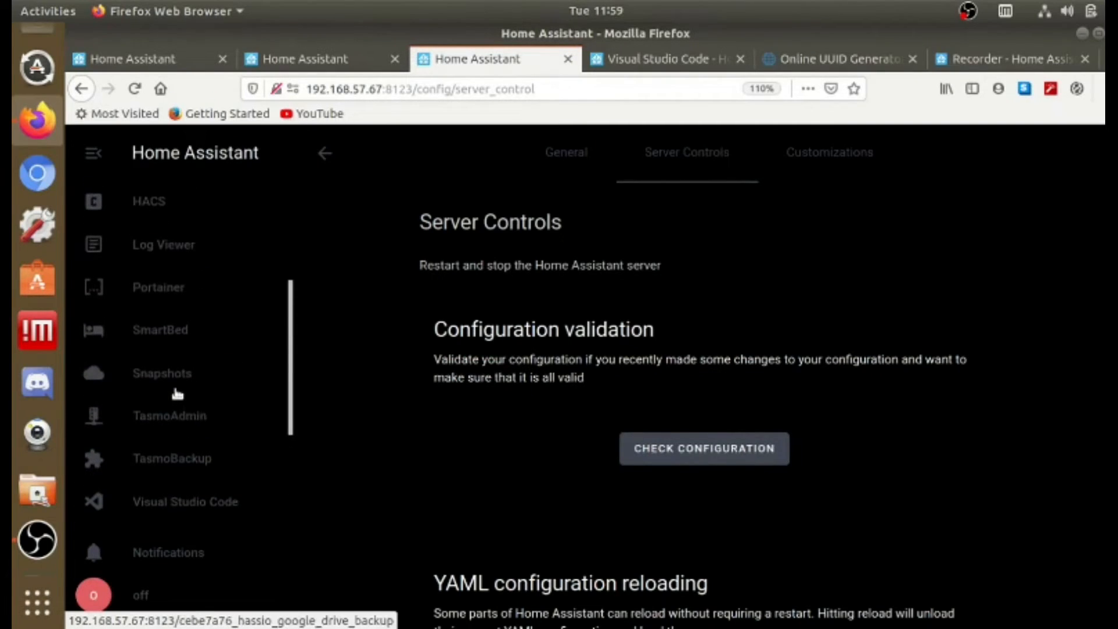
scroll(176, 393, up, 3)
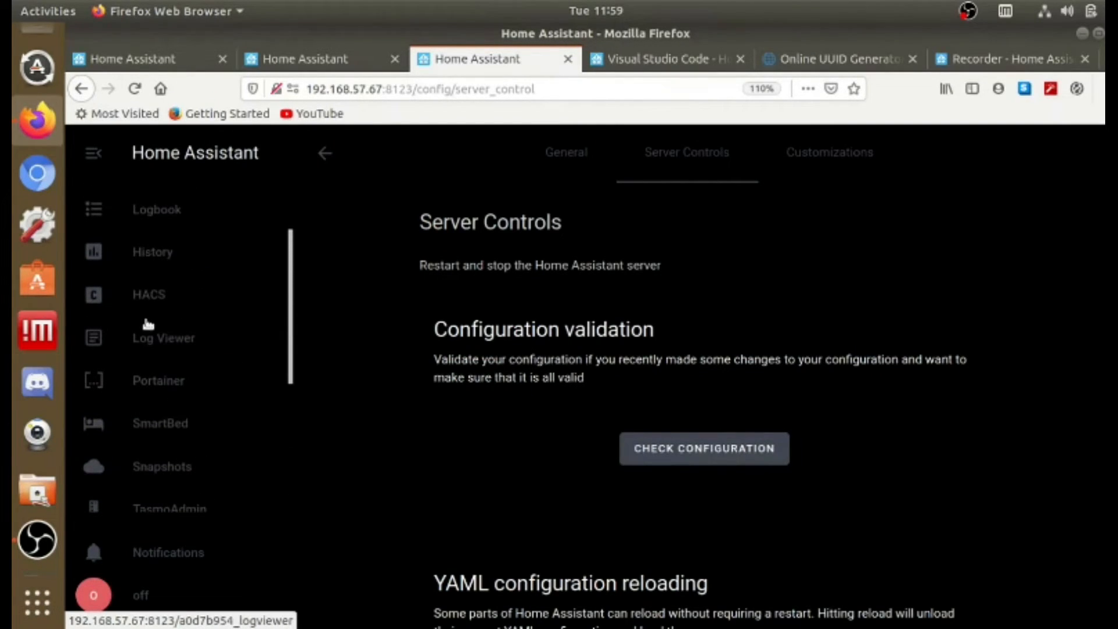
click(156, 343)
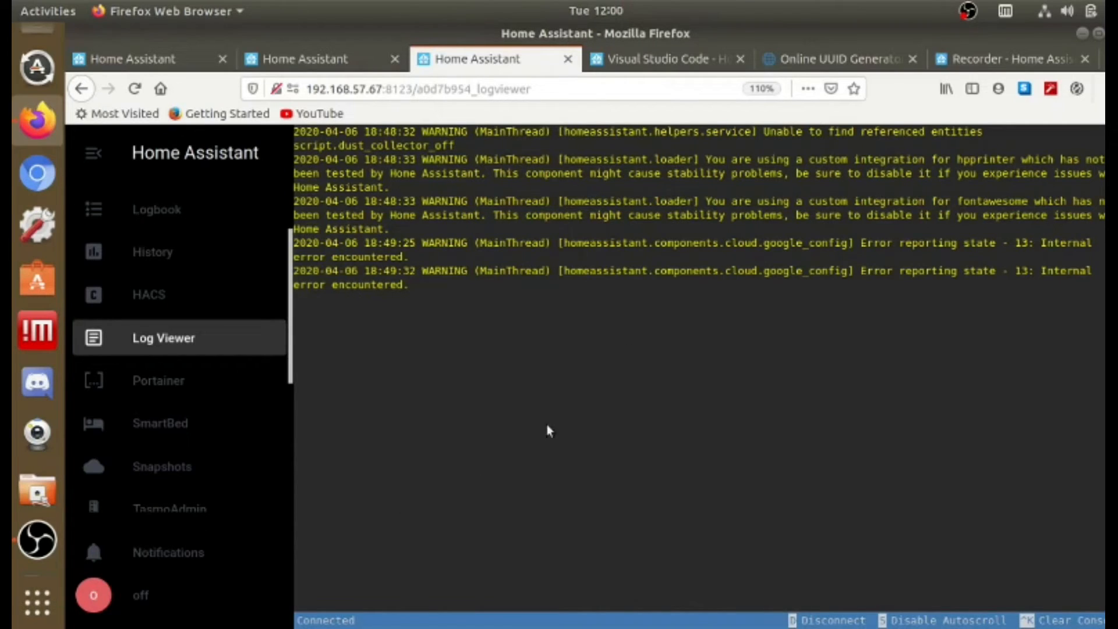
Reload the Control-Central temperature dashboard to refresh its graphs.
click(153, 54)
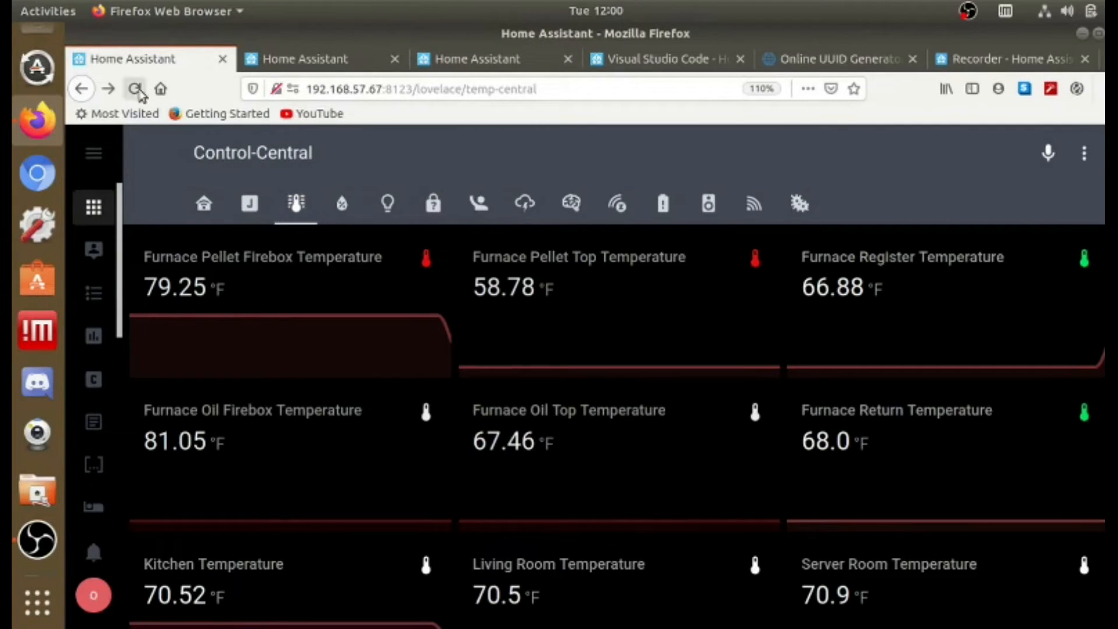
click(136, 89)
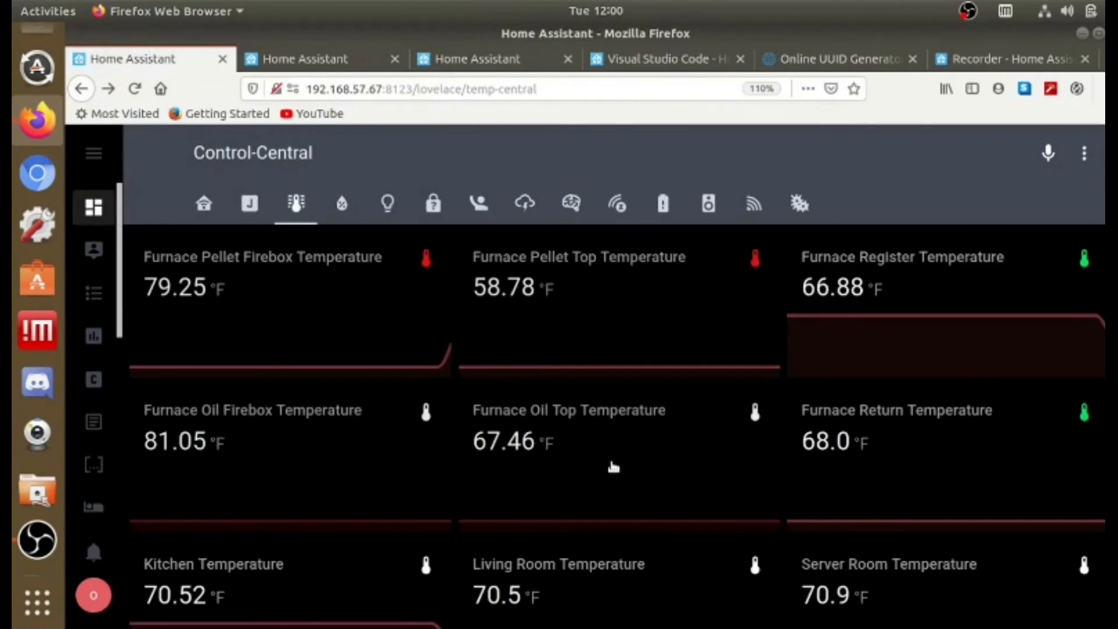
Examine the refreshed temperature graphs on the Control-Central dashboard, including the detailed history of Kitchen Temperature.
scroll(643, 470, down, 4)
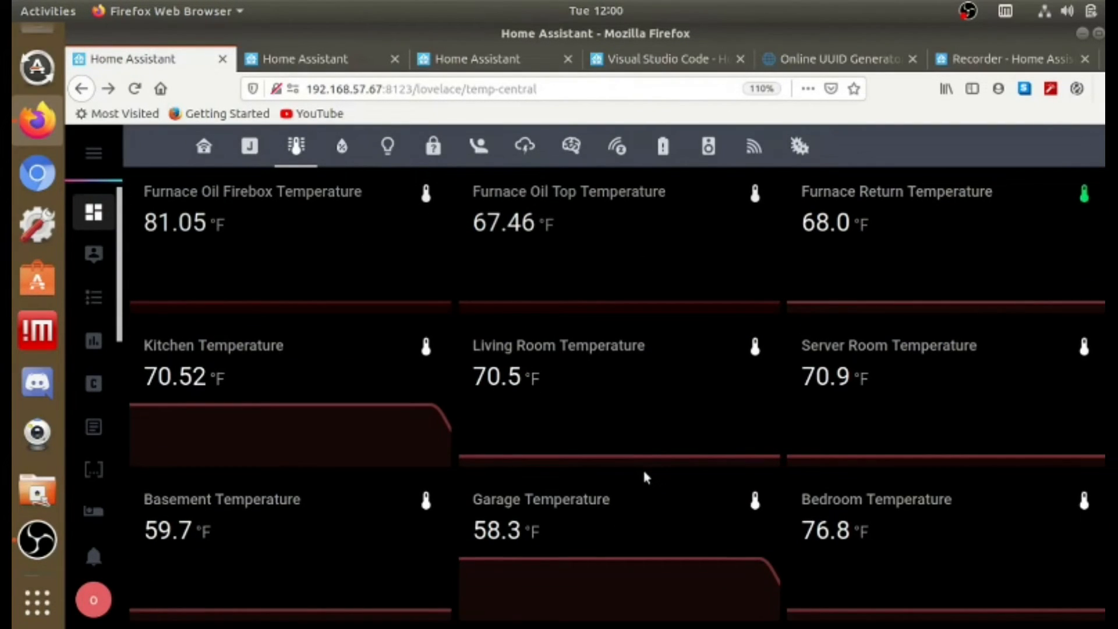
scroll(645, 477, up, 3)
scroll(644, 474, down, 2)
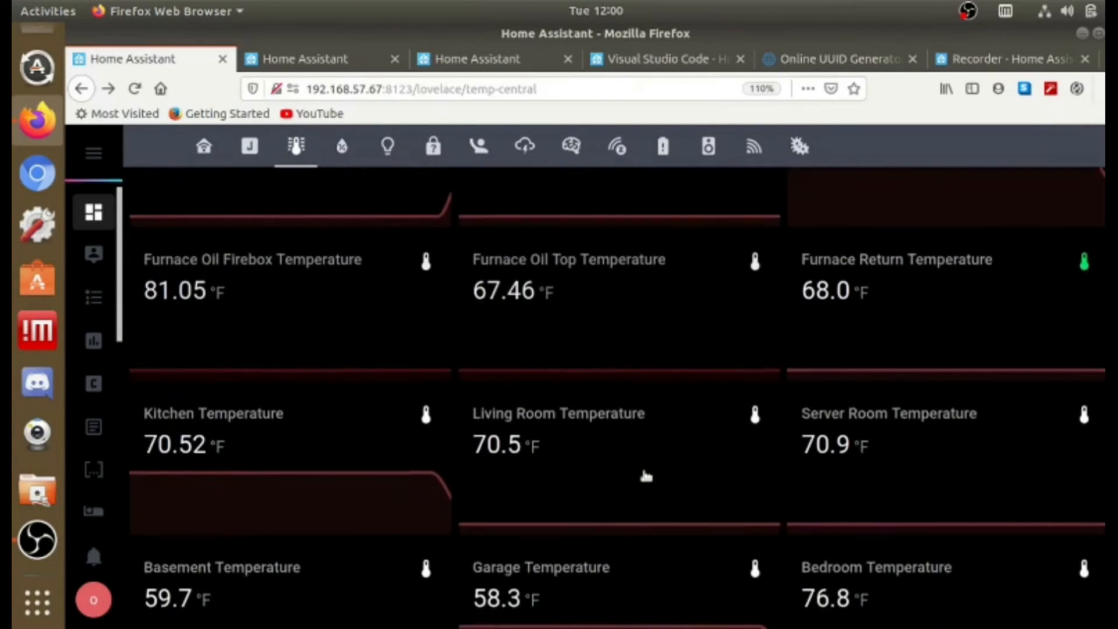
click(342, 489)
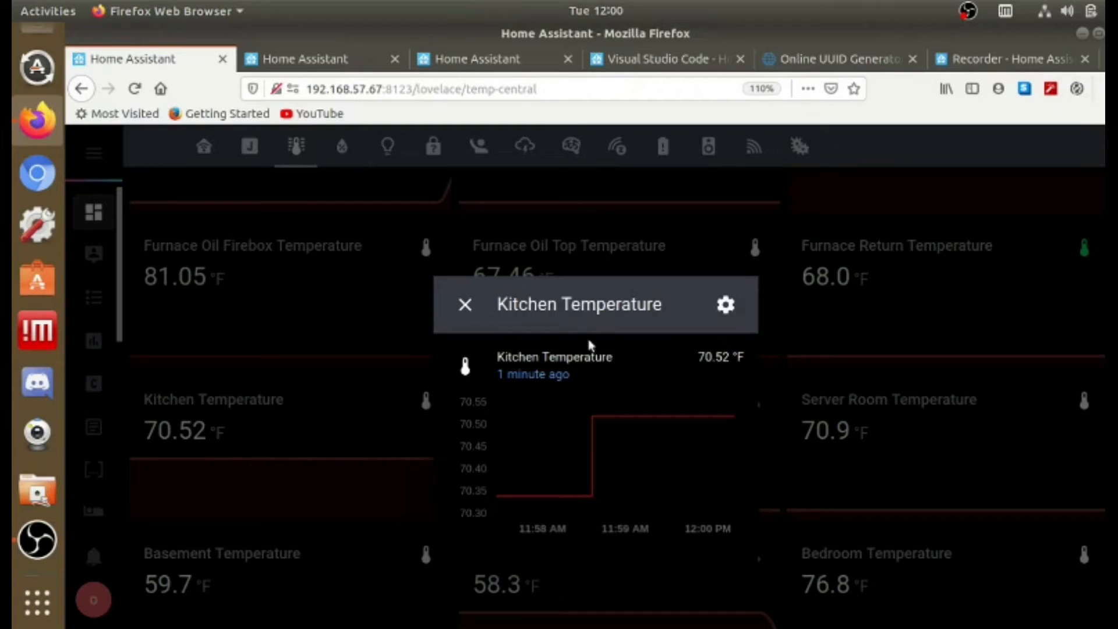
click(474, 305)
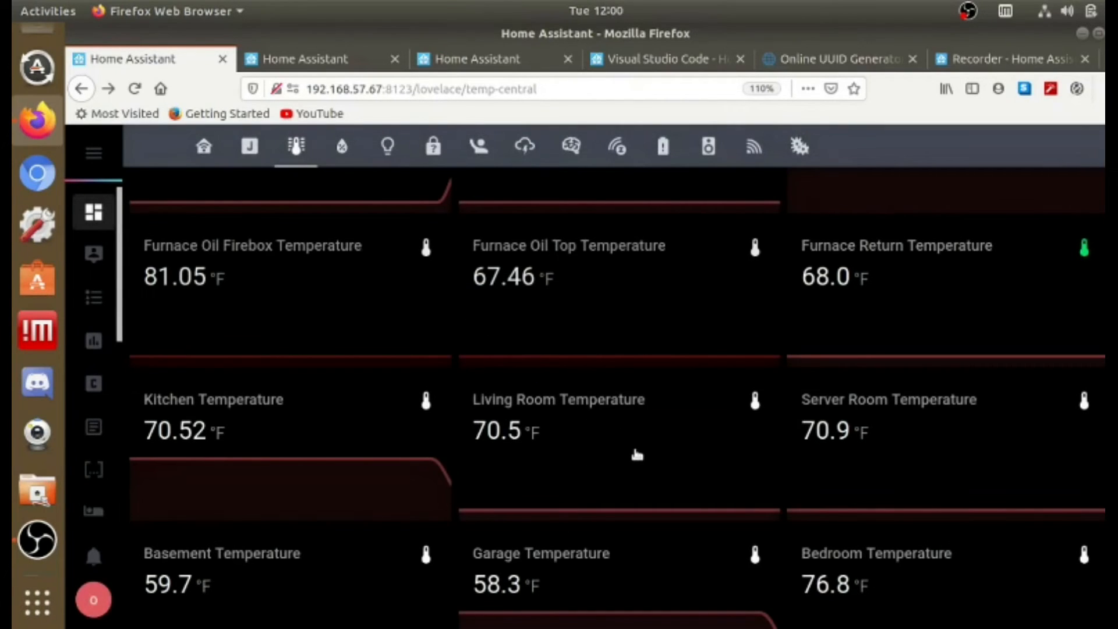
scroll(632, 471, down, 1)
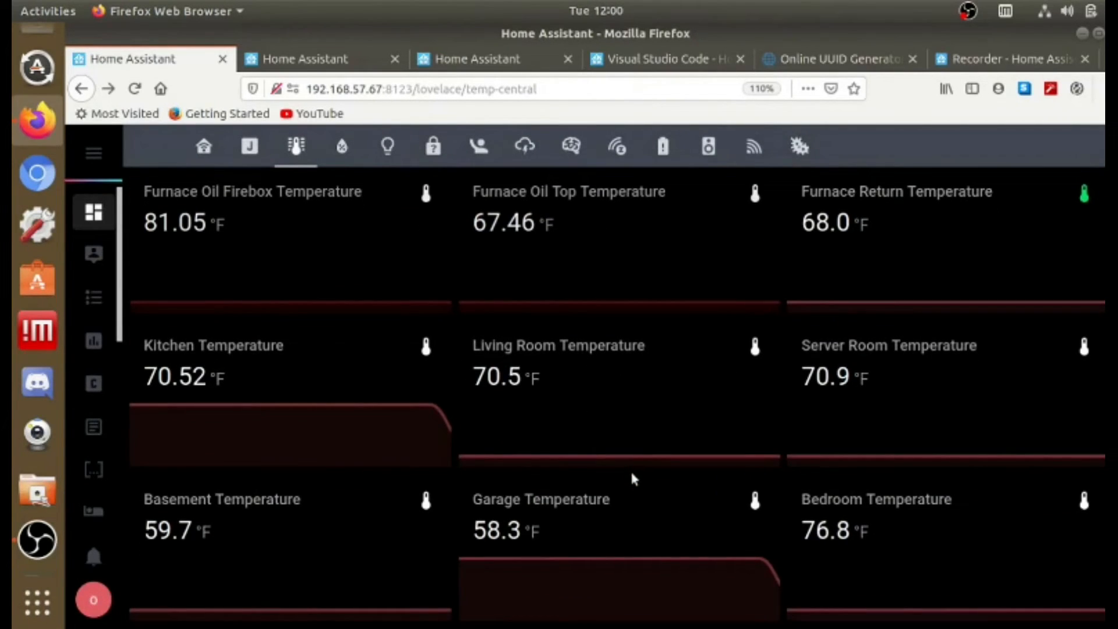
scroll(631, 476, up, 4)
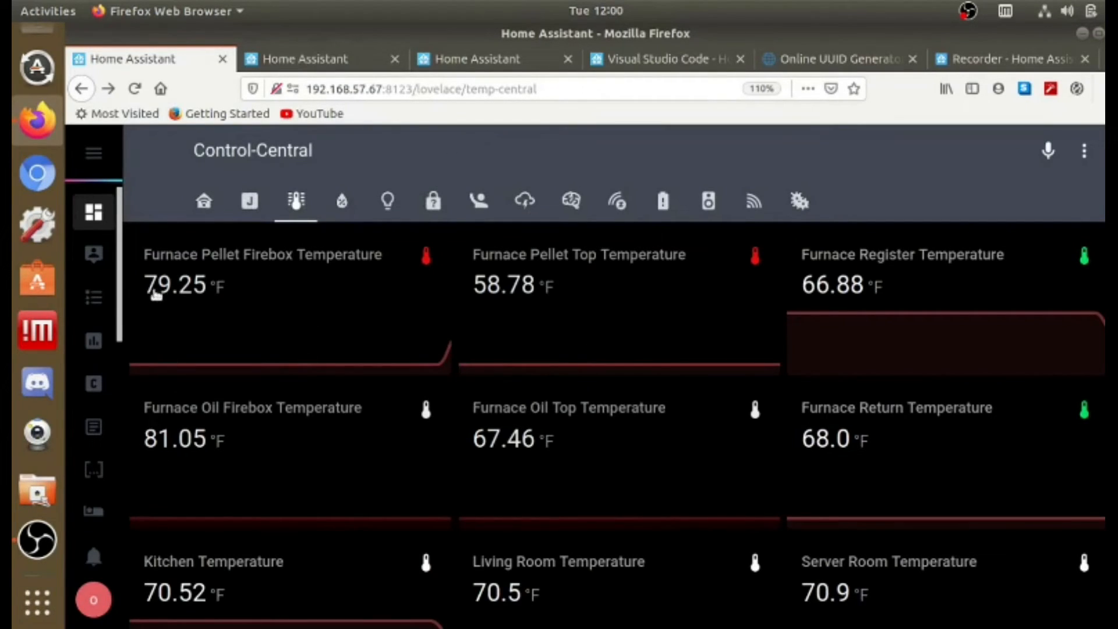
scroll(160, 350, down, 1)
scroll(160, 350, down, 3)
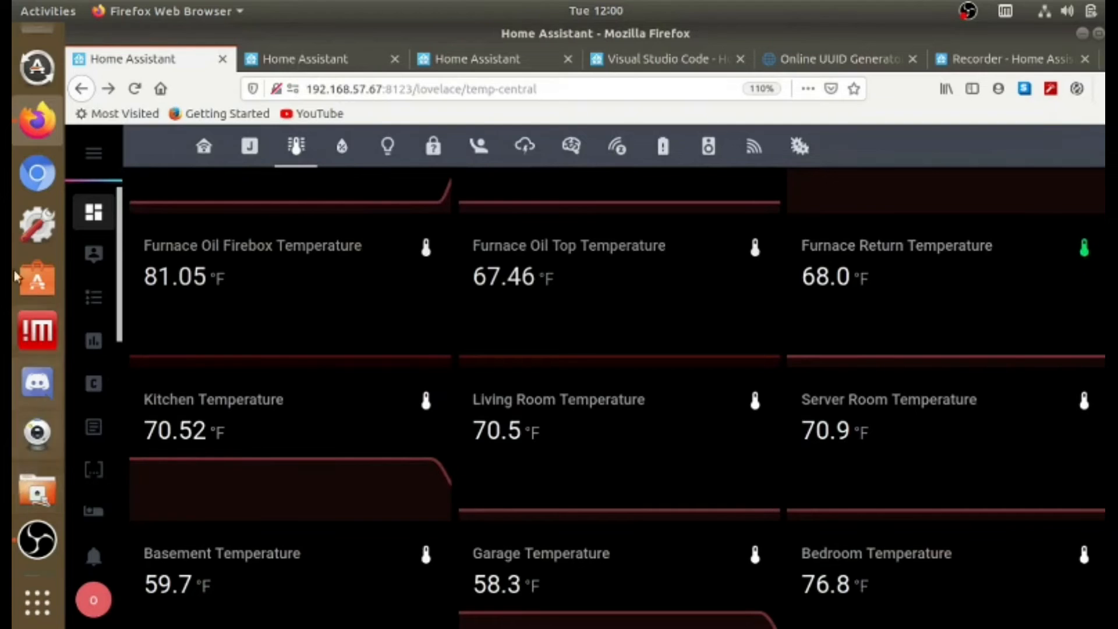
Switch to the file manager window of the Home Assistant config share and locate the home-assistant_v2.db file.
click(37, 49)
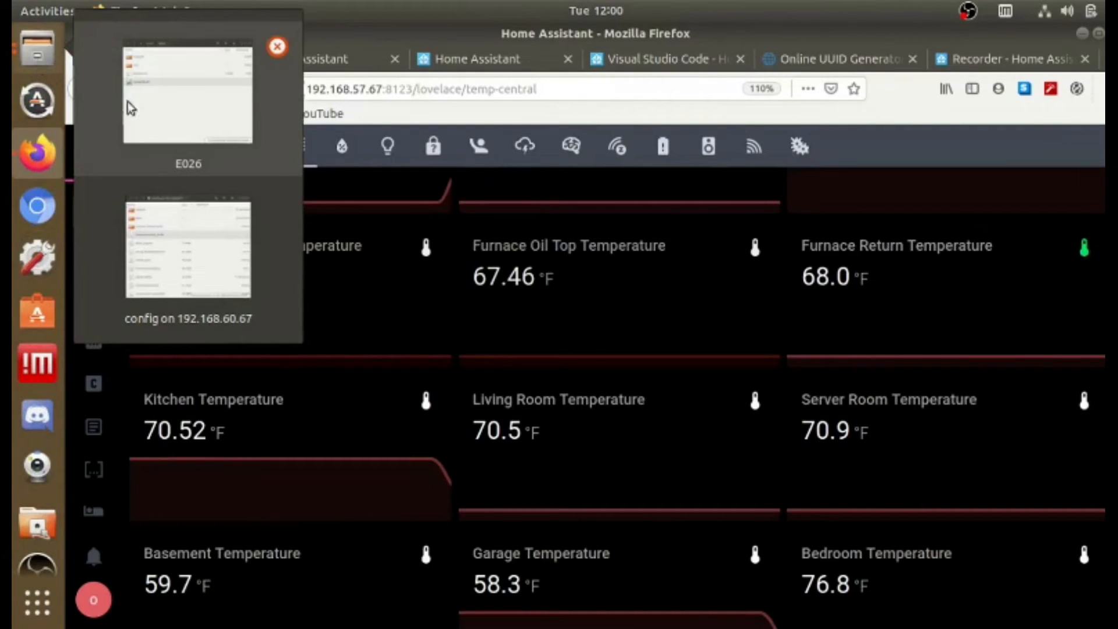
click(187, 282)
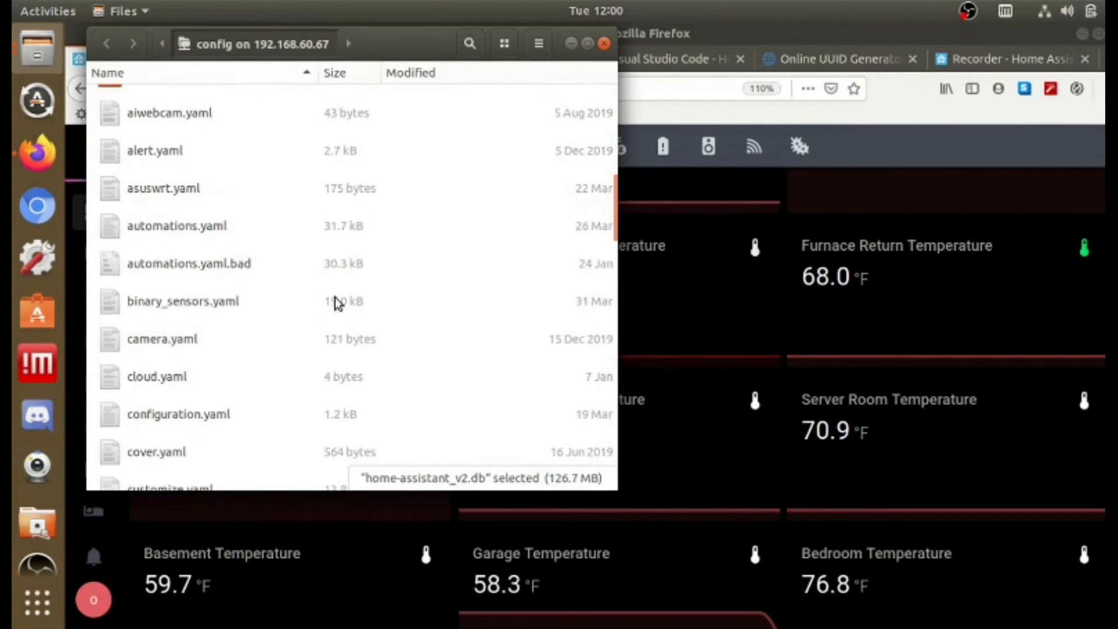
scroll(314, 329, down, 10)
scroll(313, 327, up, 2)
scroll(313, 326, up, 1)
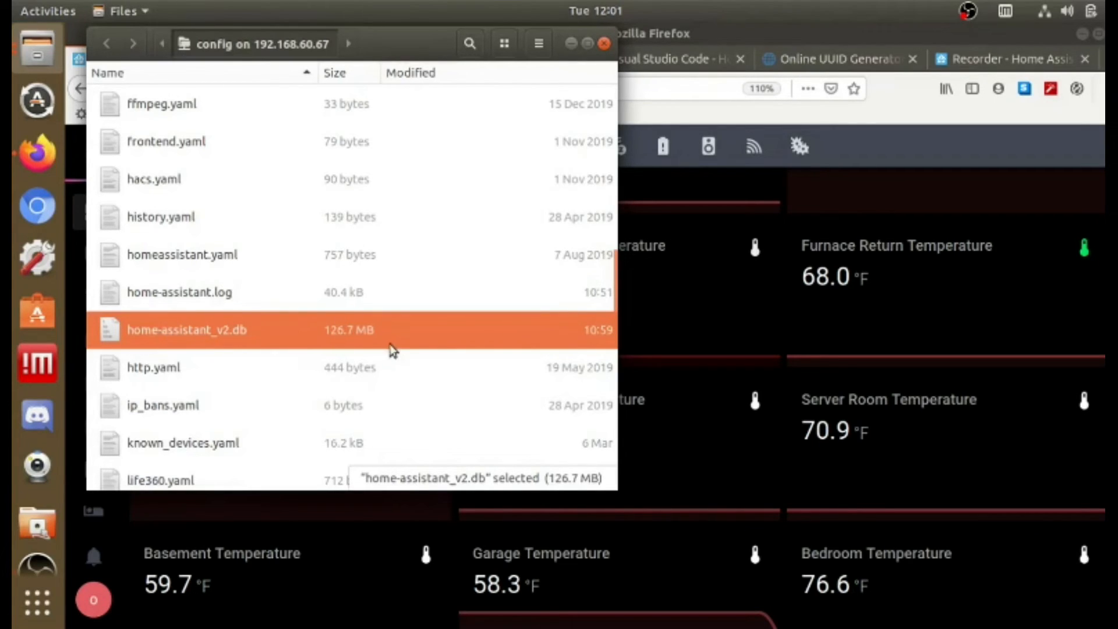
right_click(154, 330)
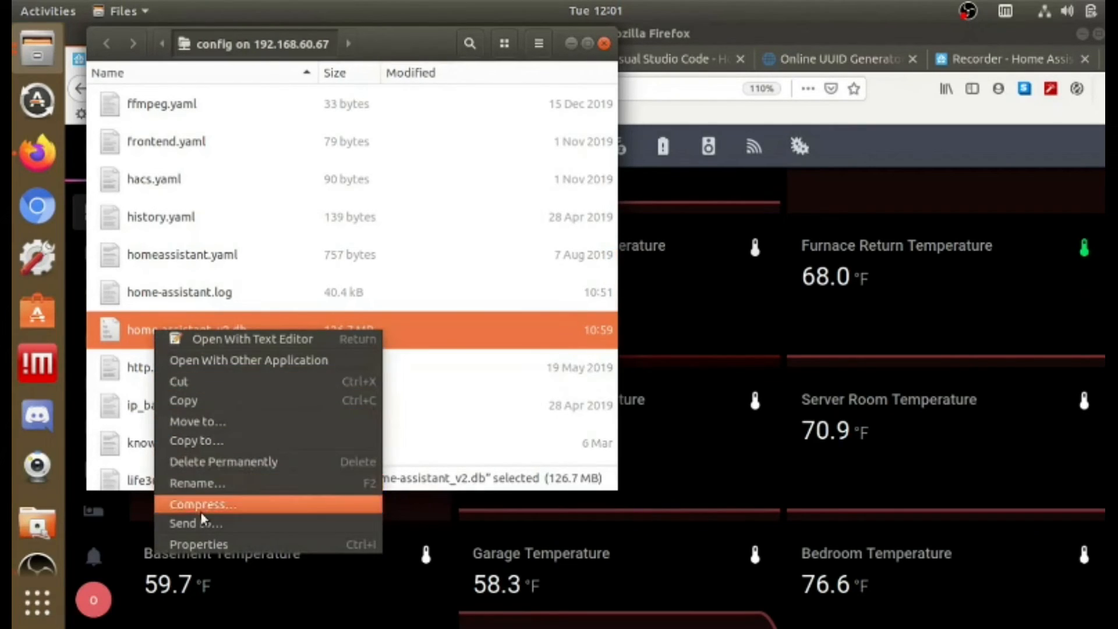
click(152, 335)
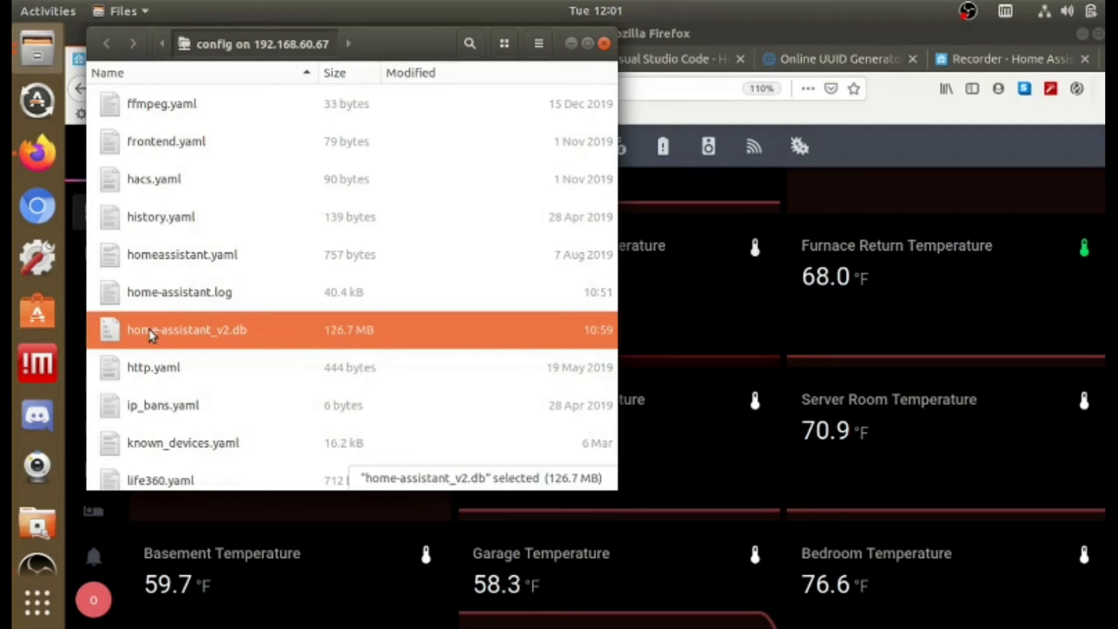
right_click(172, 330)
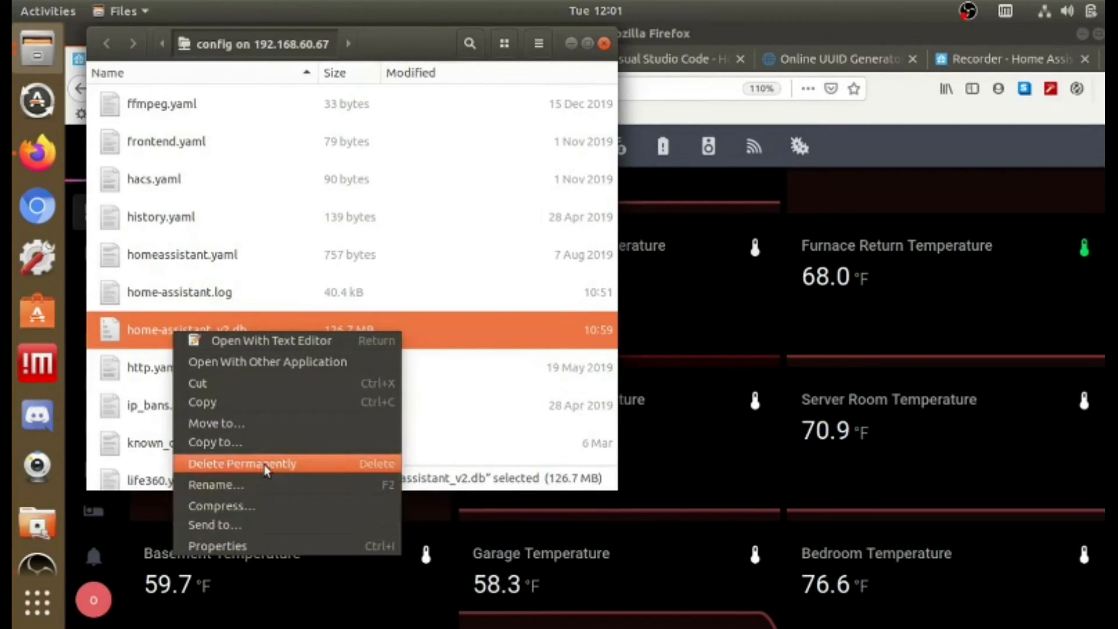
click(554, 337)
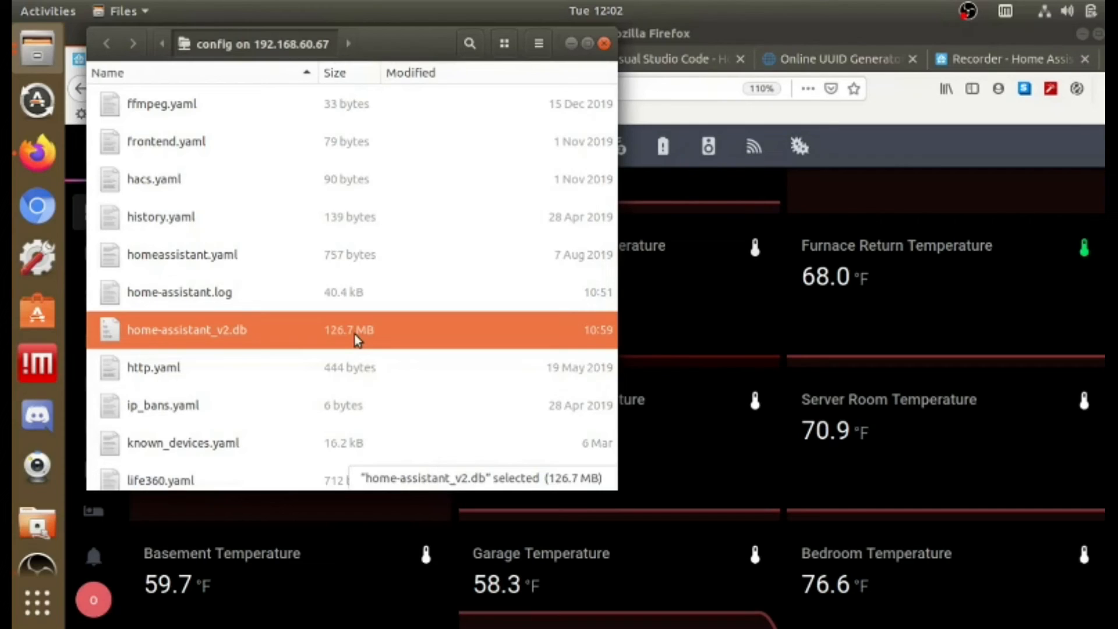
Permanently delete the old database file home-assistant_v2.db from the config share.
right_click(269, 343)
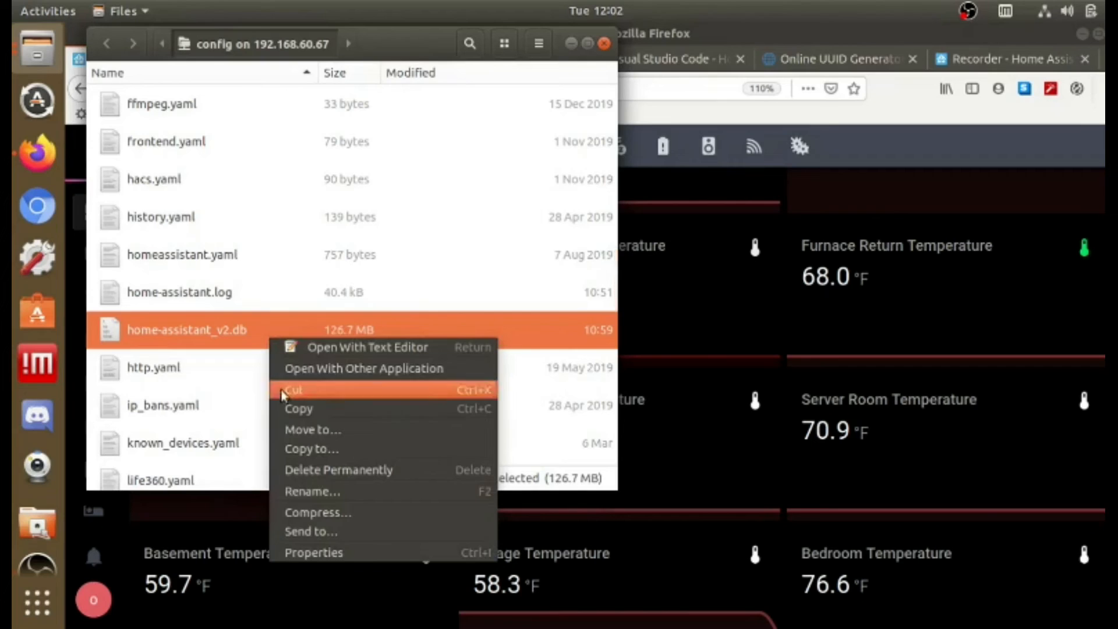
click(290, 474)
click(442, 311)
Permanently delete home-assistant.log from the config share and minimize the file manager window.
click(228, 294)
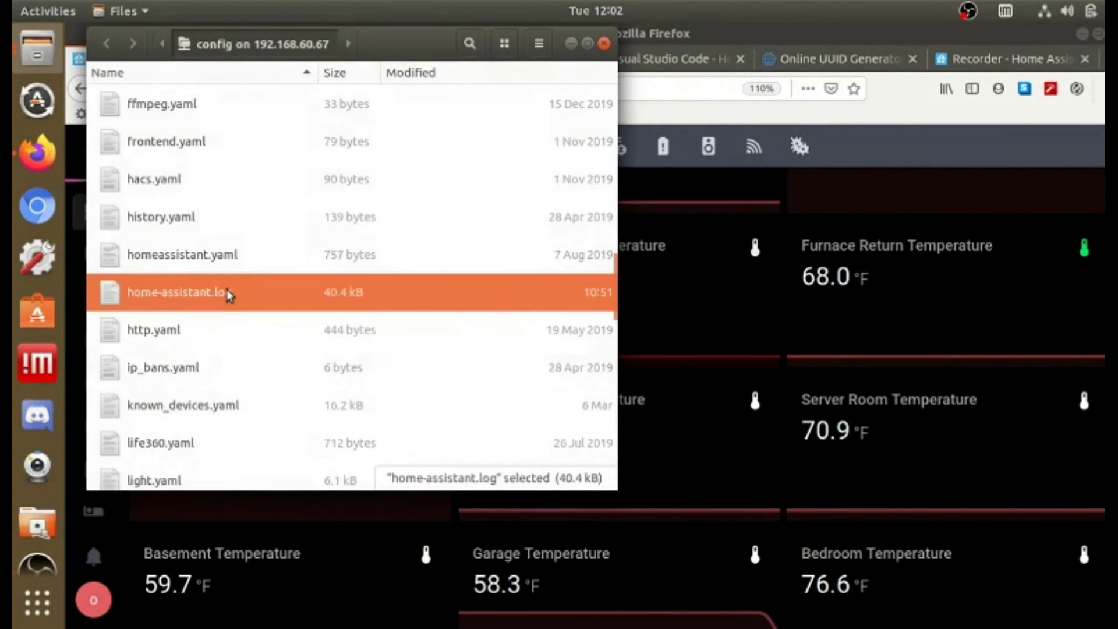
right_click(228, 294)
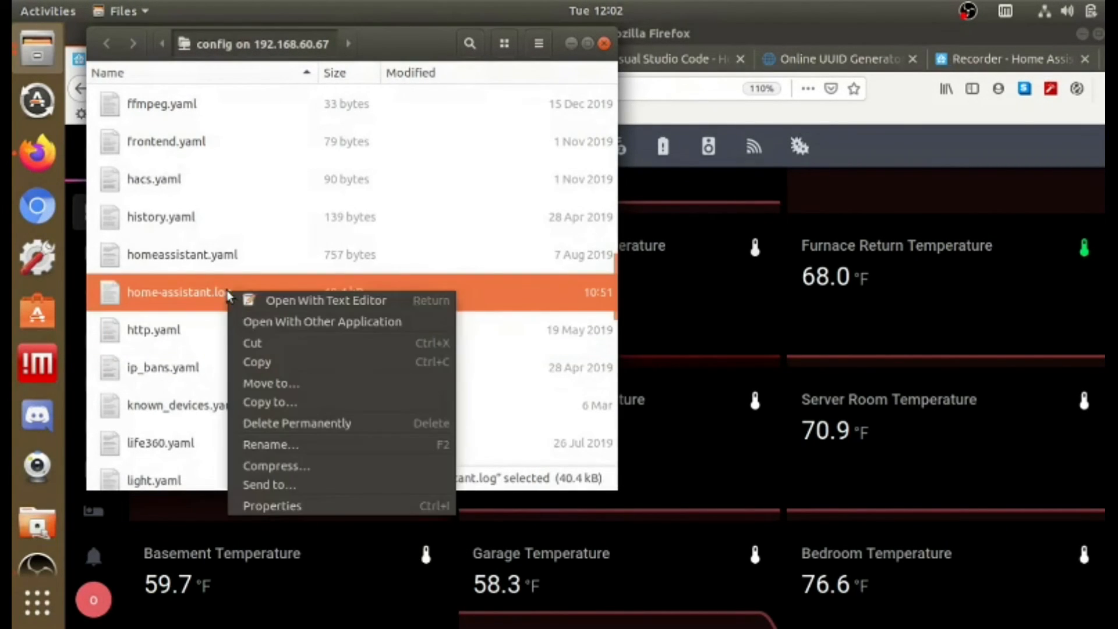
click(288, 423)
click(455, 313)
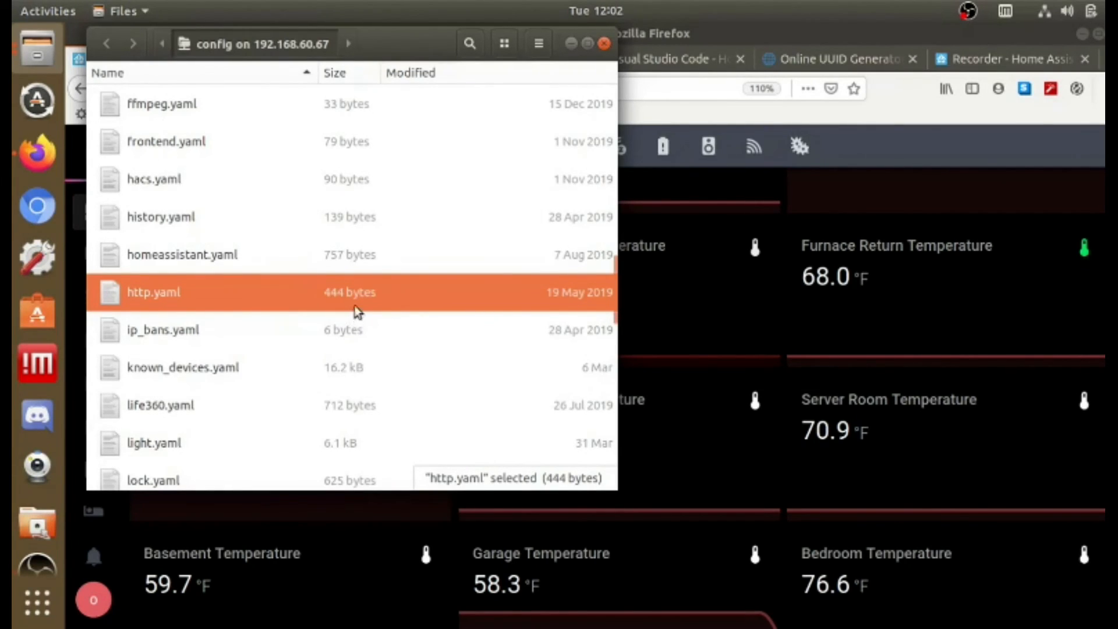
click(566, 48)
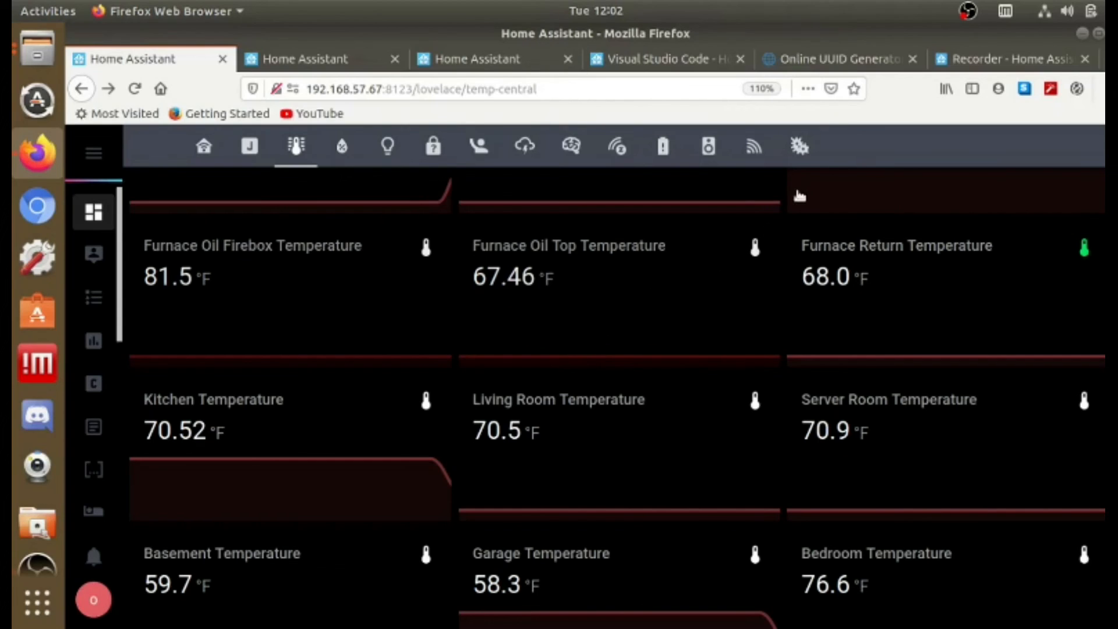
Open the humidity view of the Control-Central dashboard and examine its humidity graphs.
scroll(606, 475, down, 1)
scroll(606, 474, up, 3)
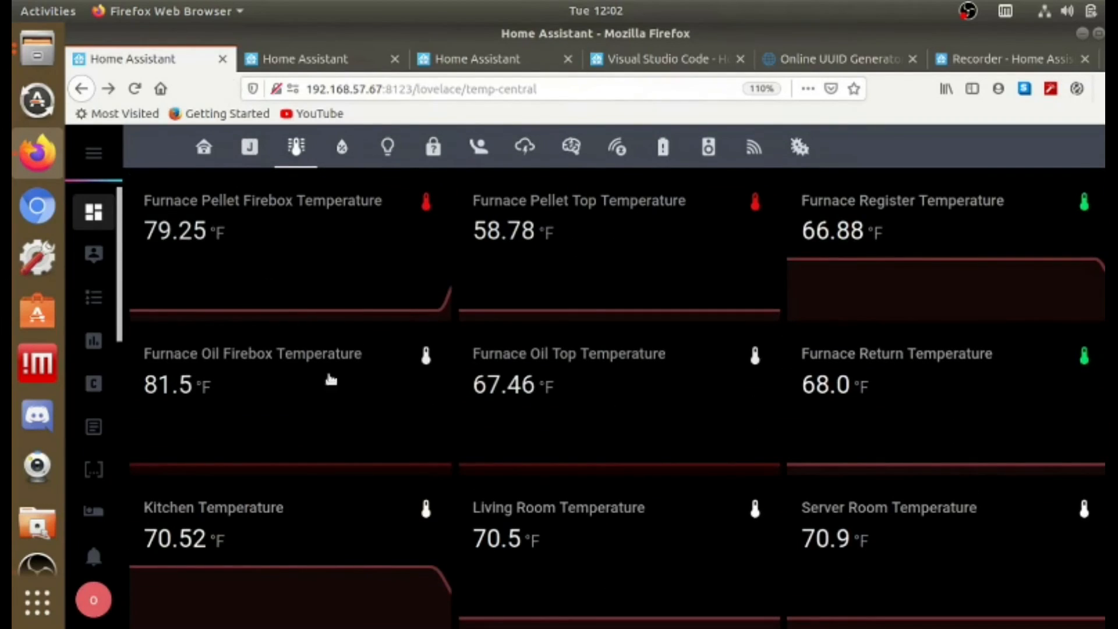
click(342, 147)
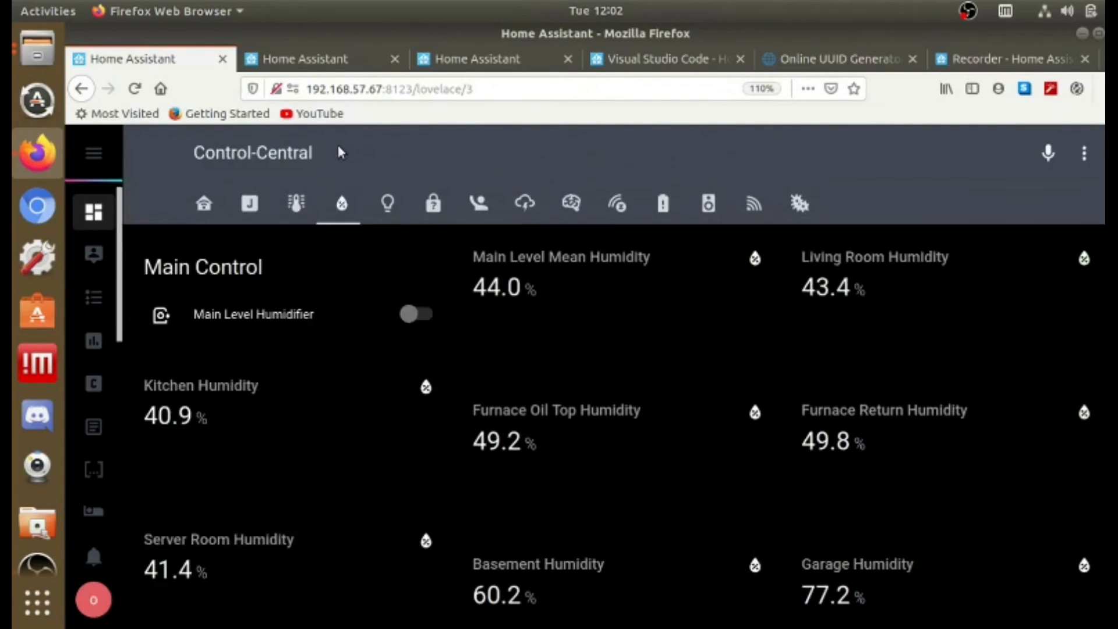
scroll(619, 482, down, 3)
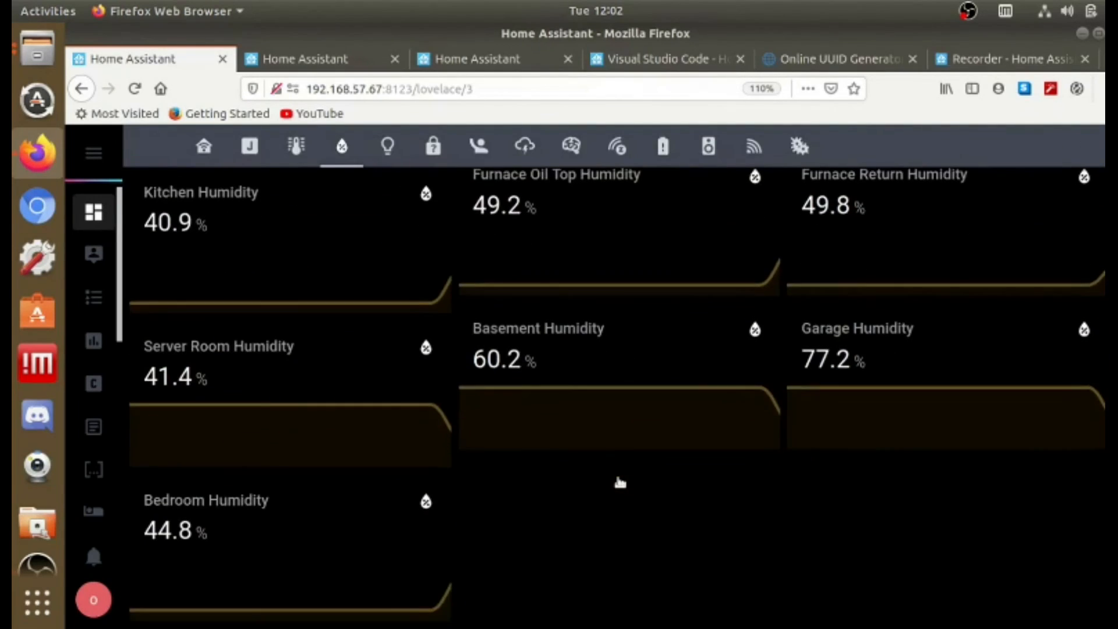
scroll(618, 482, up, 3)
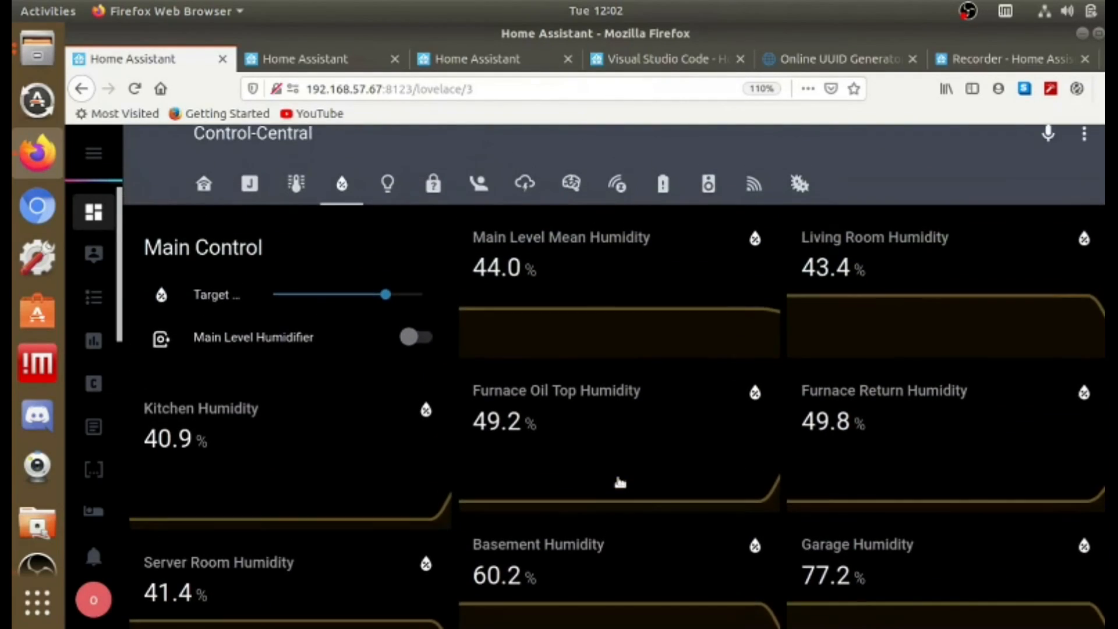